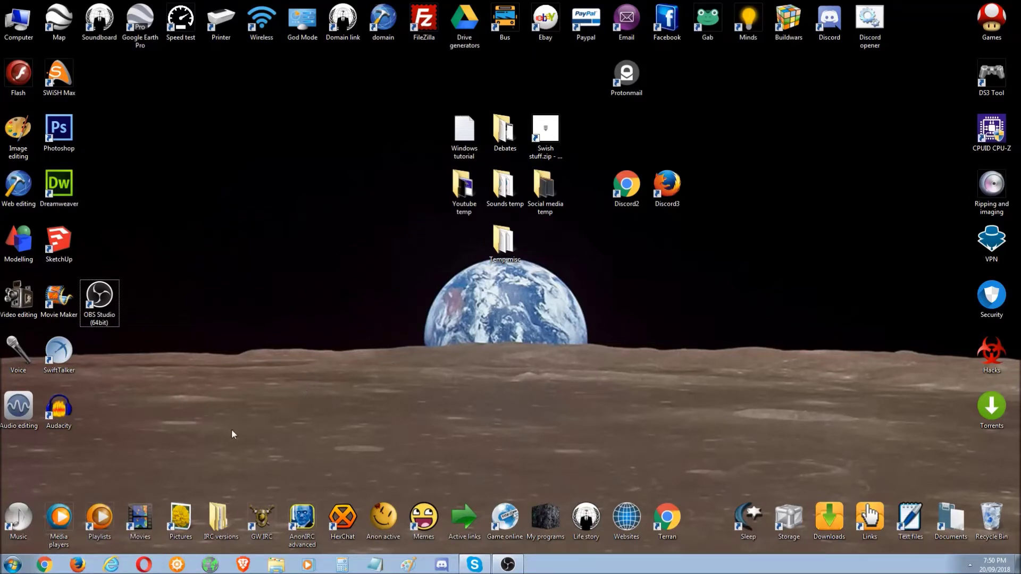
- Search Google for 'gmail' in Chrome
click(176, 565)
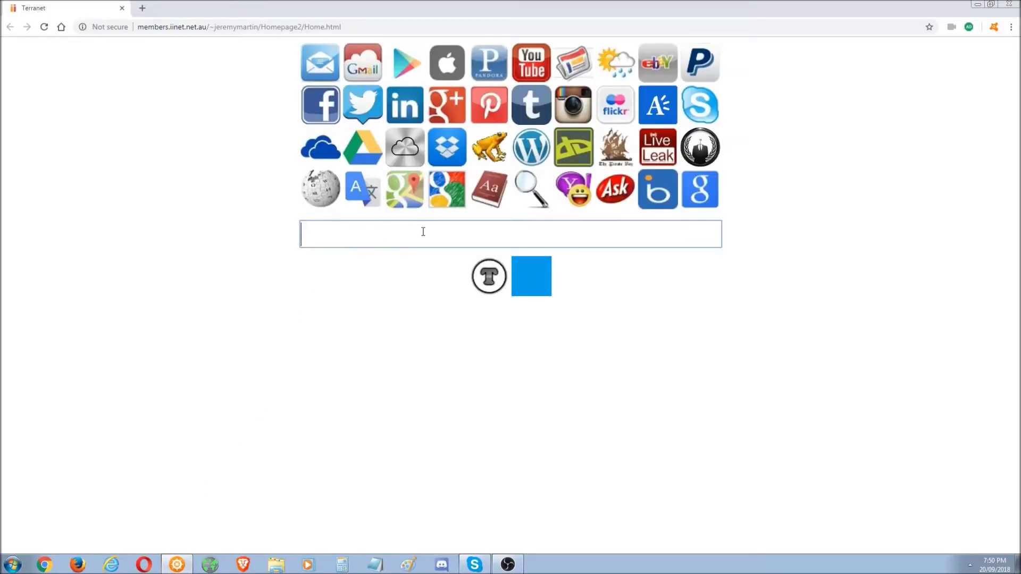
text(gmail)
key(Return)
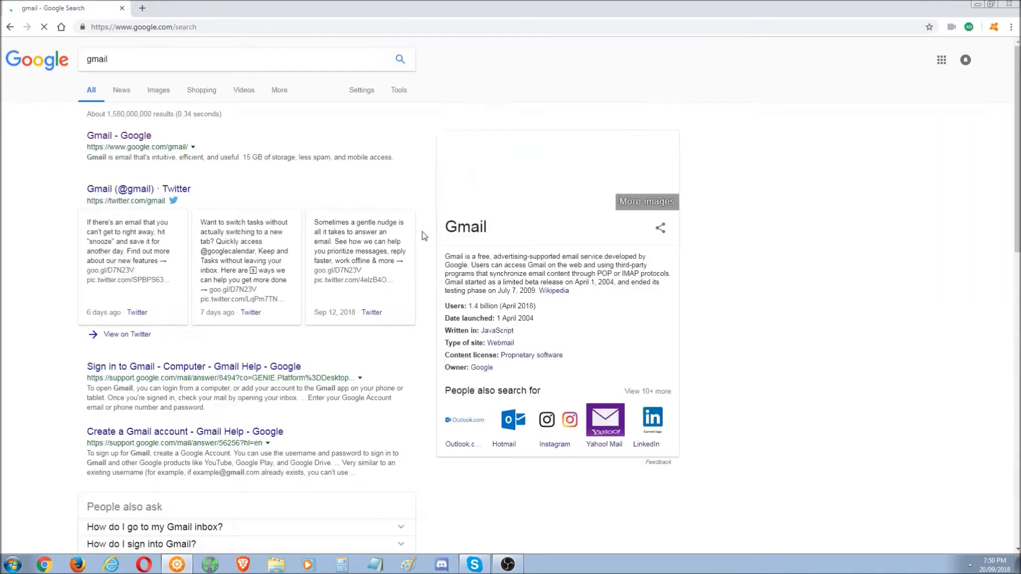
- Start a Notepad note with 'Email:' and 'Password:' lines, then return to the gmail results
click(375, 564)
text(Email)
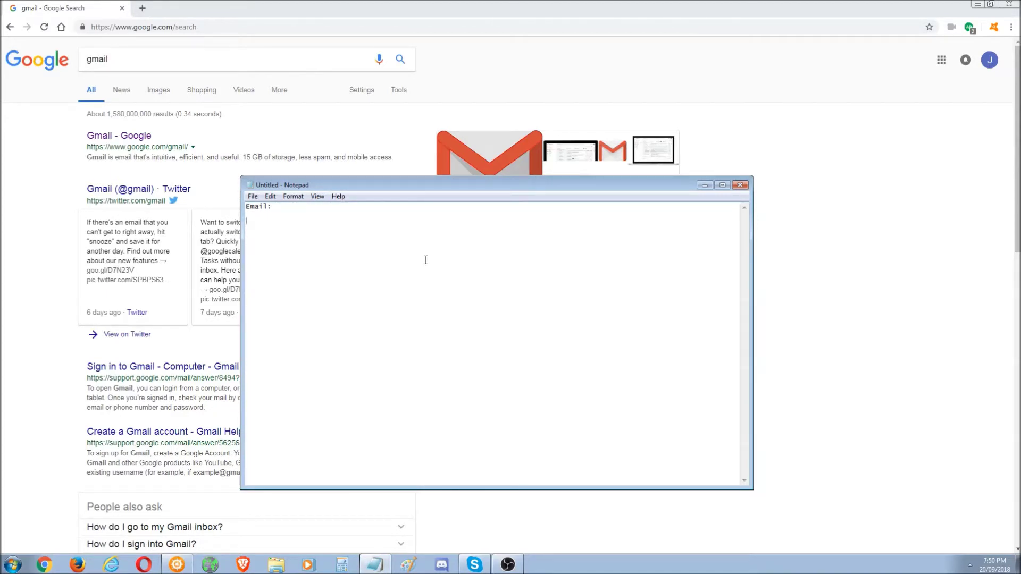
text(:)
key(Return)
key(Return)
text(Password:)
click(345, 4)
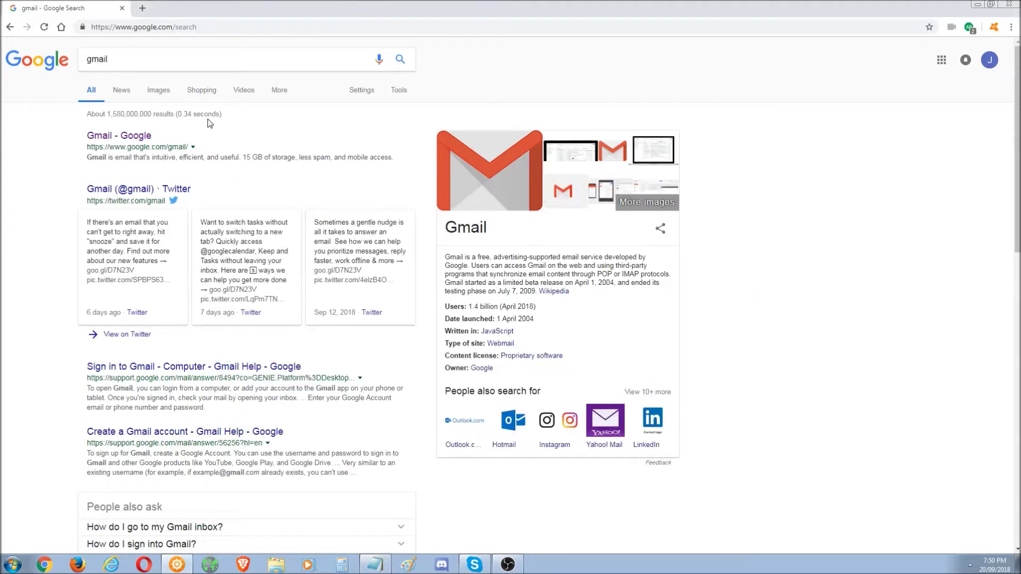
- Open Gmail from the results, close the welcome dialog and sign out of the current account
click(105, 140)
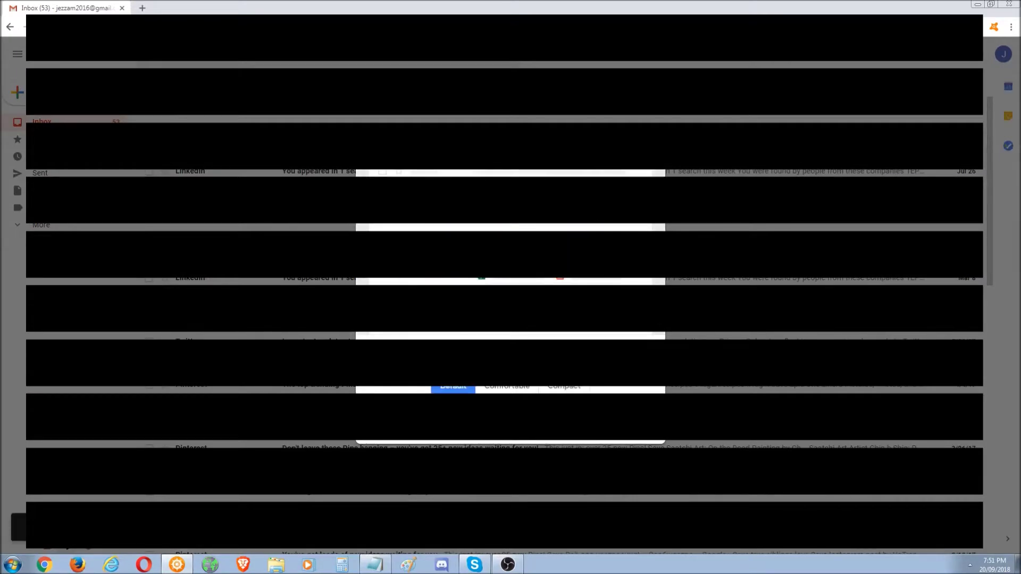
click(1002, 54)
click(1002, 53)
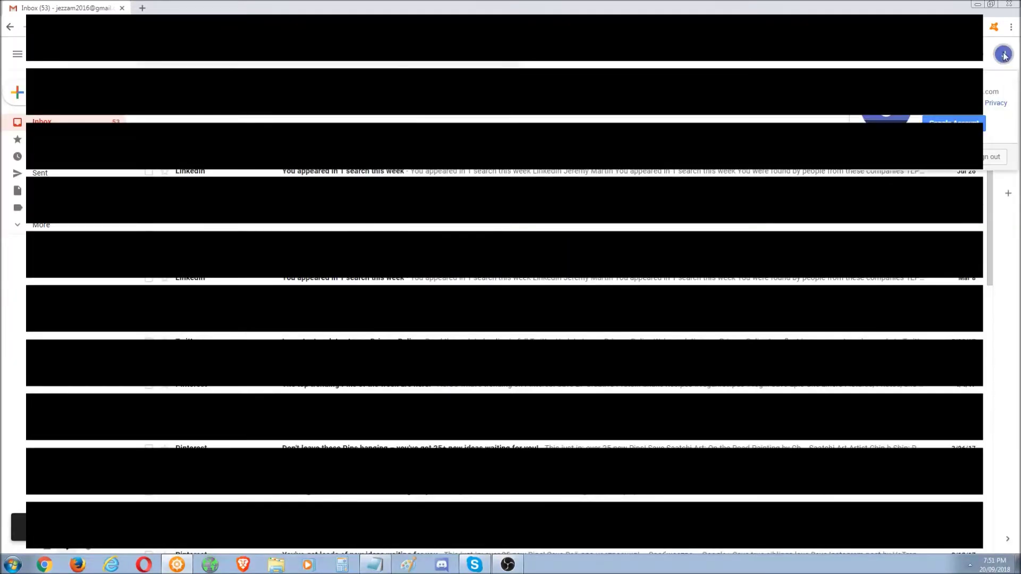
click(994, 158)
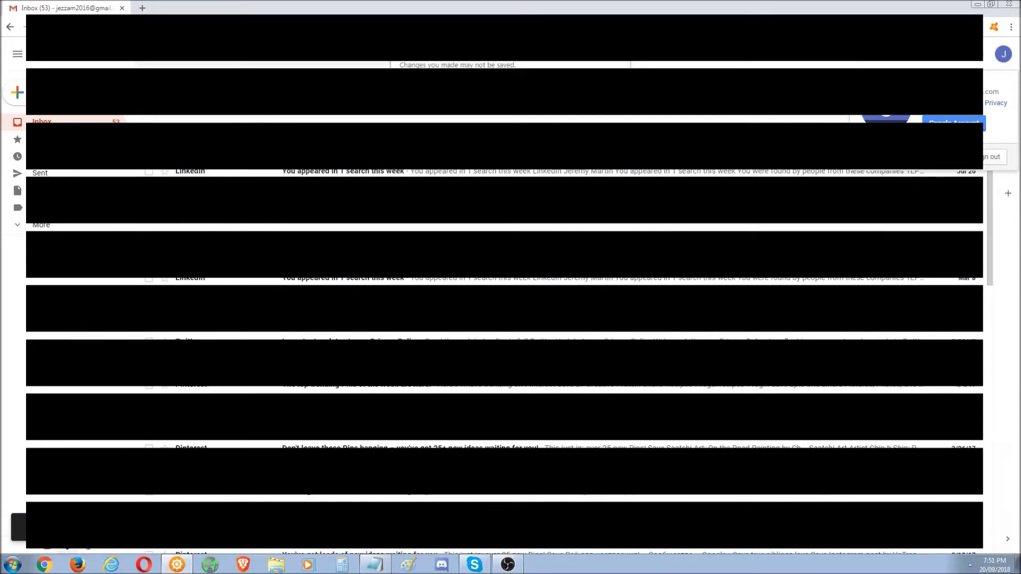
key(Return)
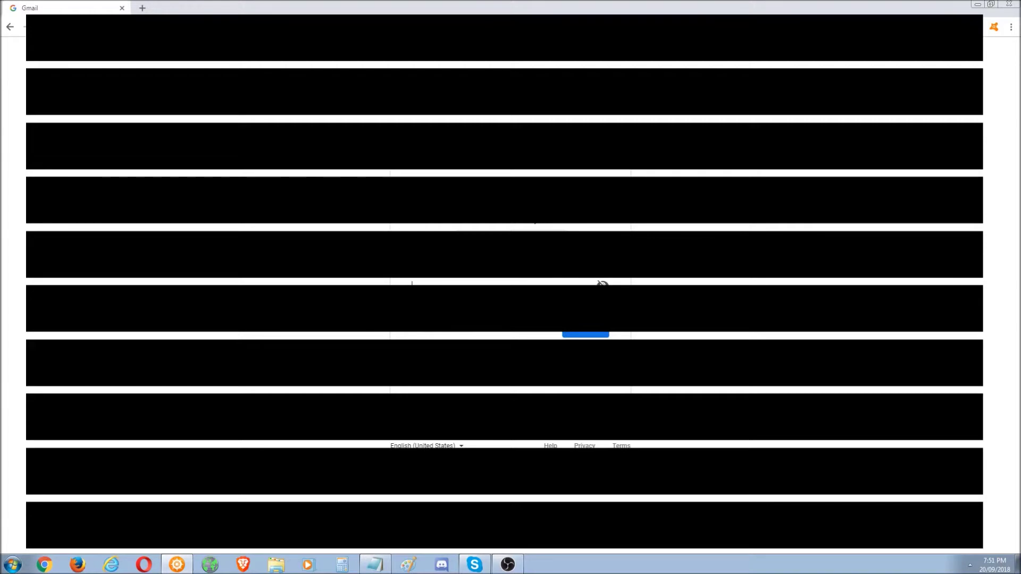
key(Return)
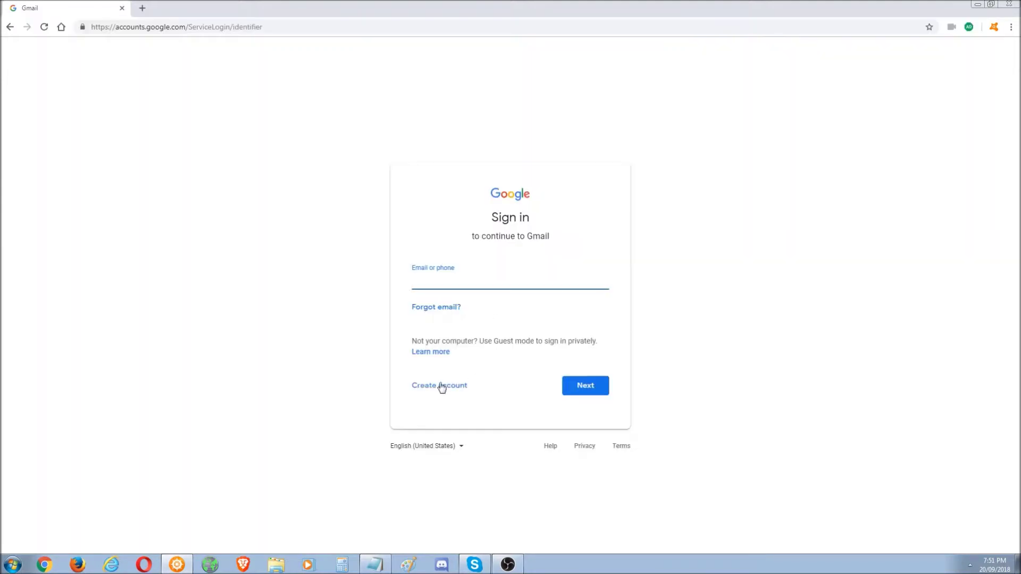
- Begin a new Google account with the user's first name, last name and a chosen username
click(437, 391)
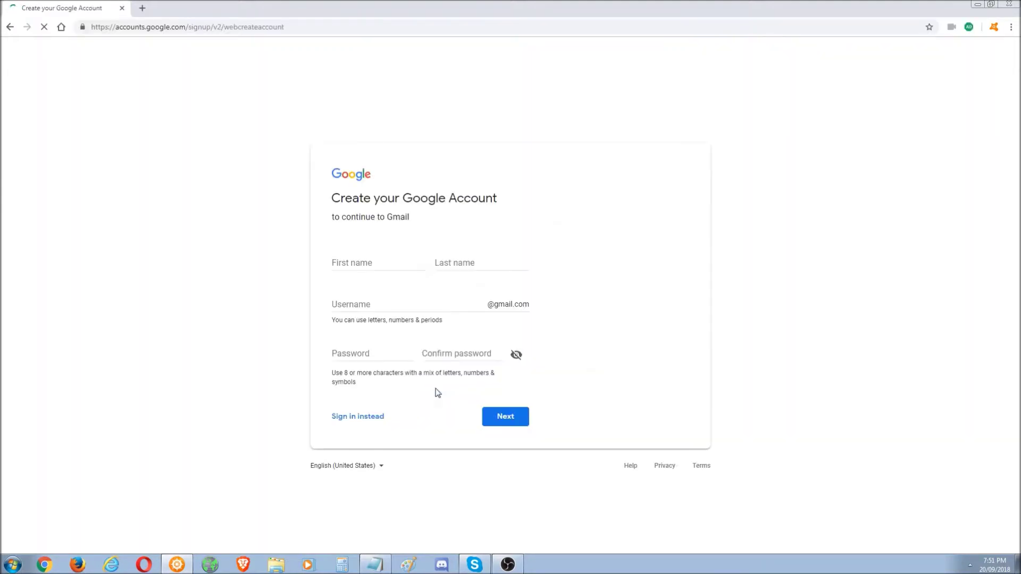
click(388, 262)
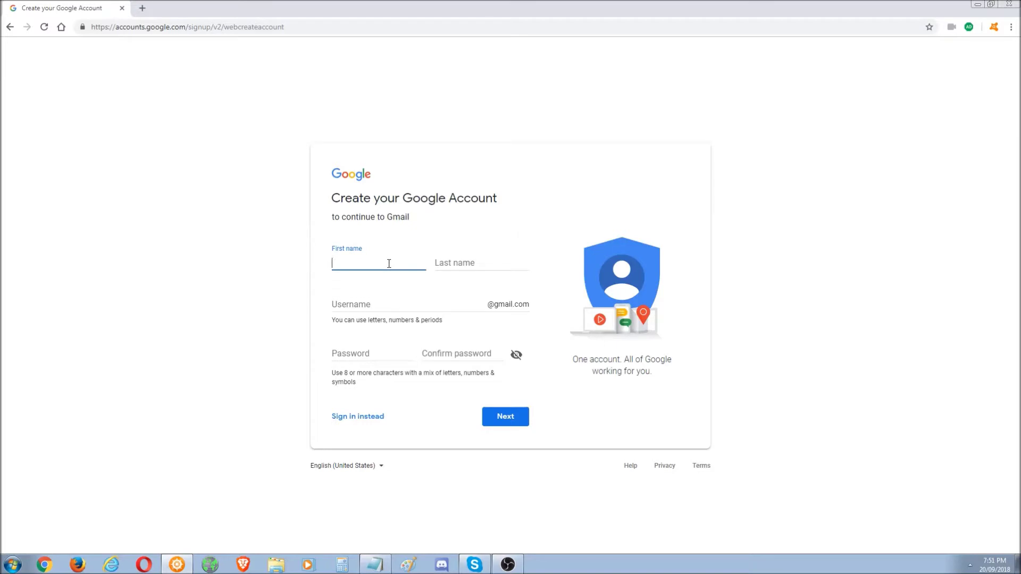
click(479, 267)
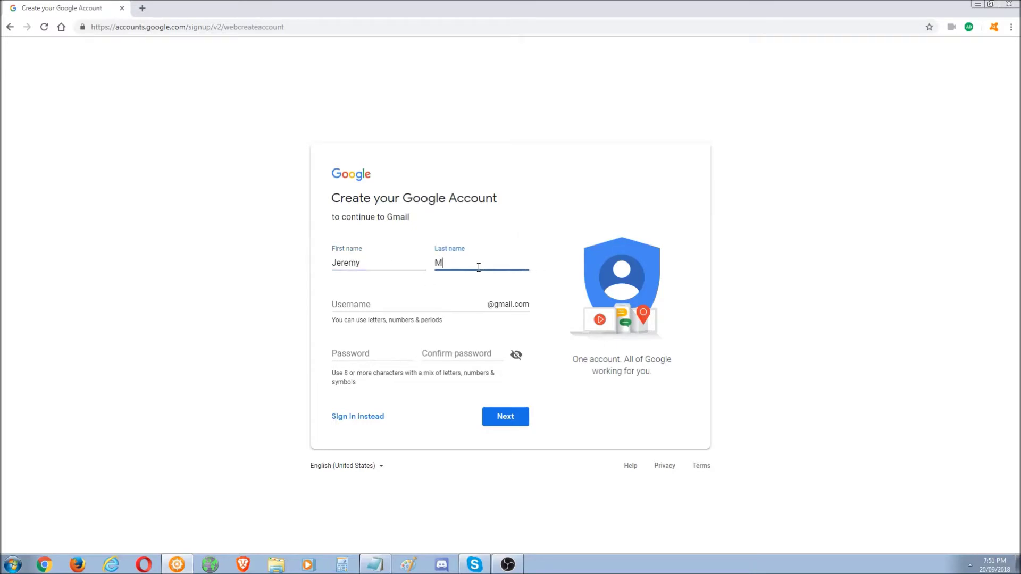
click(405, 303)
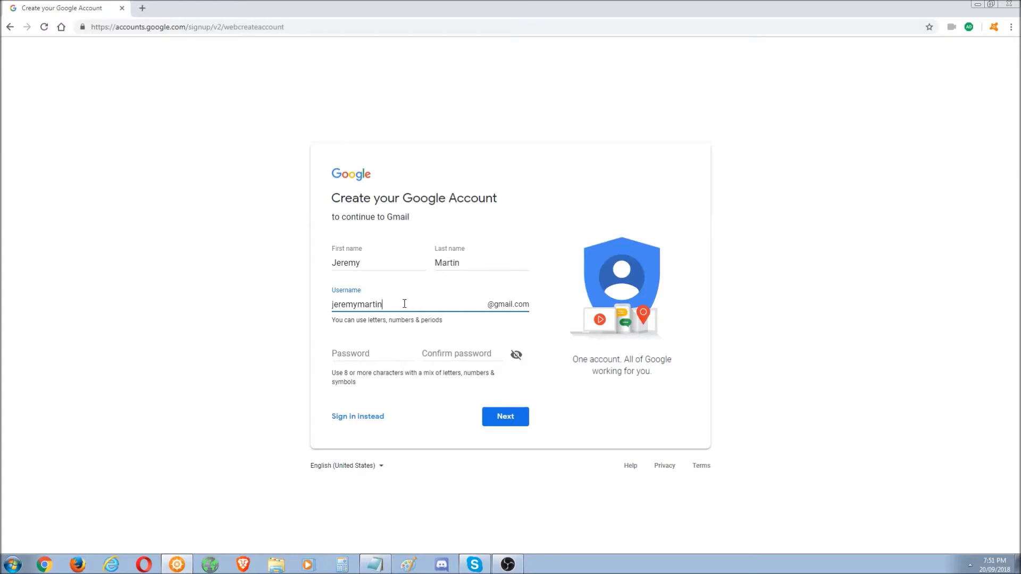
- Enter a password for the new account, clearing and retyping it once
click(376, 352)
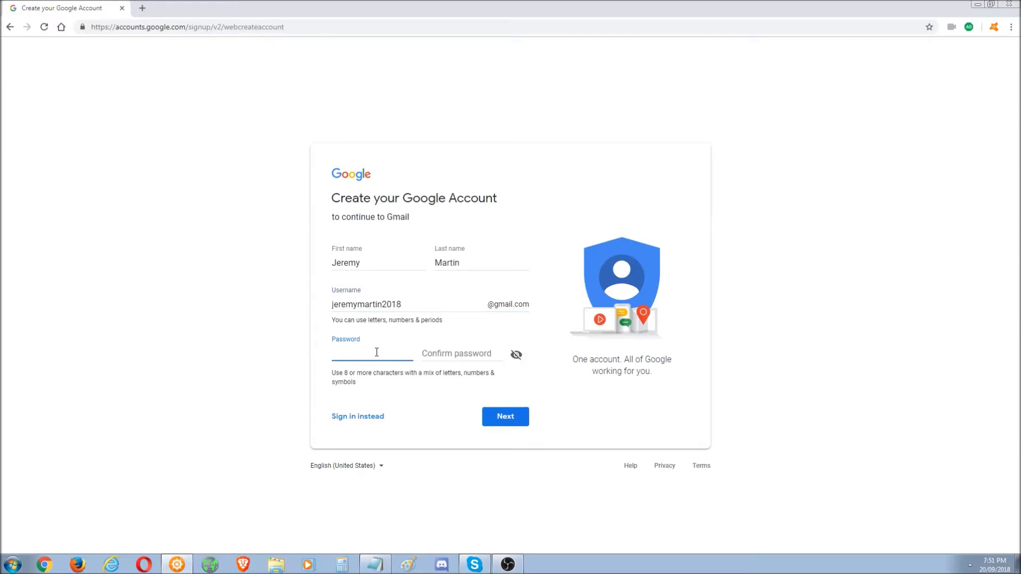
click(418, 305)
click(383, 353)
text(•••••)
click(375, 564)
click(375, 565)
drag(322, 350, 230, 354)
key(BackSpace)
text(*****)
- Submit the form, replace the too-short password with a longer one and start the confirmation
click(504, 415)
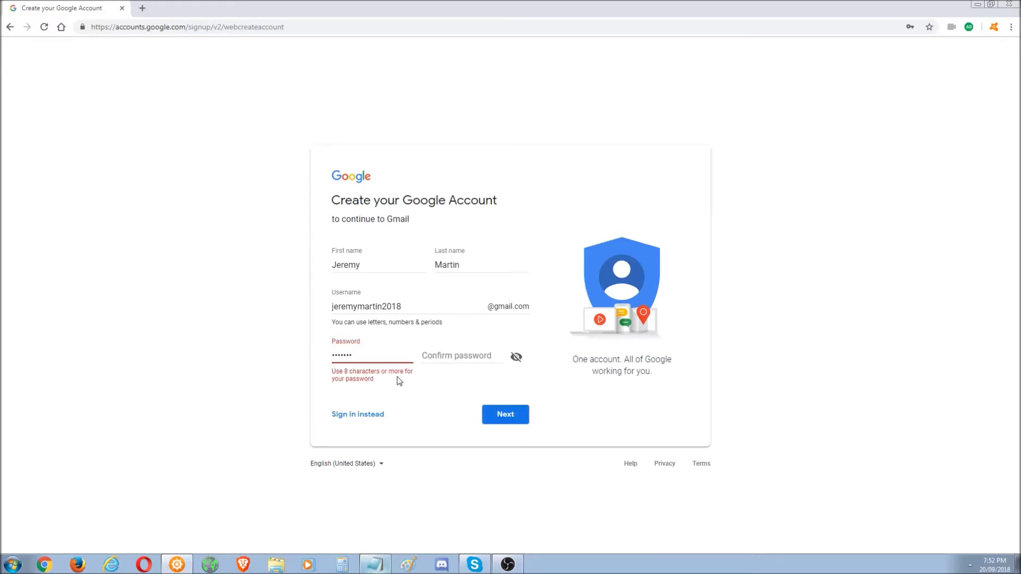
drag(372, 357, 252, 355)
text(•••••••)
click(506, 414)
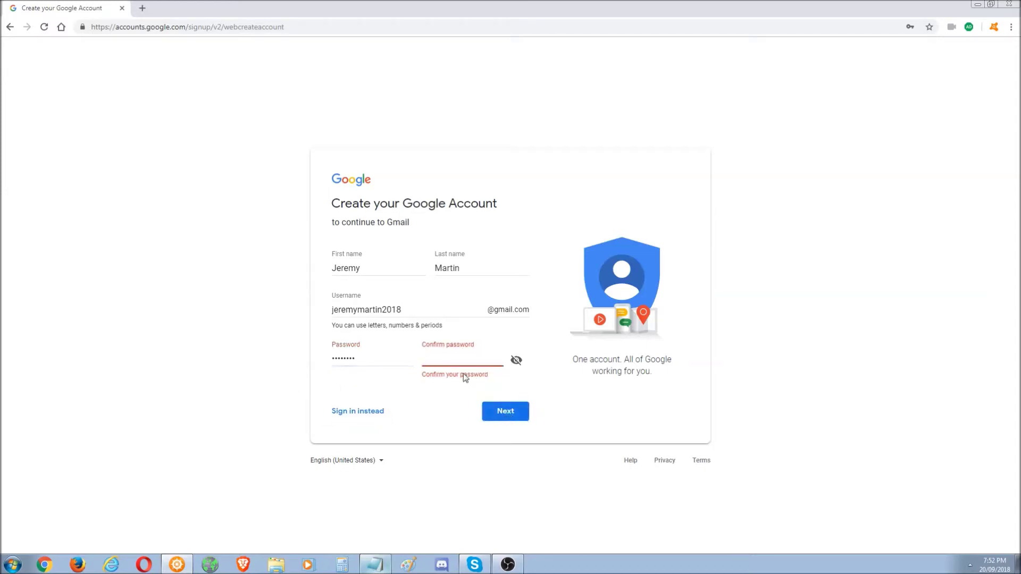
text(••••••••)
- Re-enter the password and its confirmation after submitting the form
click(503, 412)
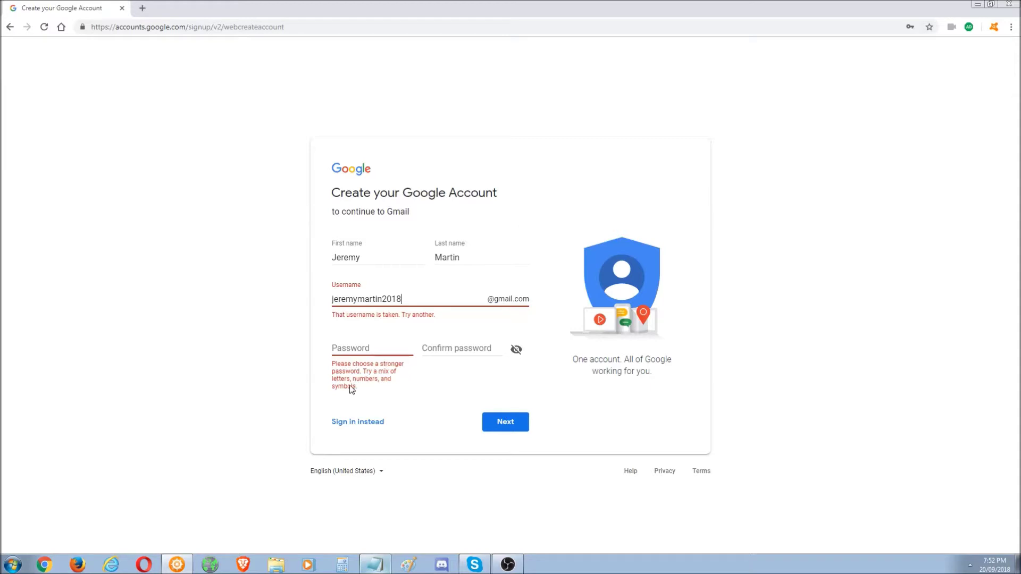
click(375, 347)
text(******)
click(465, 346)
text(*****)
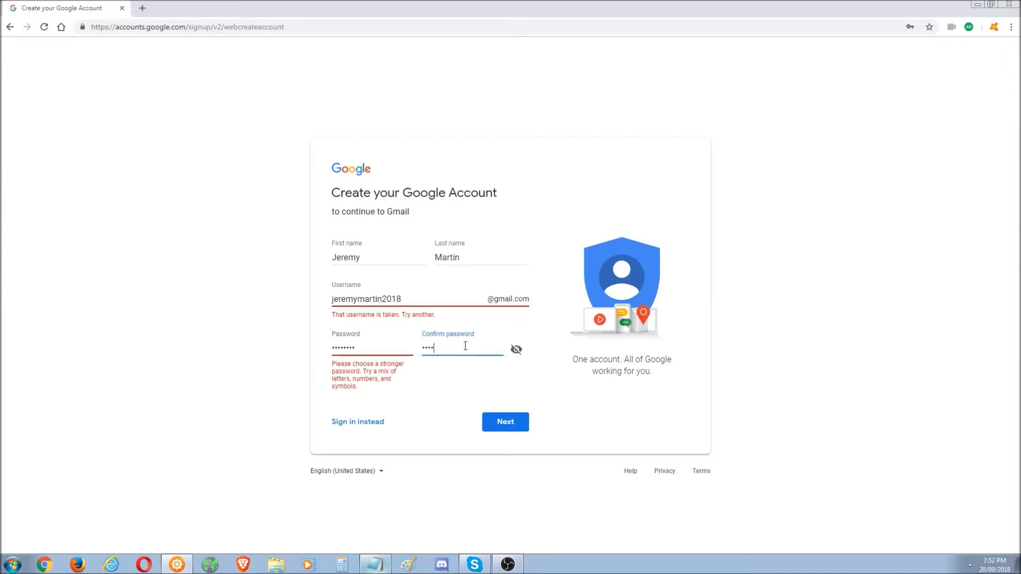
text(**)
click(432, 299)
text(123)
drag(433, 299, 312, 303)
key(ctrl+c)
click(375, 564)
key(ctrl+v)
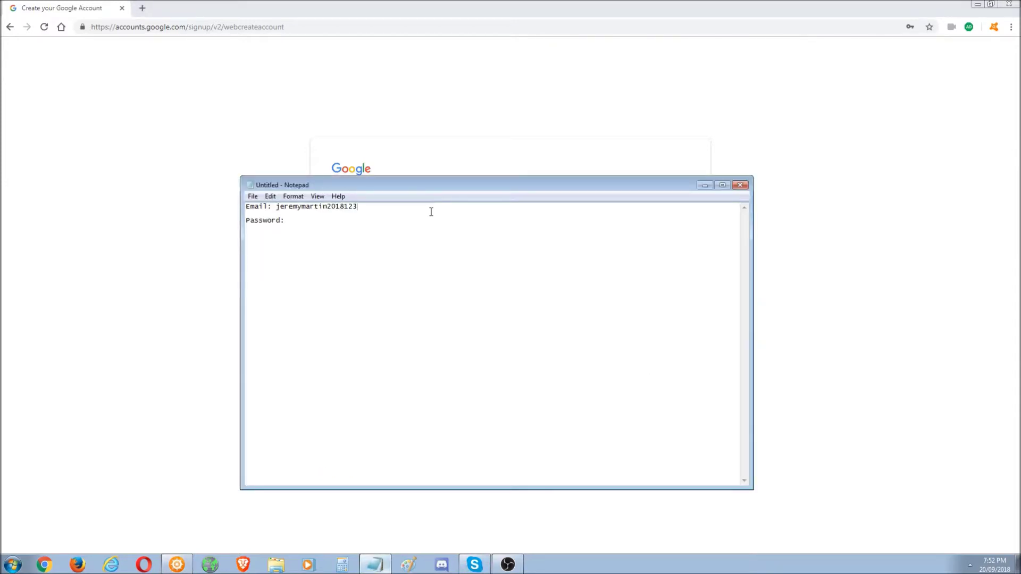
text(@gmail.com)
click(462, 6)
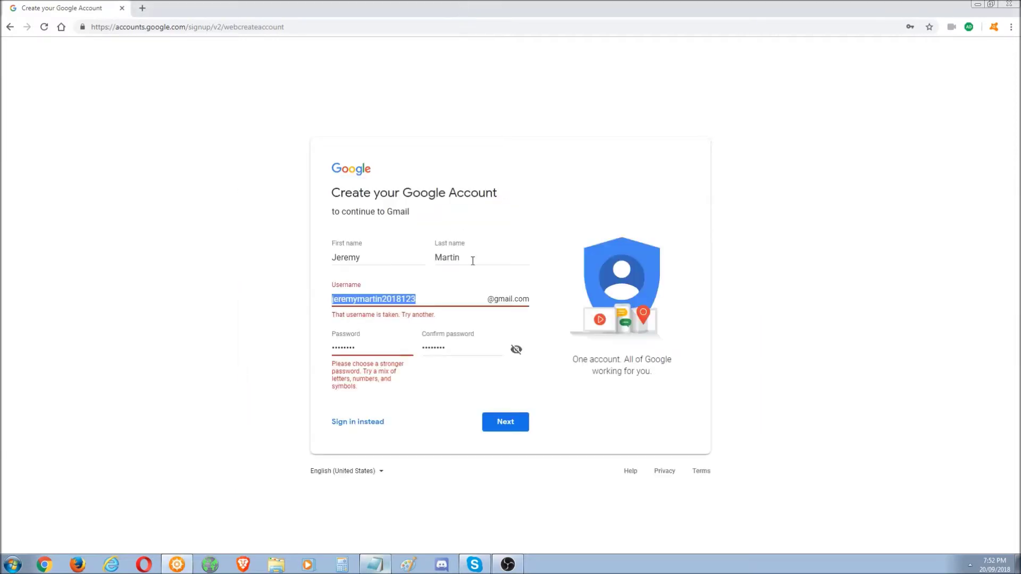
click(509, 422)
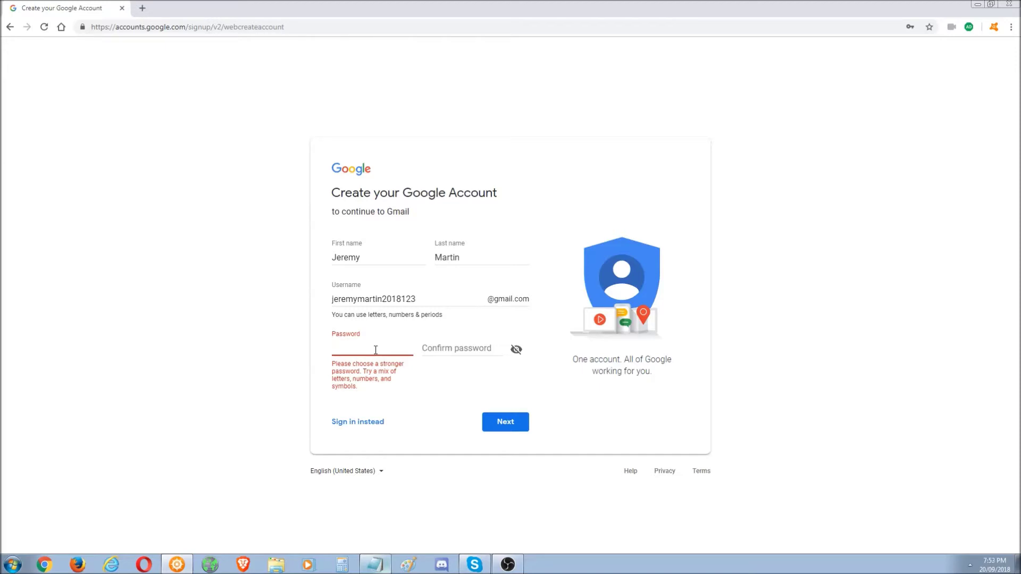
- Enter a stronger password in both password fields and submit the account details
text(12)
key(BackSpace)
key(BackSpace)
text(12345)
drag(367, 349, 323, 349)
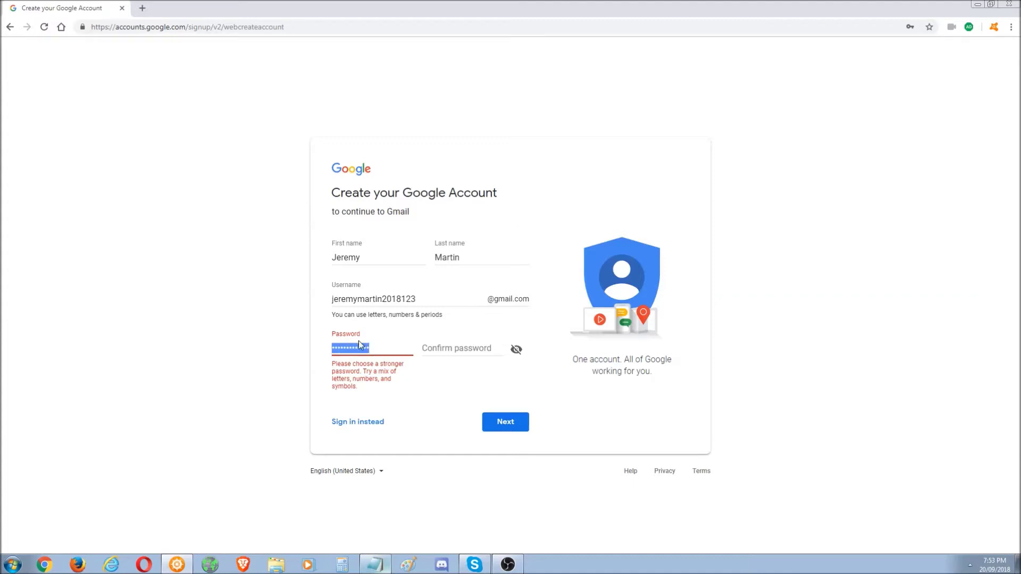
click(450, 348)
key(ctrl+v)
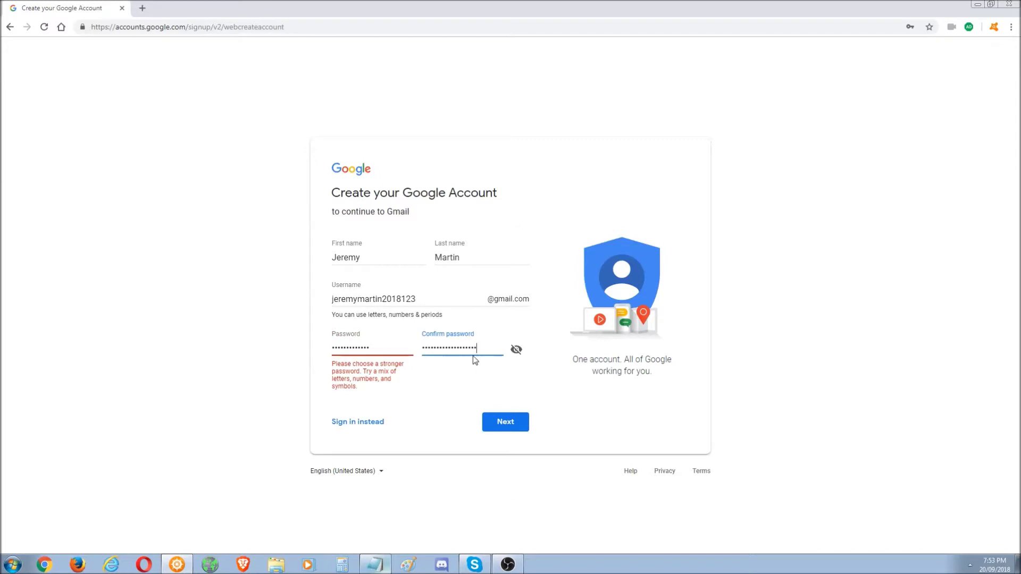
key(ctrl+z)
drag(388, 350, 299, 352)
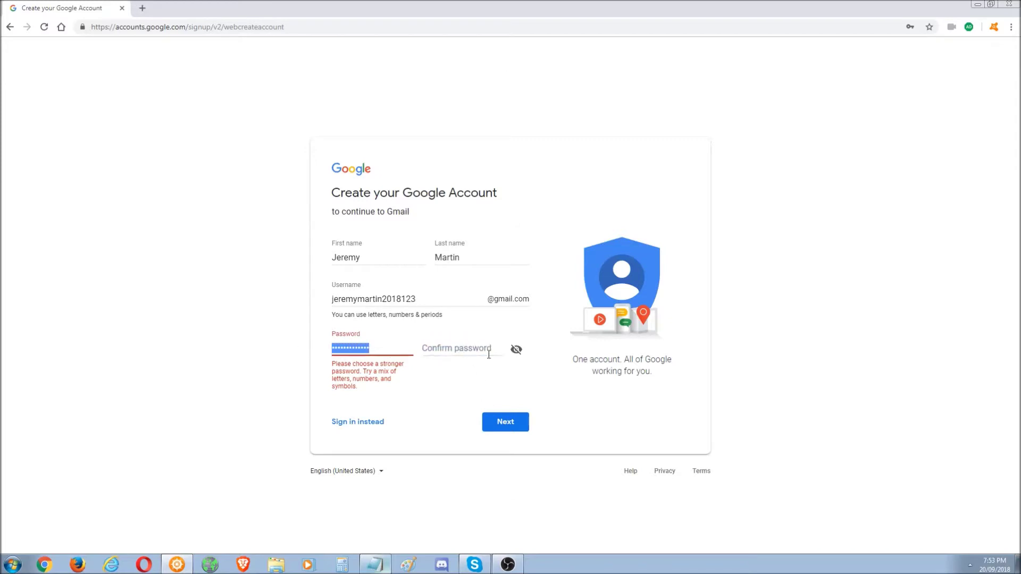
click(468, 348)
key(ctrl+v)
drag(483, 350, 379, 346)
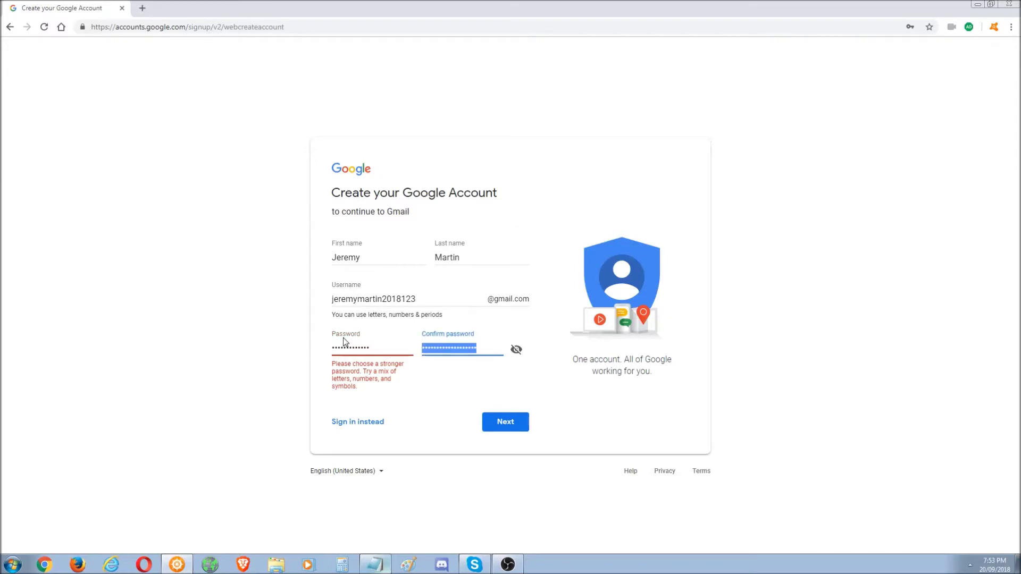
key(BackSpace)
text(12345678)
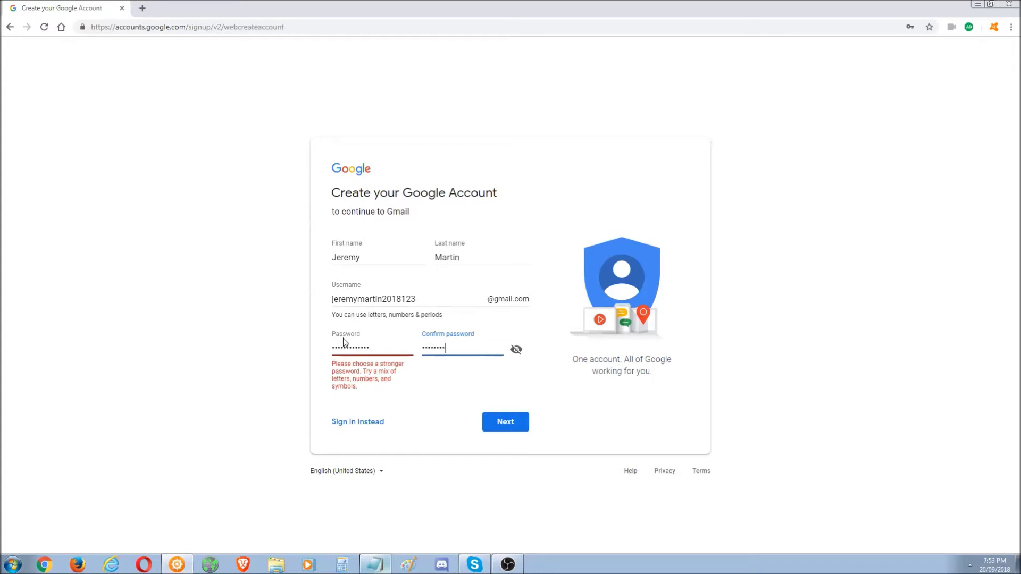
text(9)
click(494, 424)
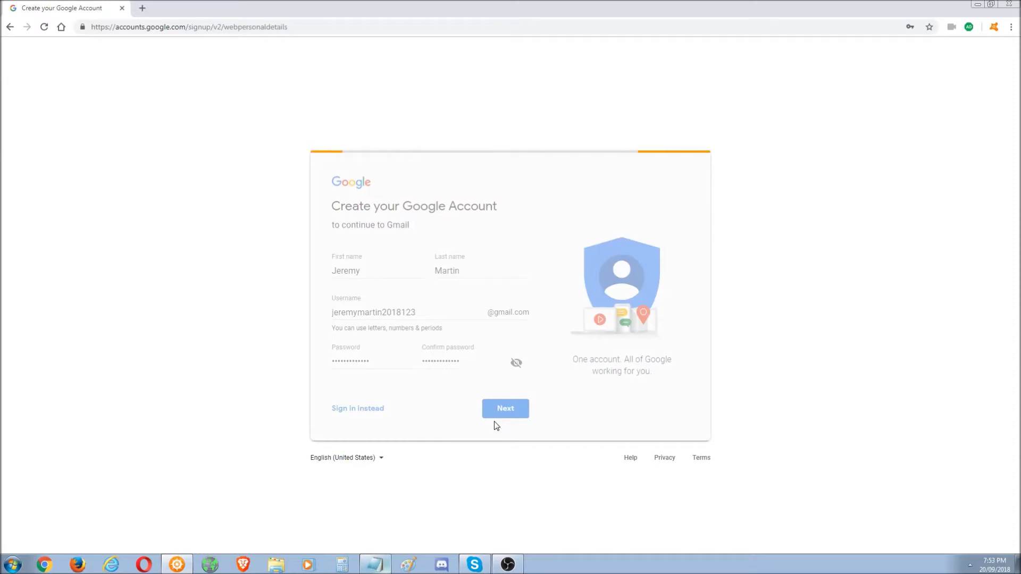
- Record the new password after 'Password:' in the Notepad note
click(377, 565)
key(ctrl+v)
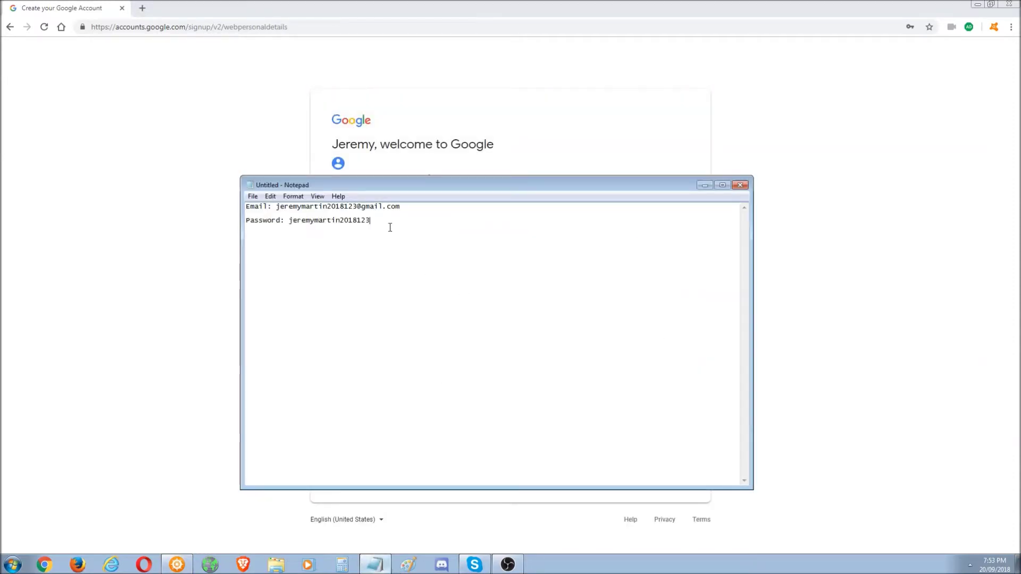
drag(401, 221, 288, 227)
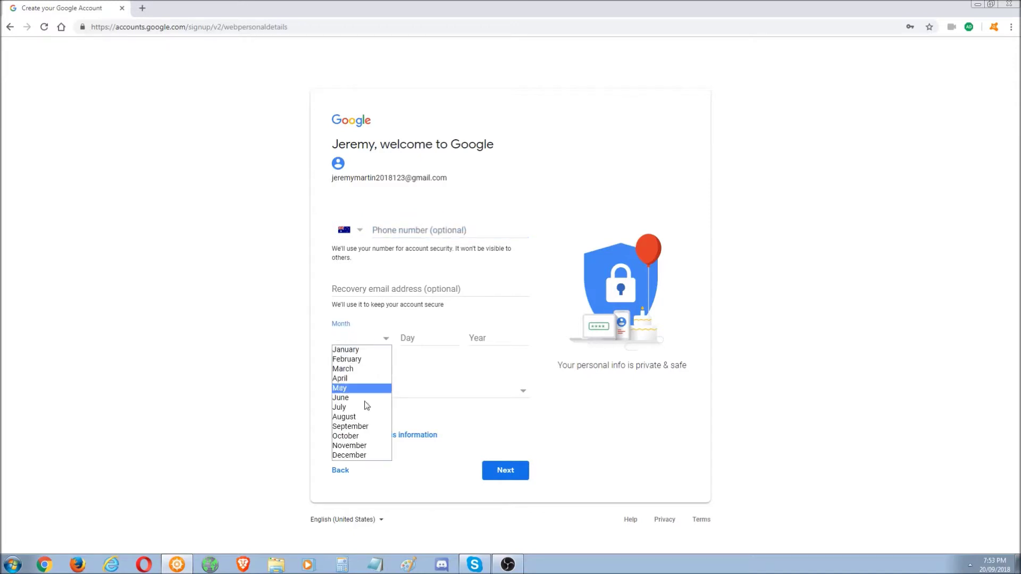
- Set the birthday to November 13, 1977 and gender to Male, then submit
click(366, 446)
click(424, 340)
text(13)
click(496, 337)
text(1977)
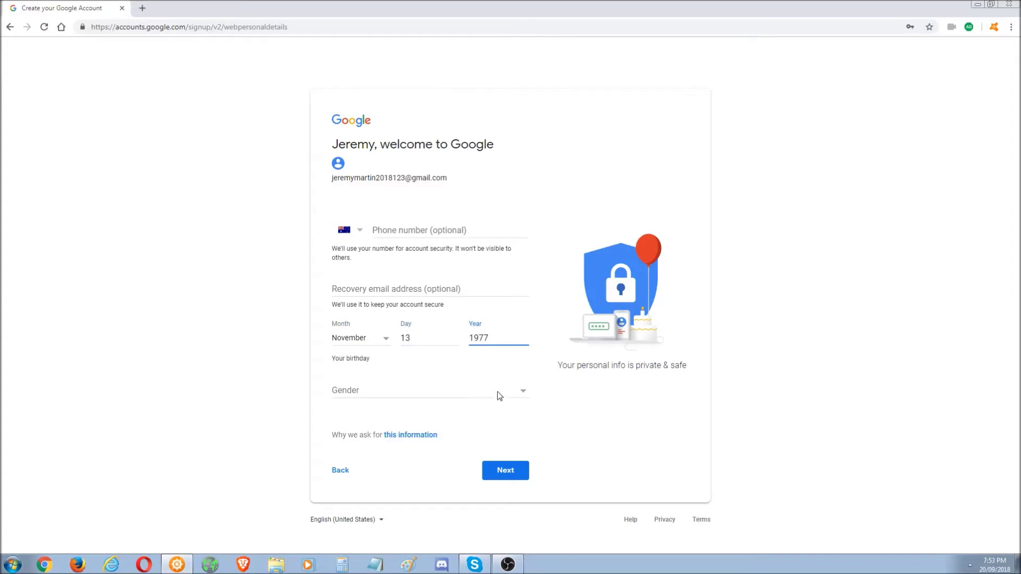
click(494, 395)
click(463, 412)
click(499, 469)
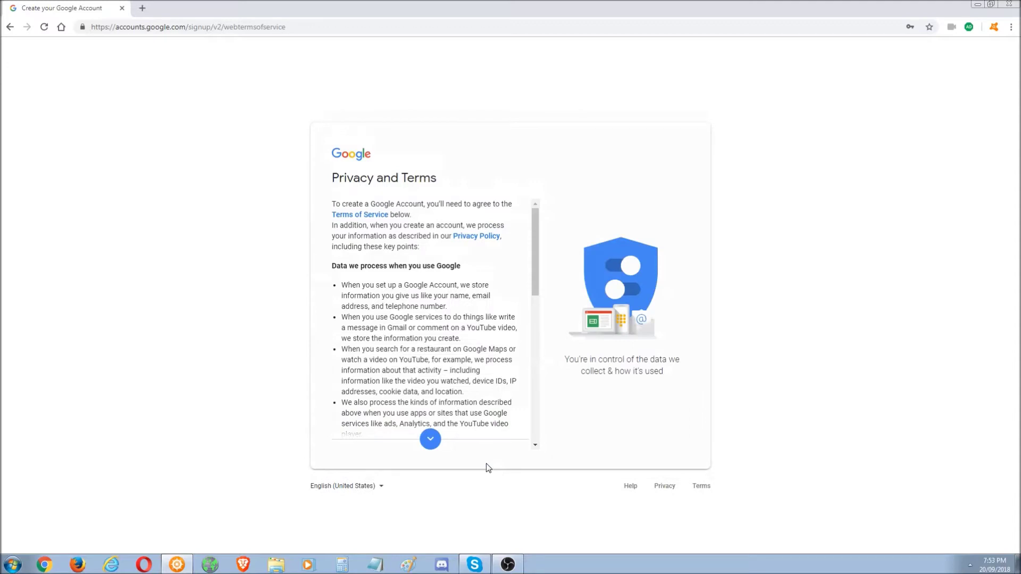
- Scroll through the Privacy and Terms and agree to create the account
drag(534, 276, 531, 433)
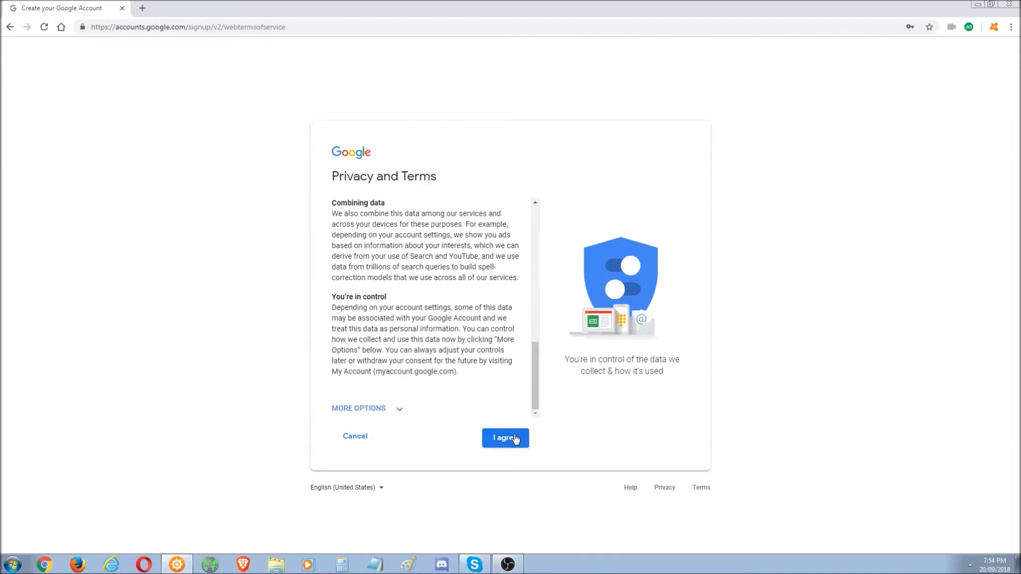
click(515, 436)
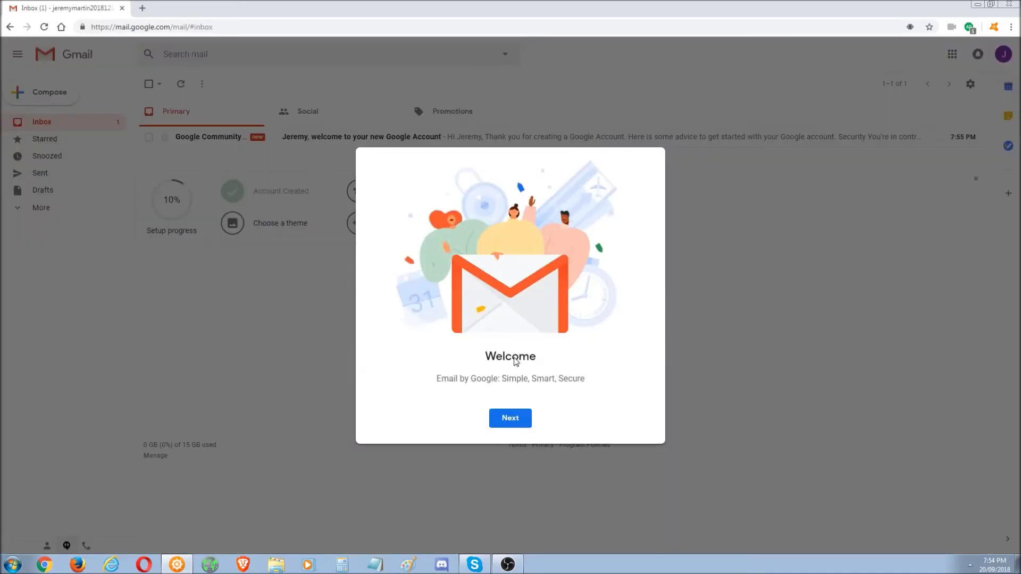
- Keep the Default inbox view and delete the welcome email
click(511, 418)
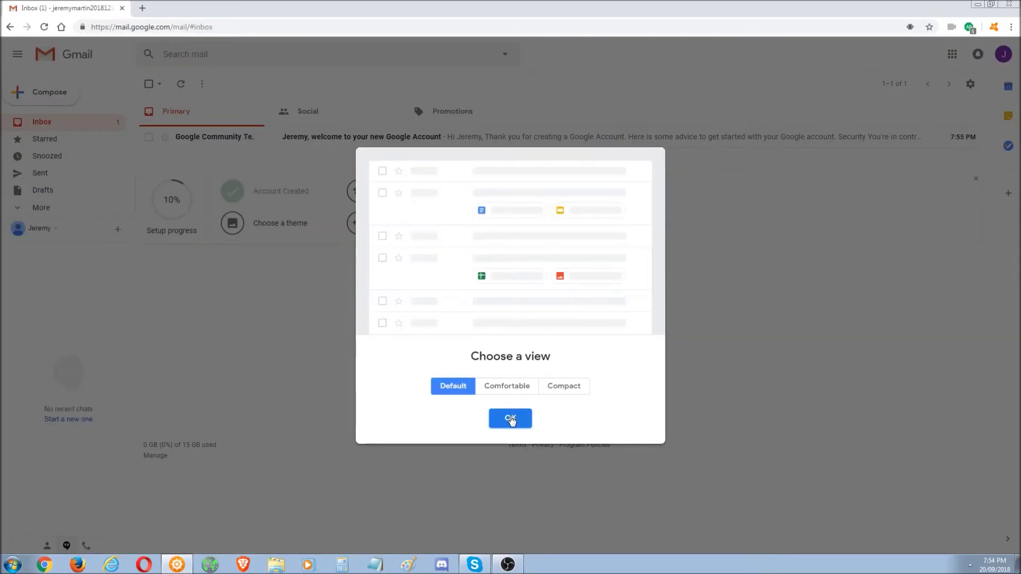
click(511, 419)
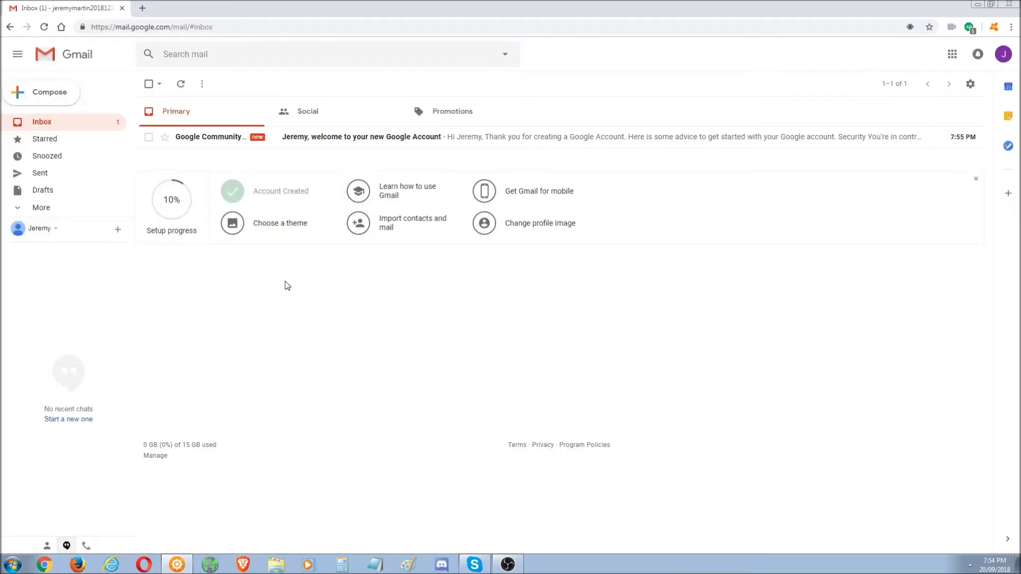
click(149, 136)
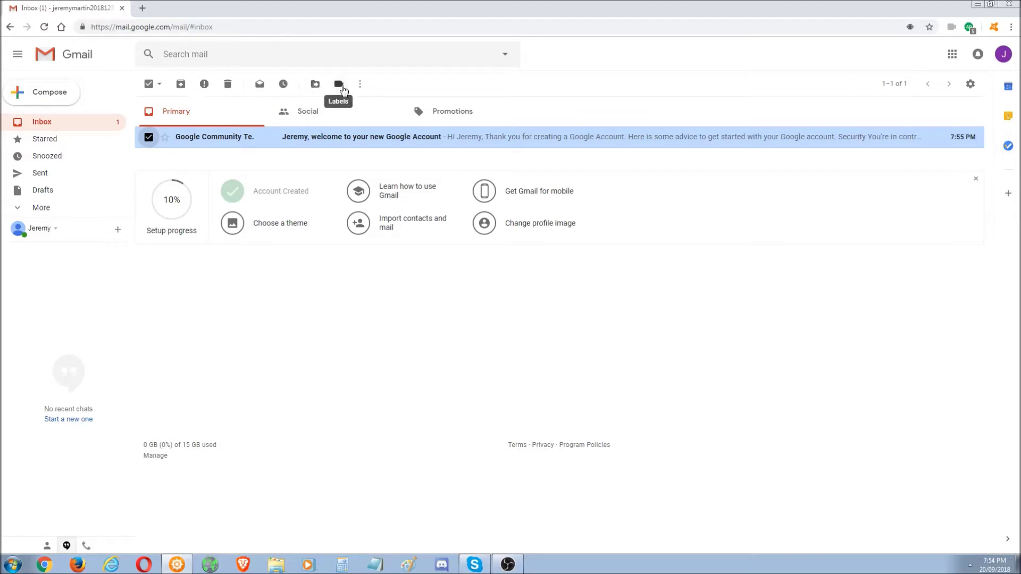
click(227, 86)
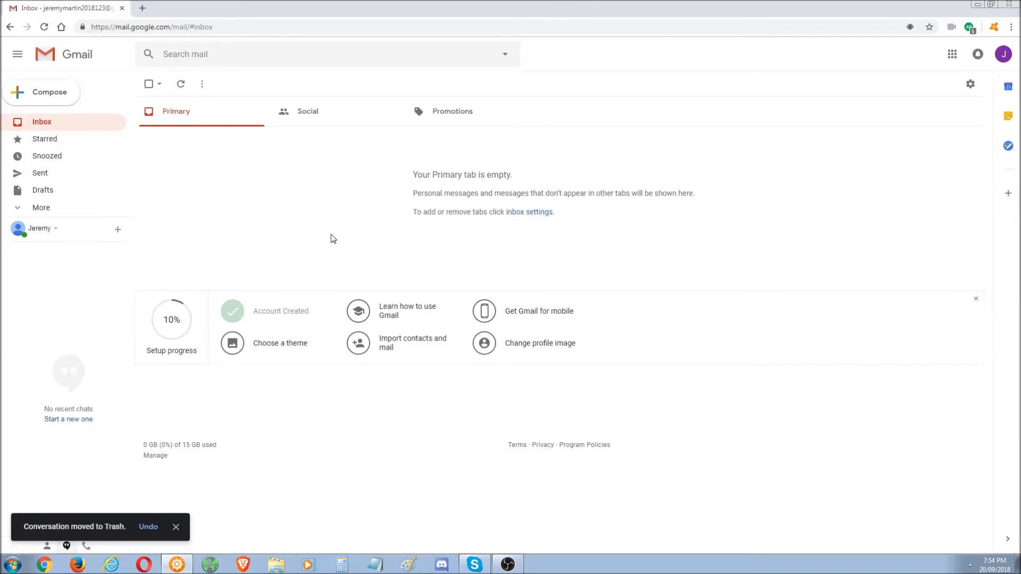
- In a new tab, search Bing for 'forumotion' and open the 'Create a free forum | FORUMOTION' result
click(147, 10)
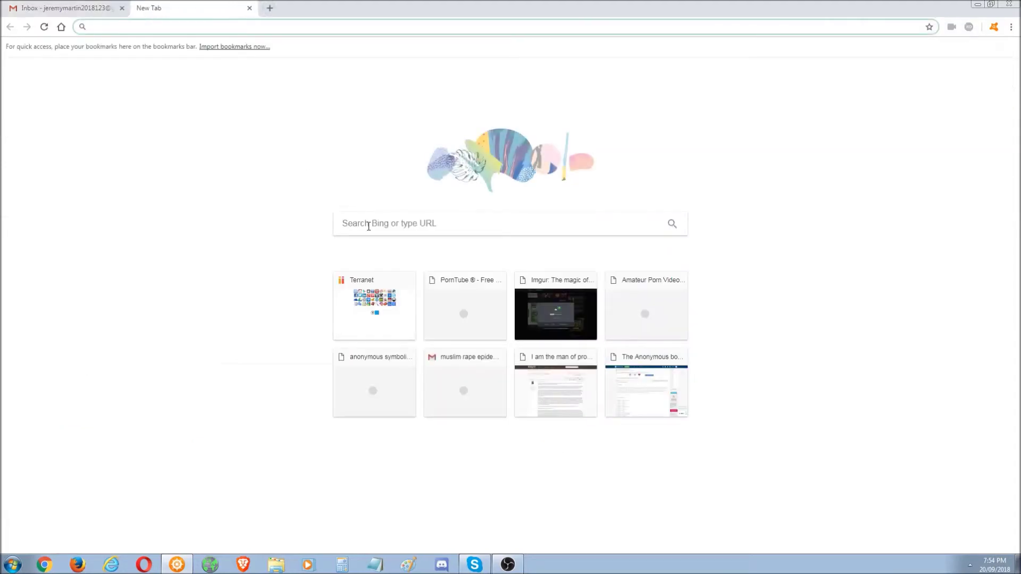
click(370, 226)
text(forumotion)
key(Return)
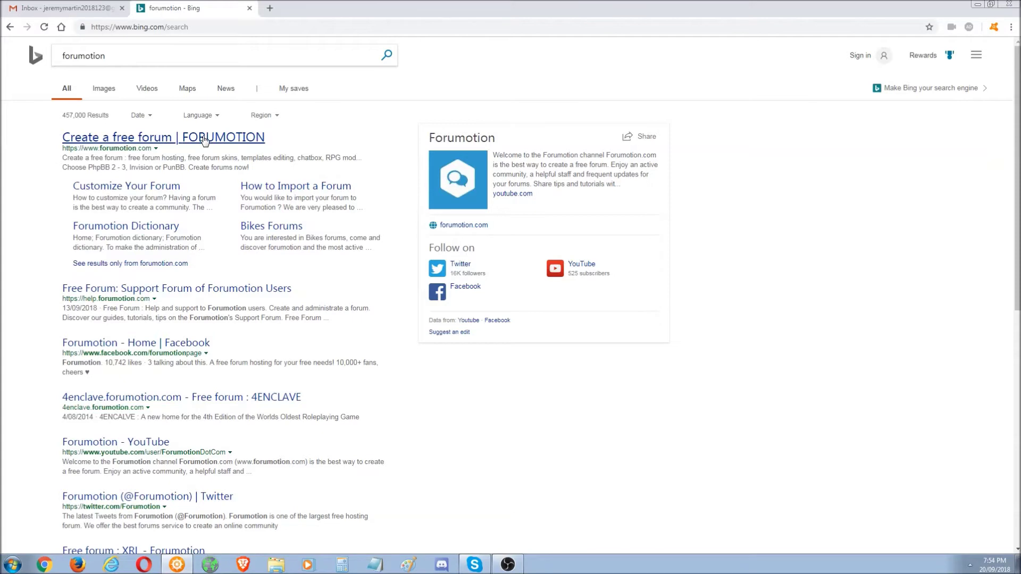
click(204, 138)
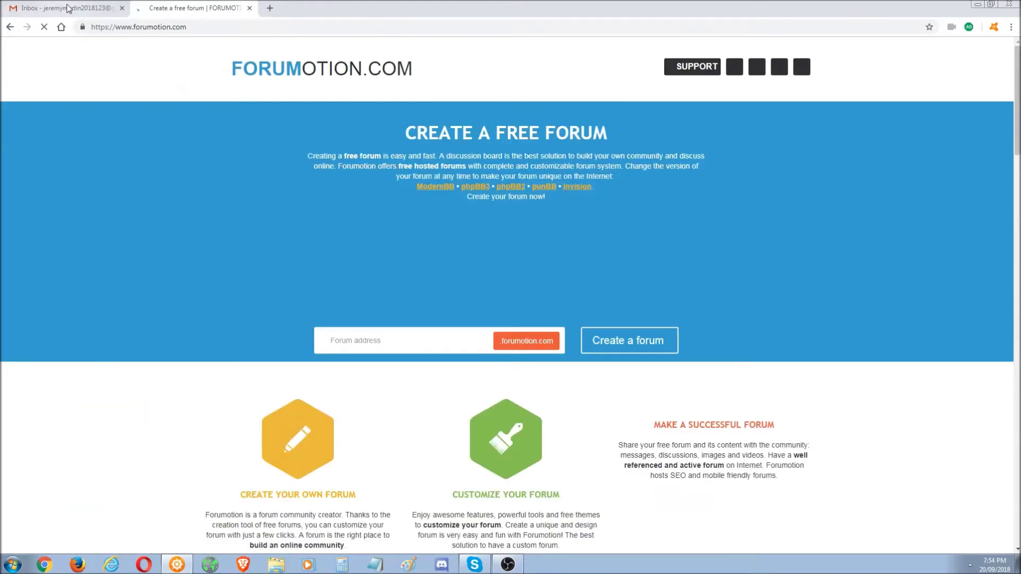
click(68, 8)
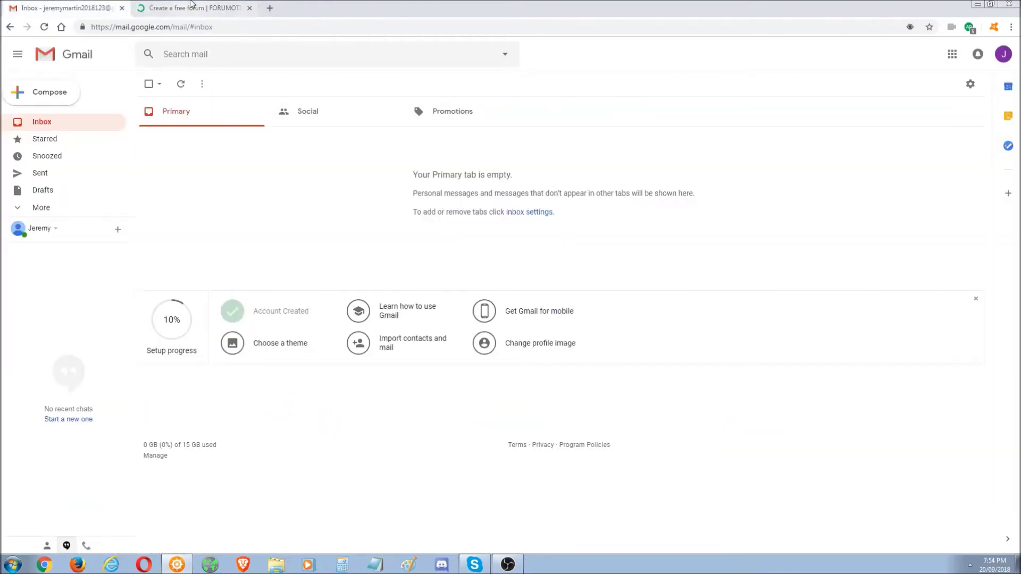
click(185, 8)
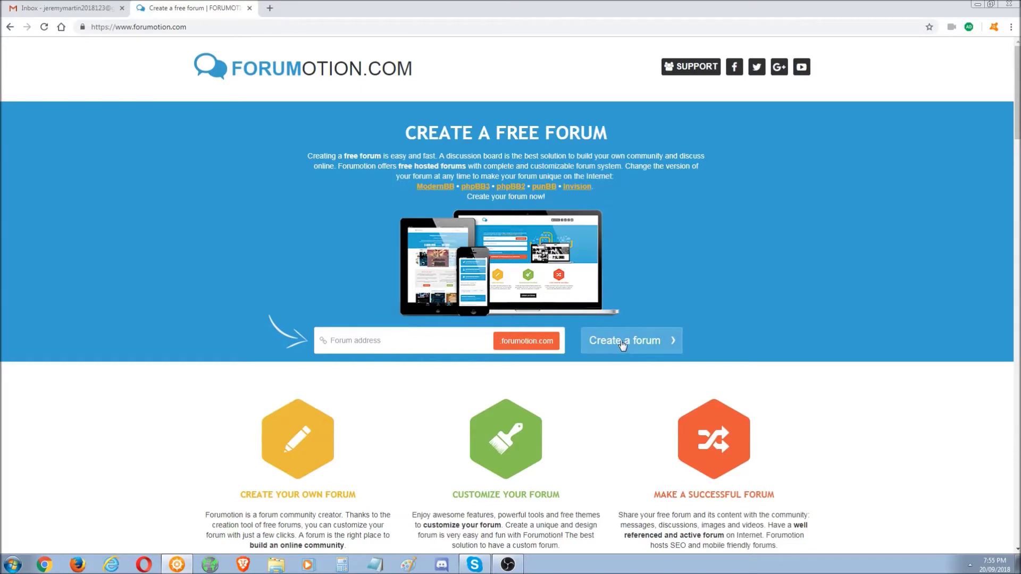
- Enter the account username as the forumotion.com forum address and request a new forum
click(212, 28)
click(312, 30)
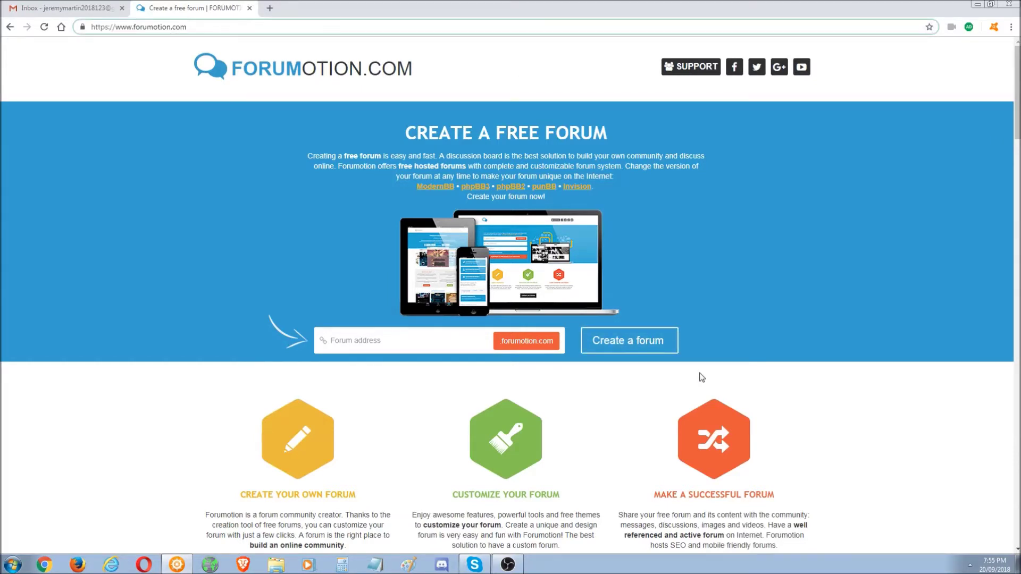
click(355, 349)
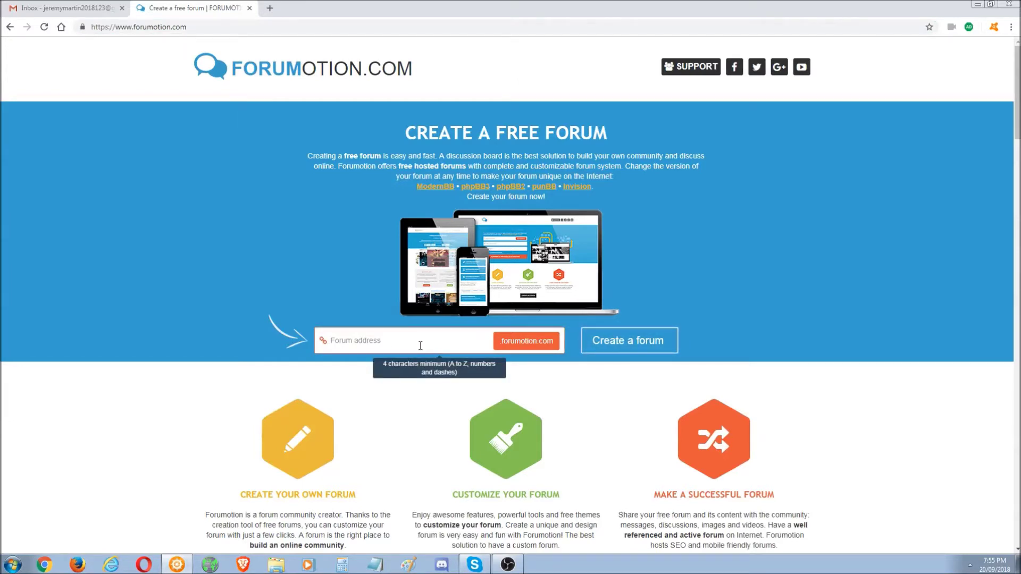
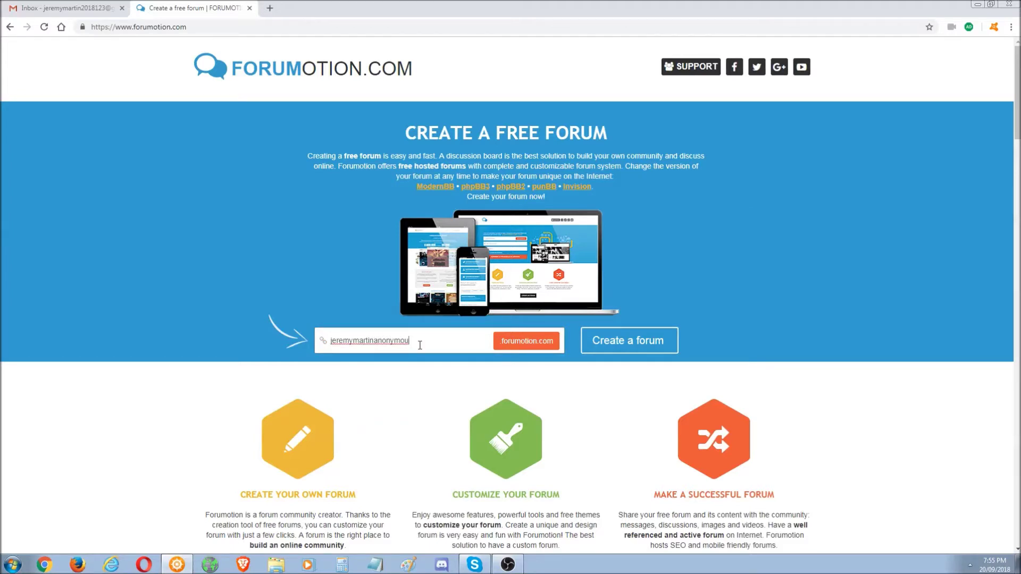
click(633, 350)
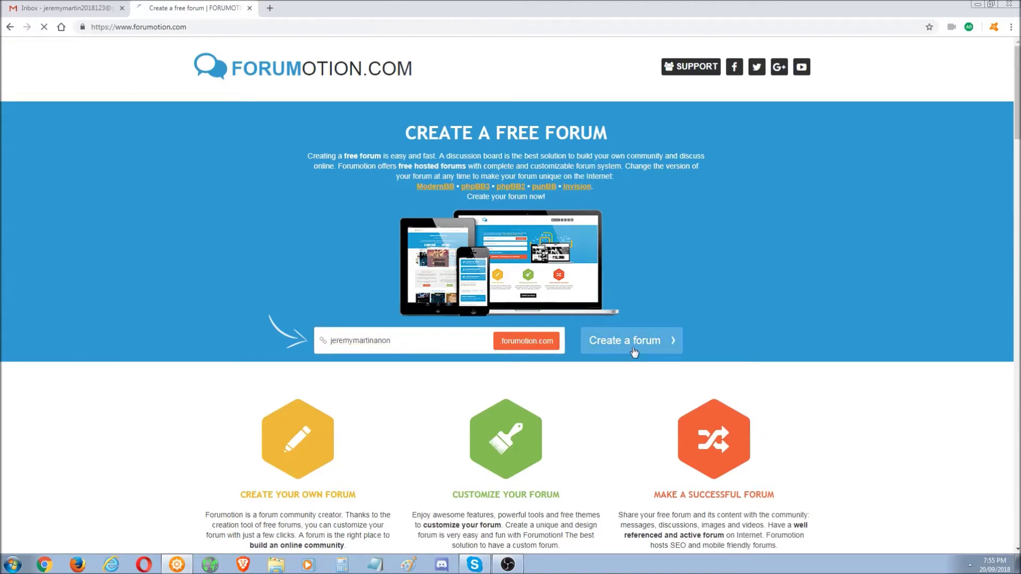
- Title the forum with the user's name and describe it as 'This is a test forum to show how to make one'
click(420, 386)
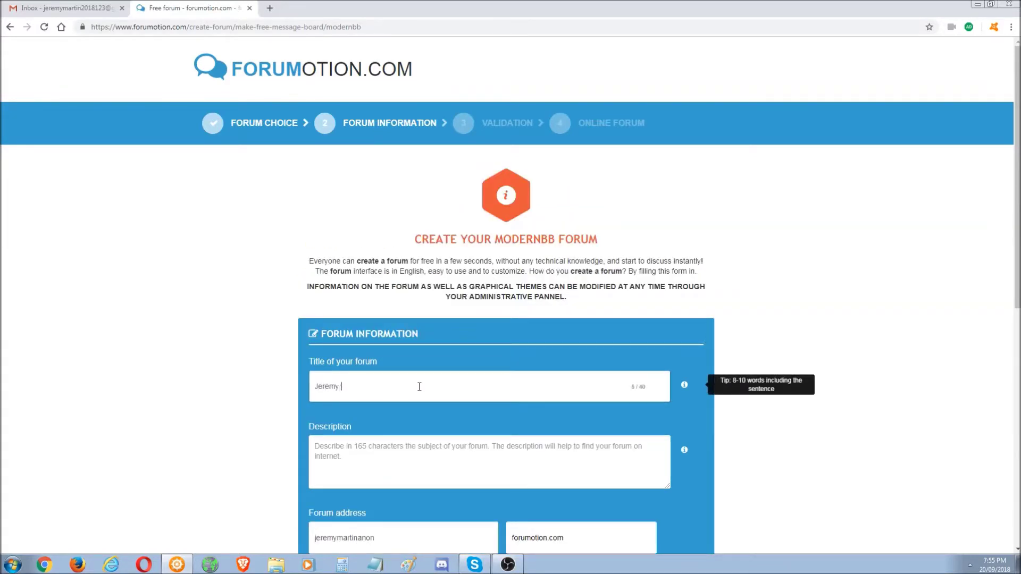
click(409, 456)
text(This is a test website to sh)
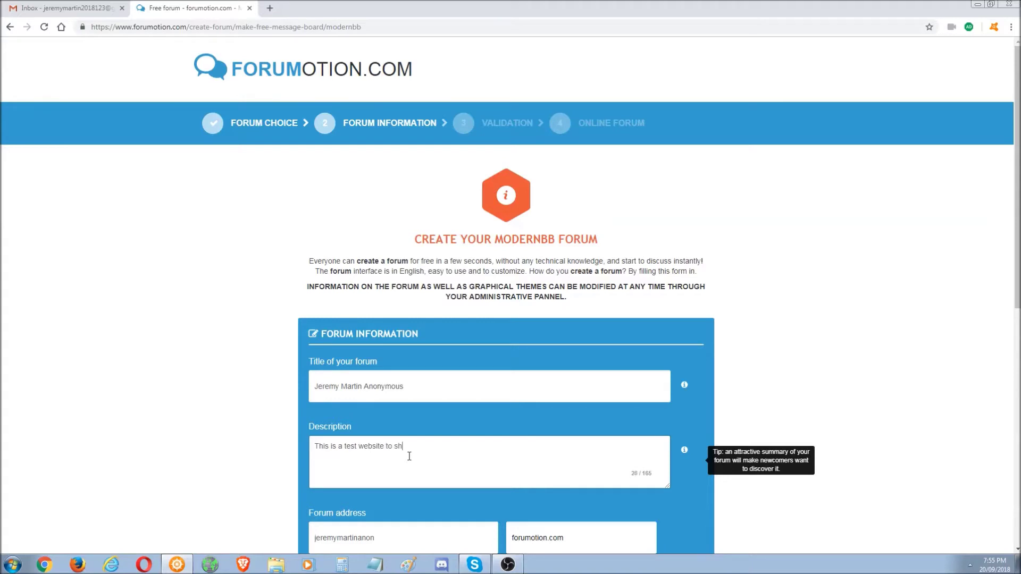
key(BackSpace)
key(BackSpace)
key(BackSpace)
key(BackSpace)
key(BackSpace)
key(BackSpace)
key(BackSpace)
key(BackSpace)
key(BackSpace)
key(BackSpace)
key(BackSpace)
text(forum to show how to make)
scroll(410, 453, down, 4)
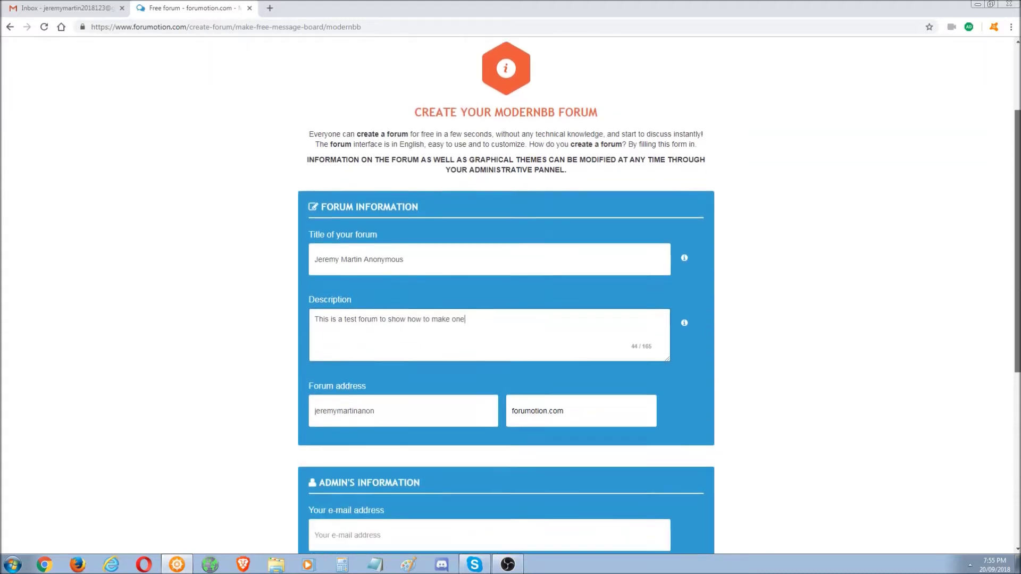
click(455, 349)
click(585, 348)
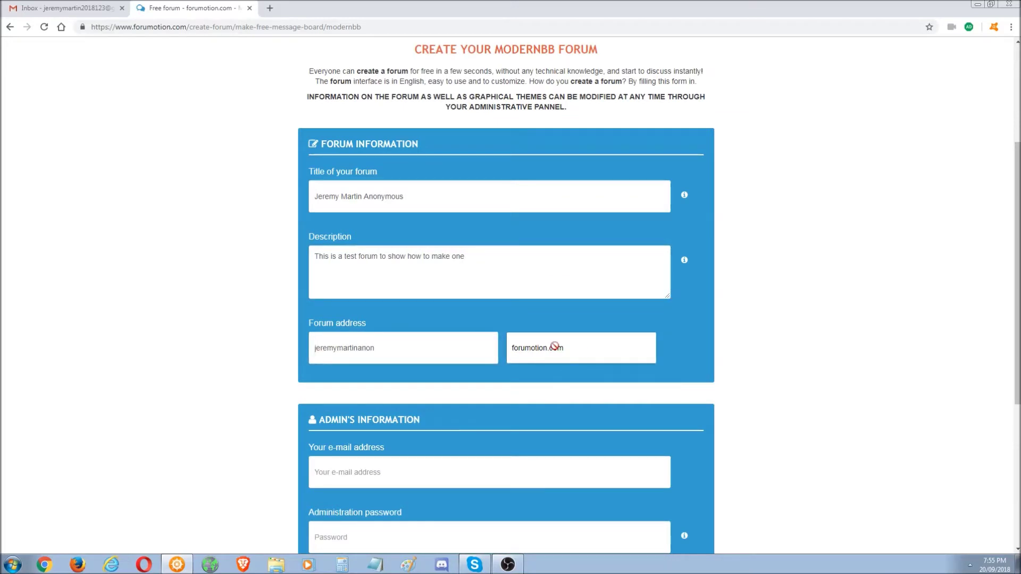
click(446, 345)
click(556, 349)
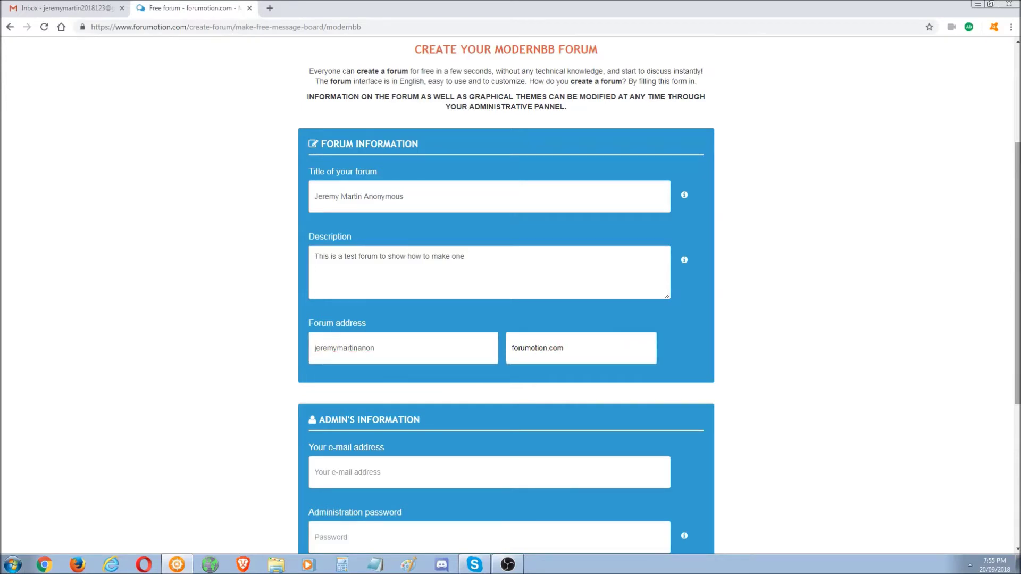
scroll(691, 351, down, 2)
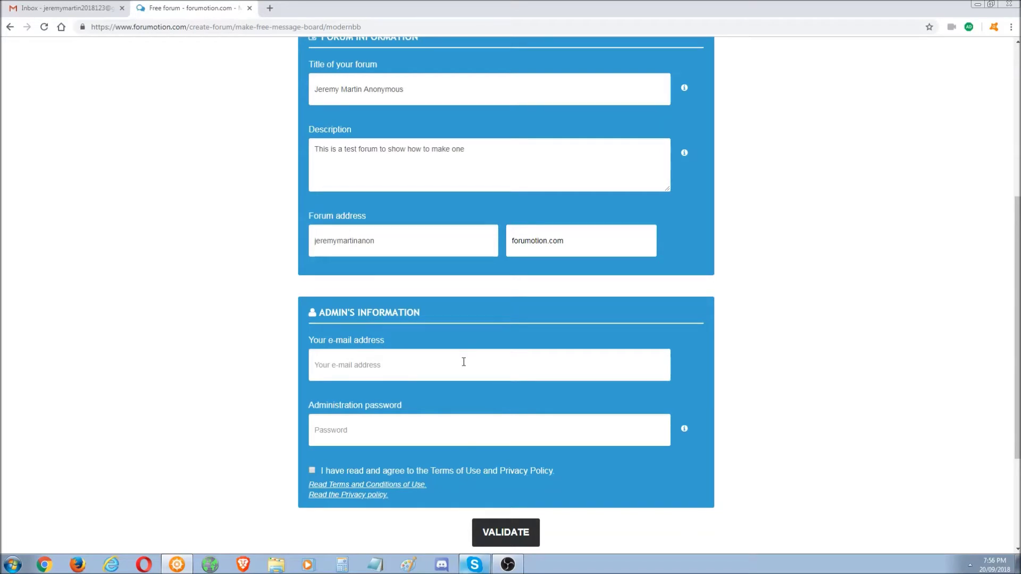
- Retrieve the admin e-mail from the text file saved on the desktop
key(super+d)
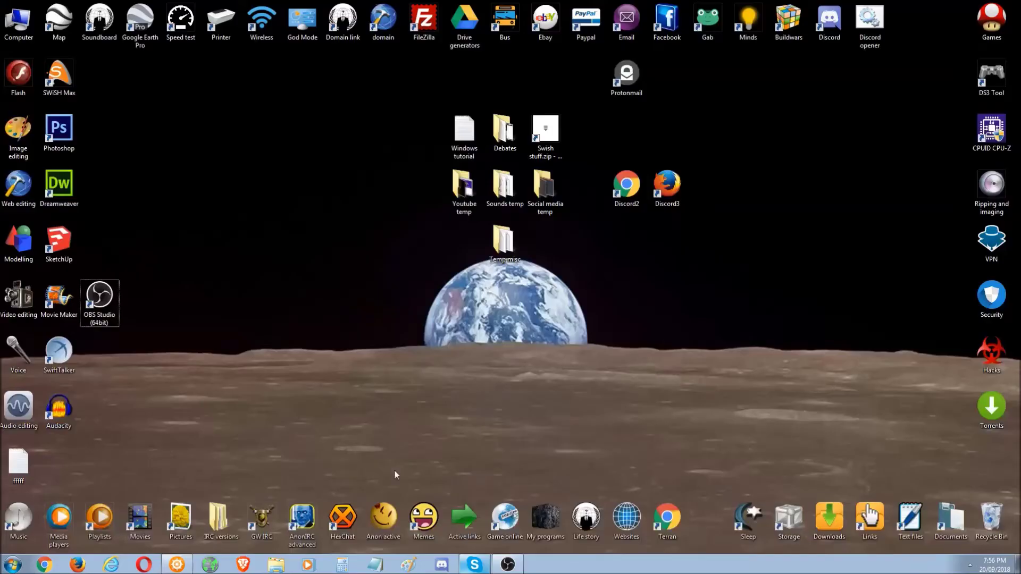
double_click(21, 463)
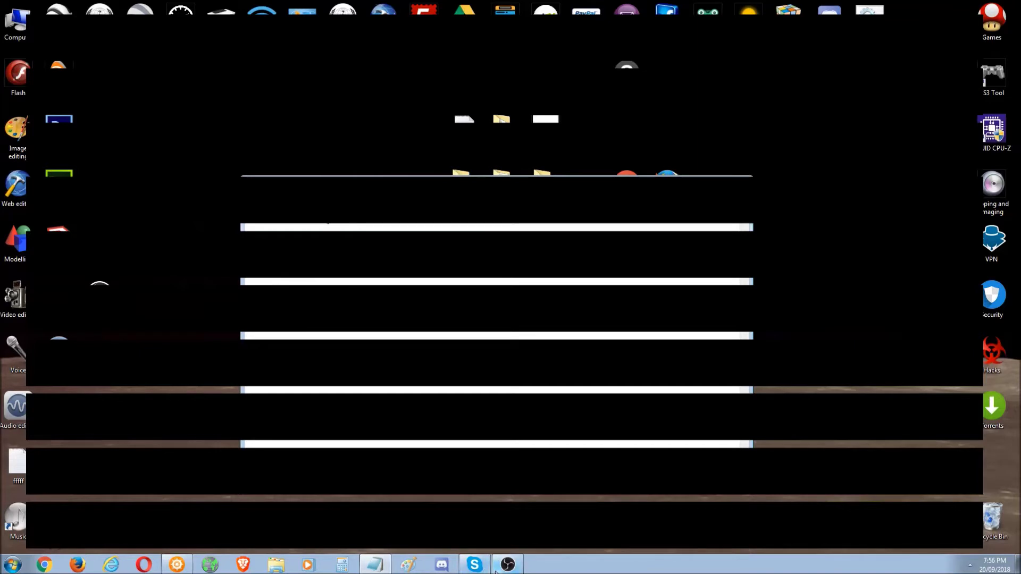
click(178, 564)
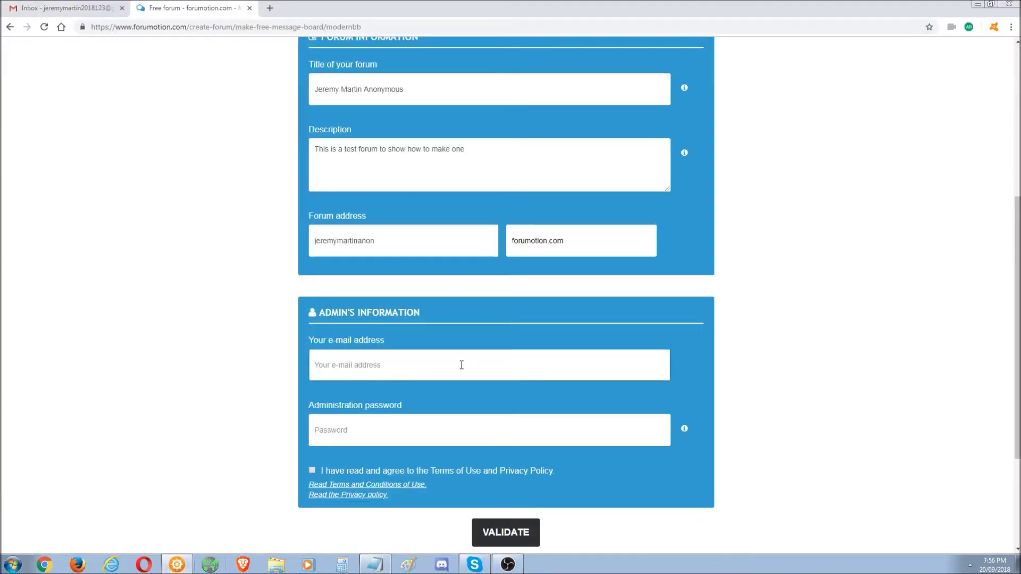
- Paste the admin e-mail, enter a password, accept the terms and submit the form
key(ctrl+v)
click(463, 431)
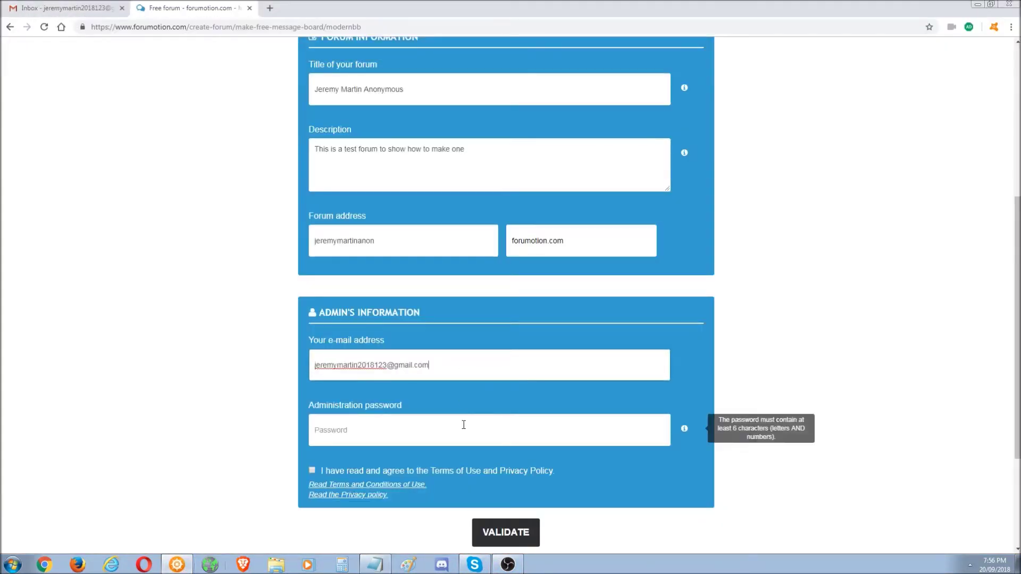
text(j)
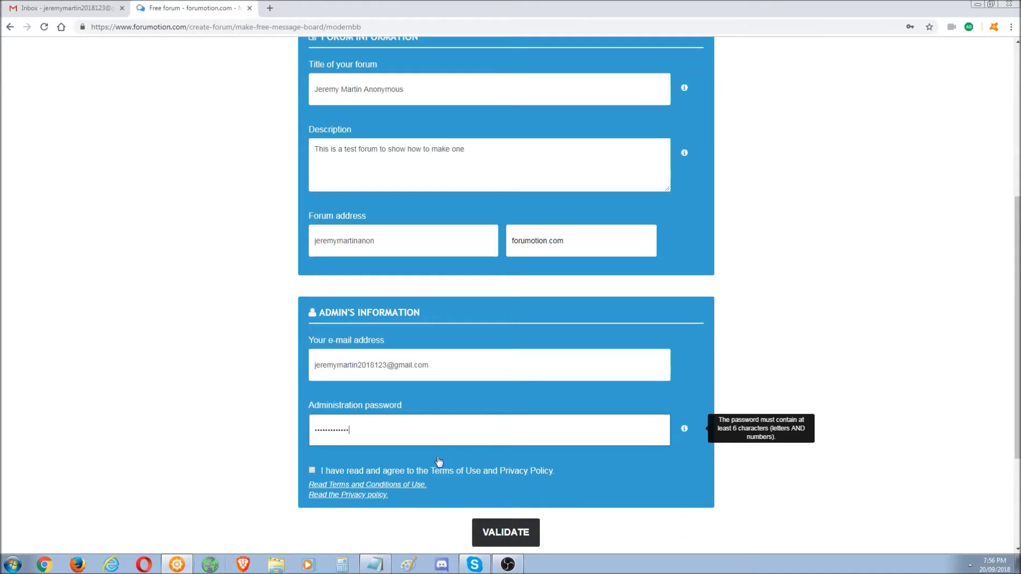
click(312, 470)
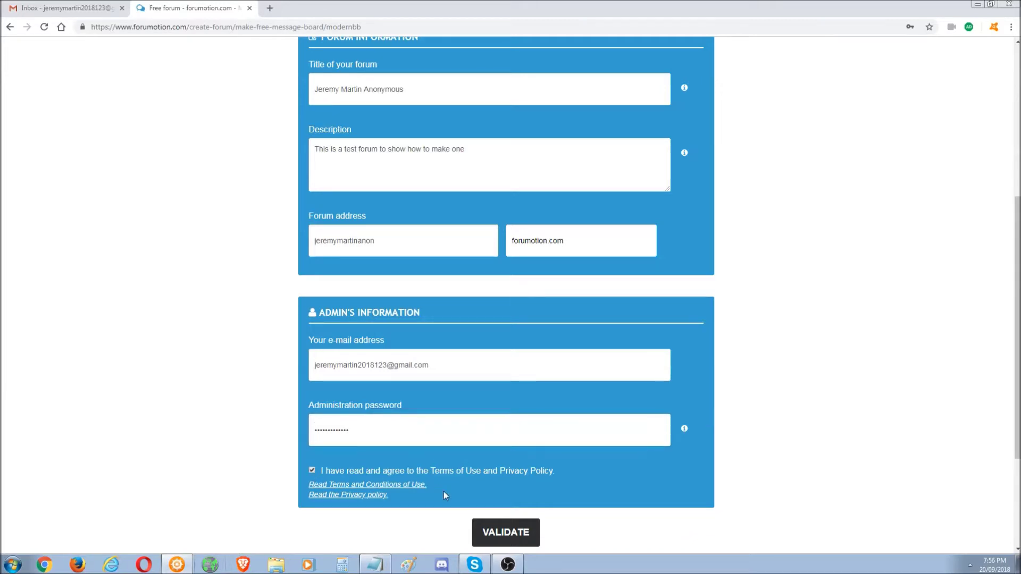
click(512, 540)
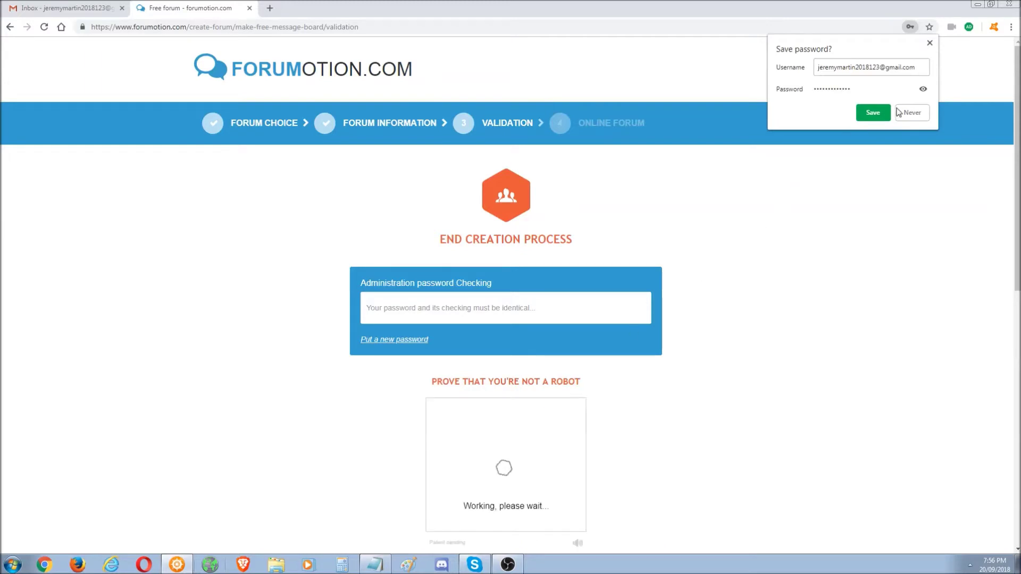
- Save the admin credentials in the browser, solve the rotation puzzle and submit the creation form
click(877, 120)
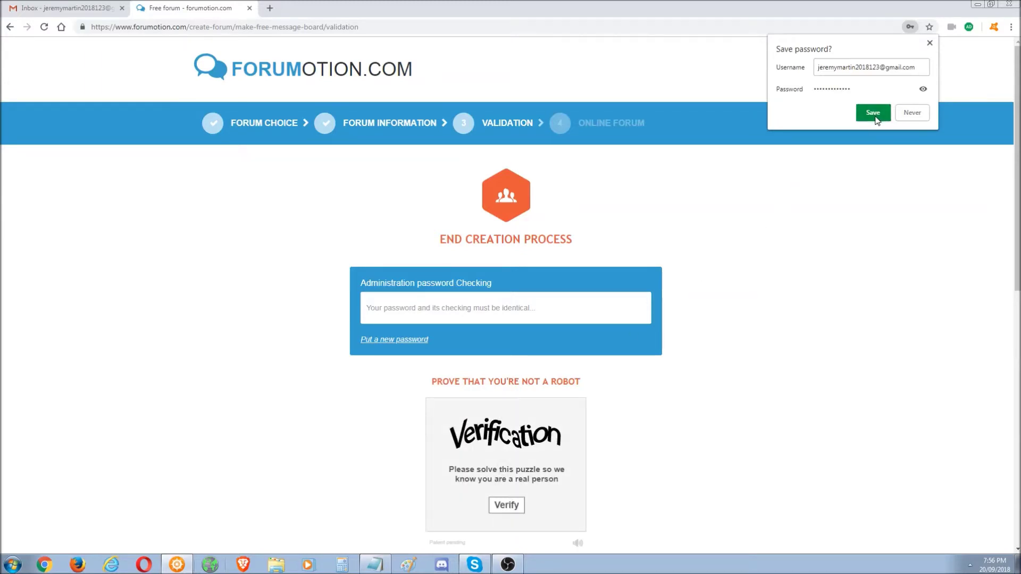
click(876, 120)
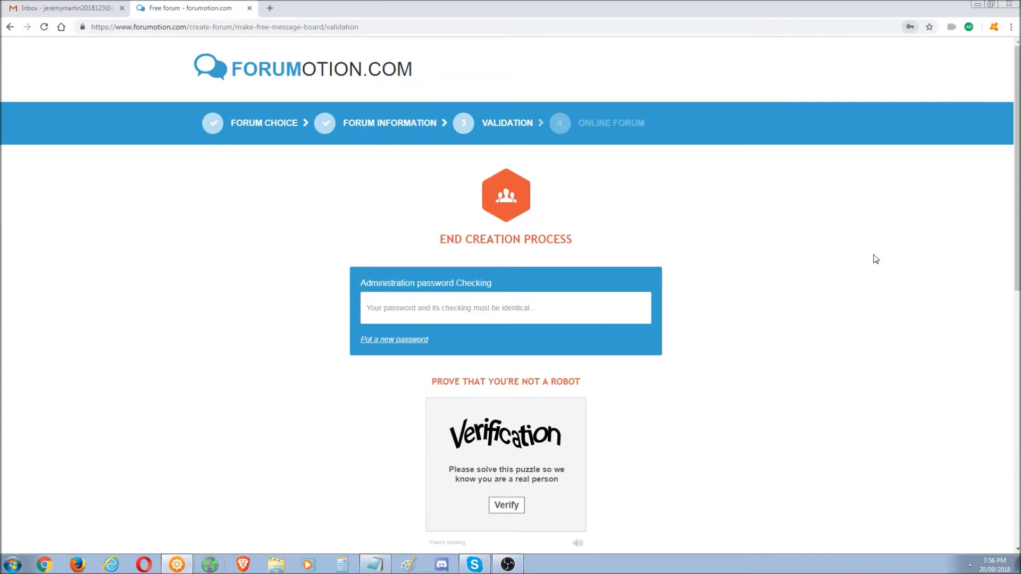
scroll(904, 239, down, 2)
click(513, 429)
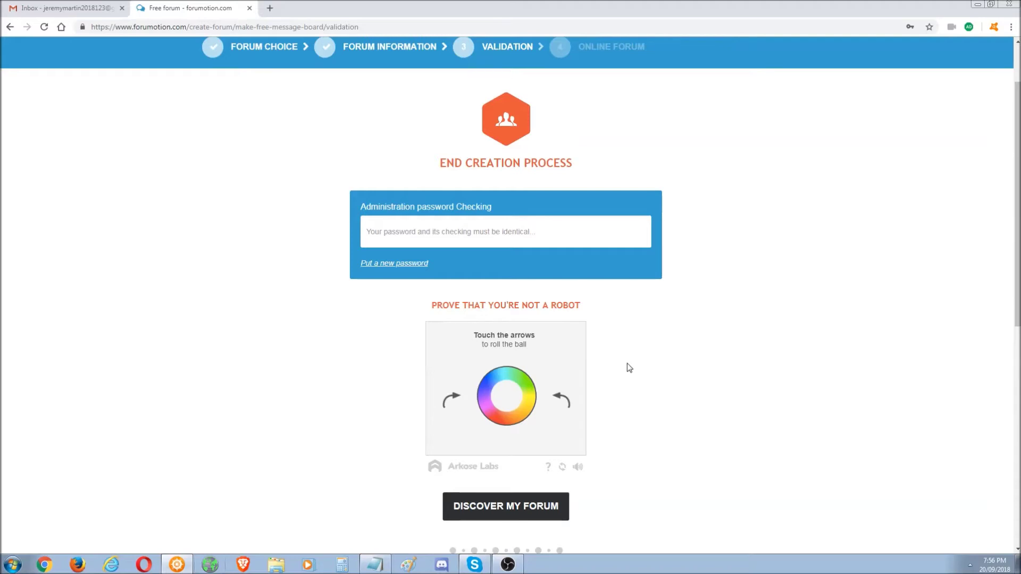
click(562, 400)
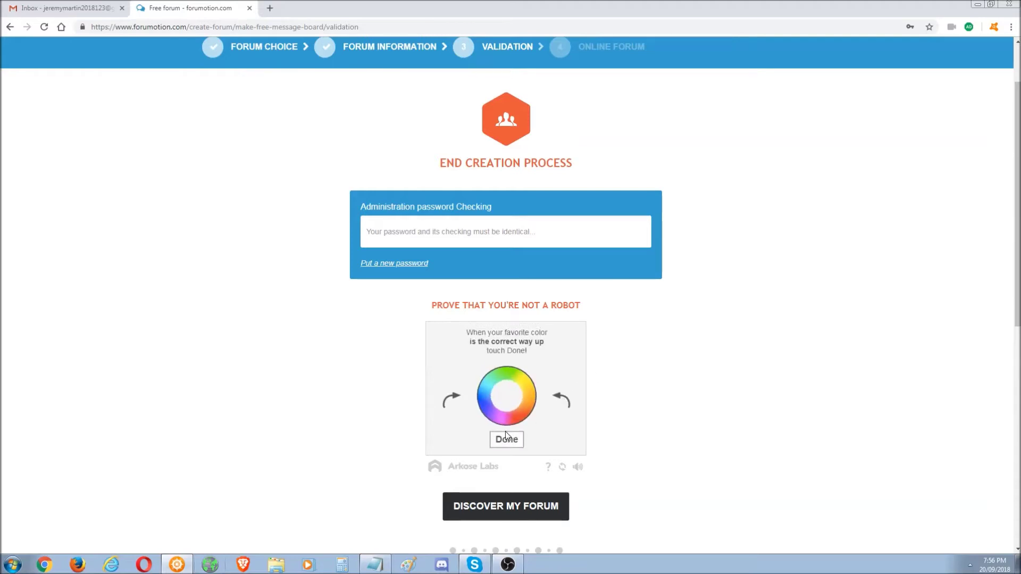
click(507, 439)
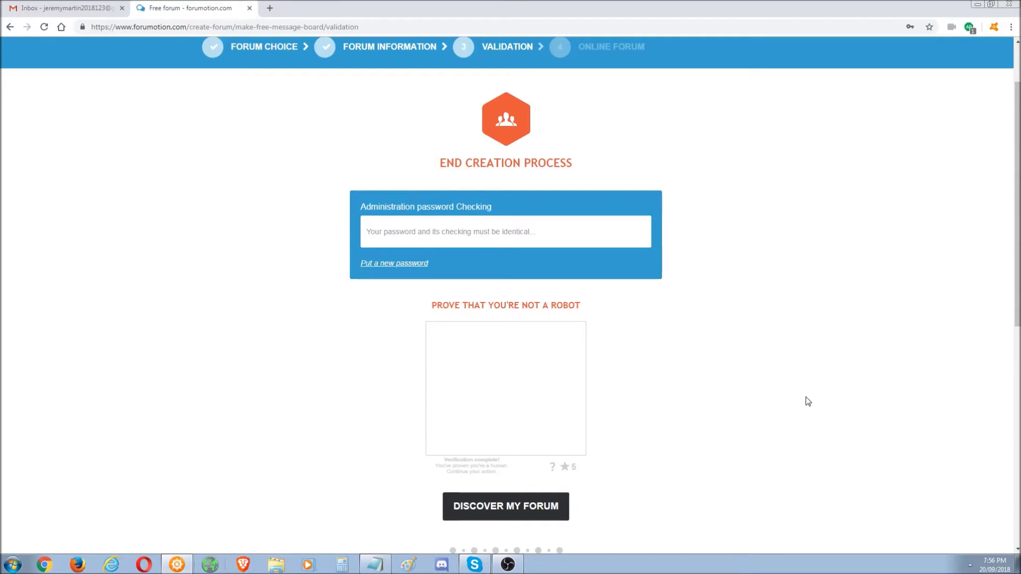
scroll(1017, 213, down, 2)
click(546, 383)
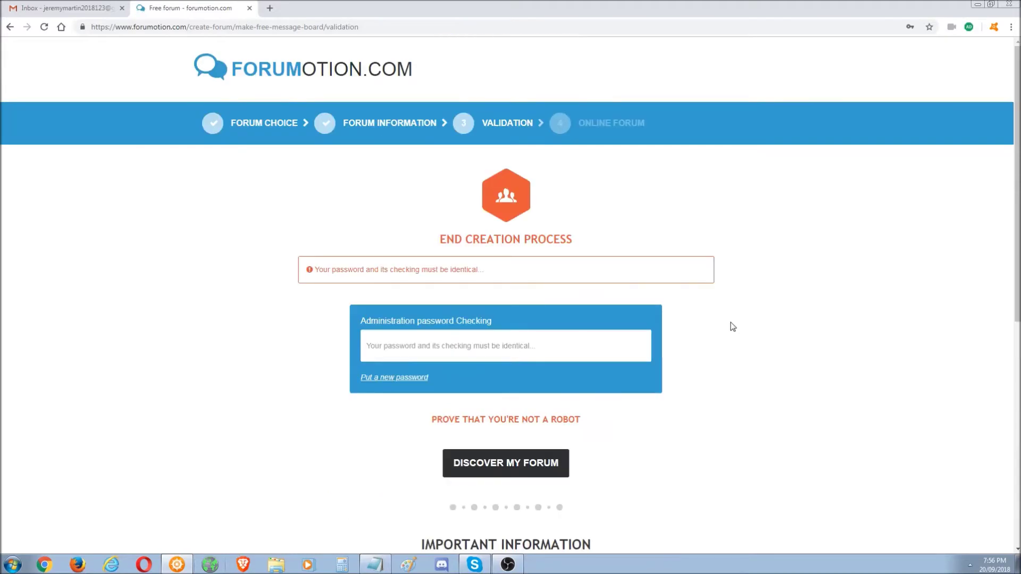
- Enter the password confirmation, pass the robot check again and complete the forum creation
click(473, 345)
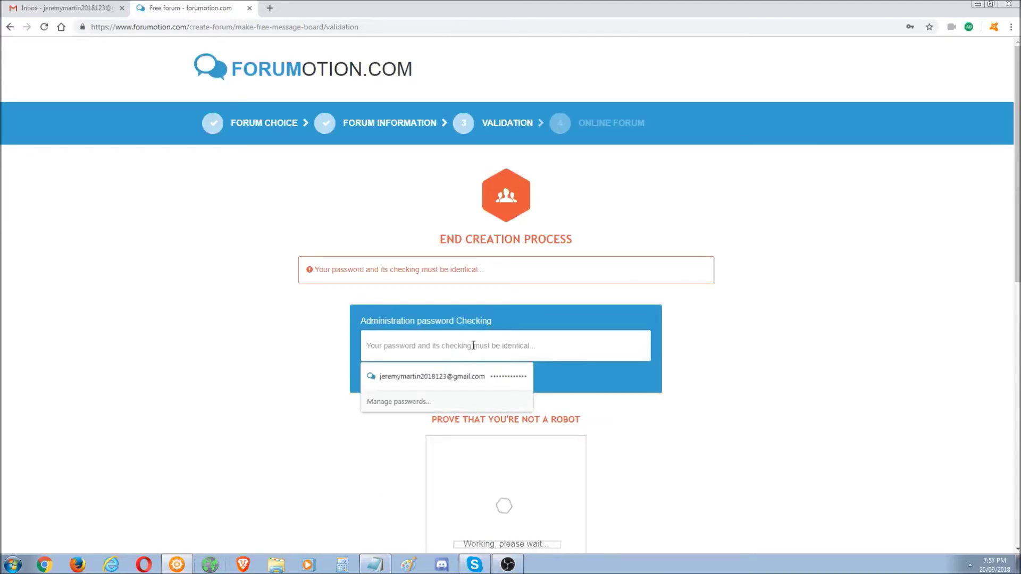
text(••)
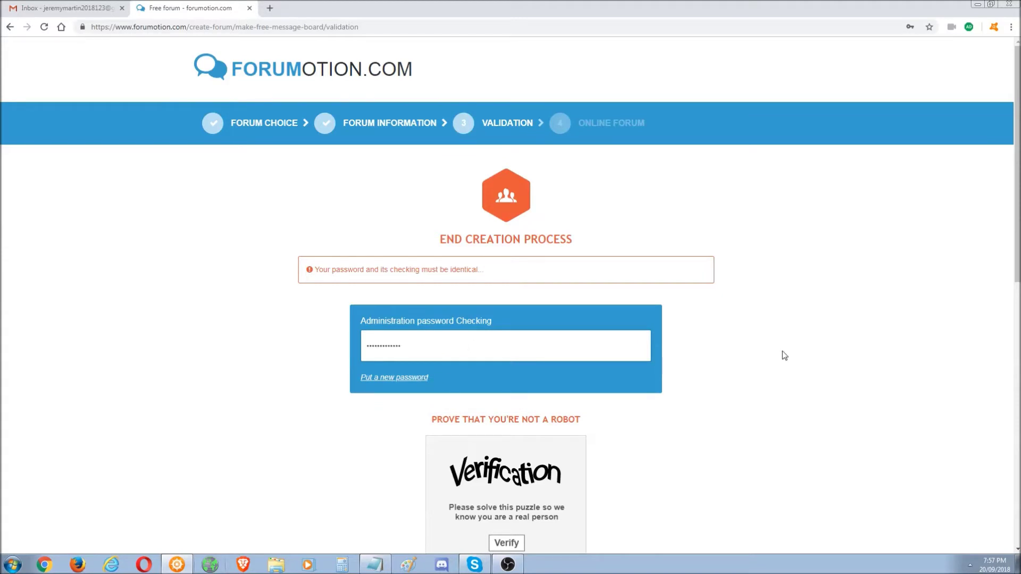
scroll(510, 295, down, 8)
scroll(572, 341, up, 2)
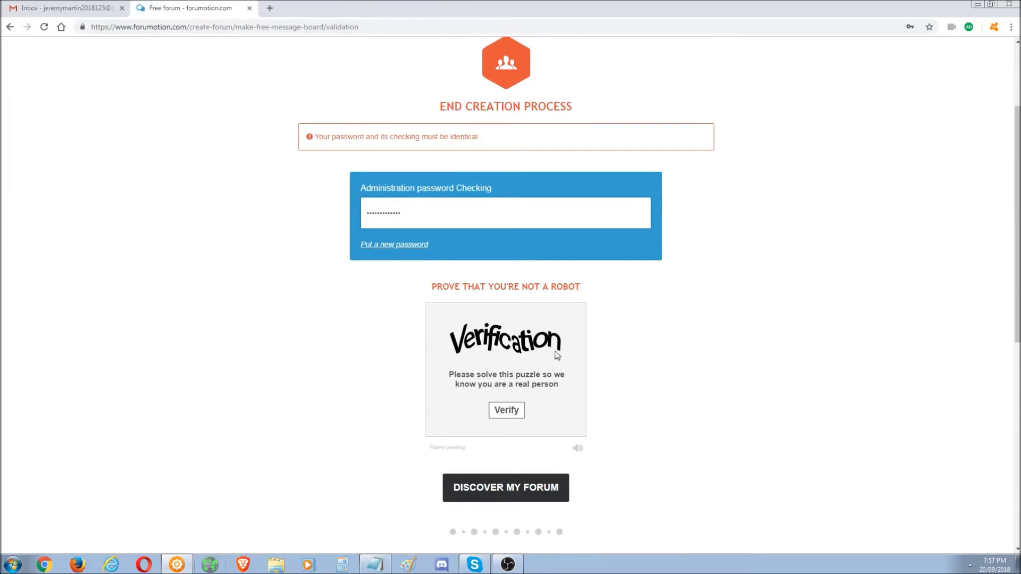
click(502, 407)
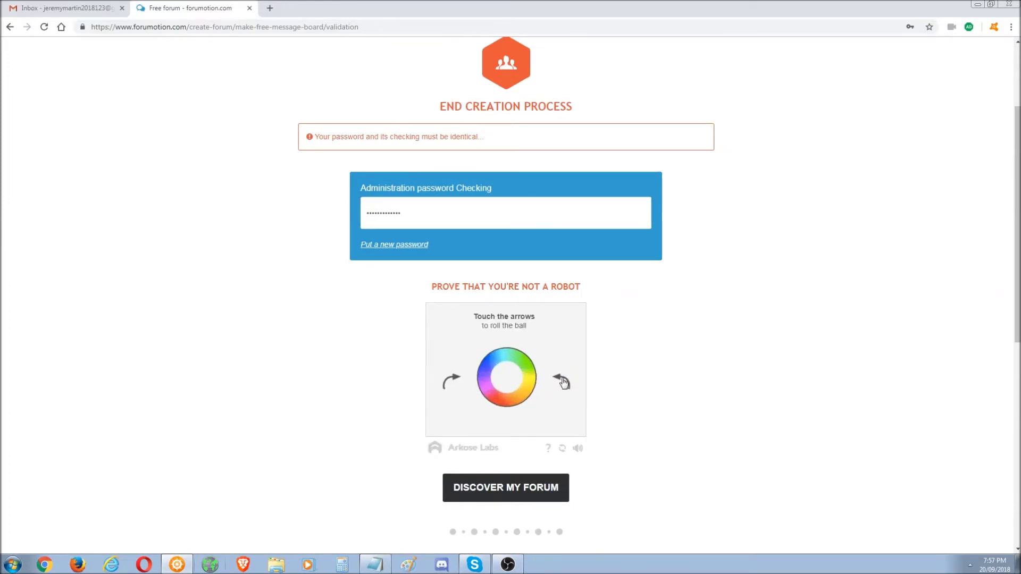
click(564, 381)
click(506, 421)
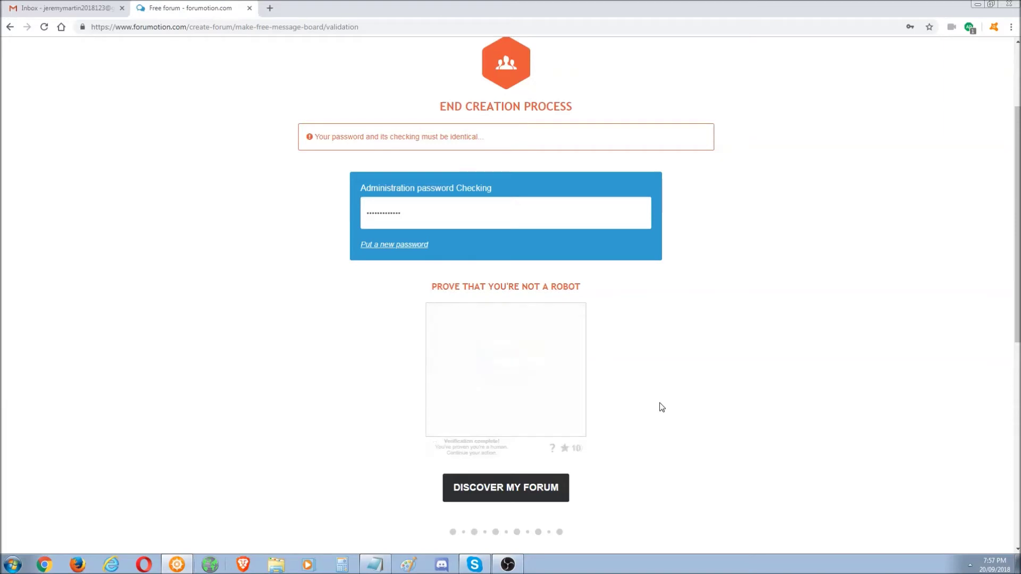
click(508, 494)
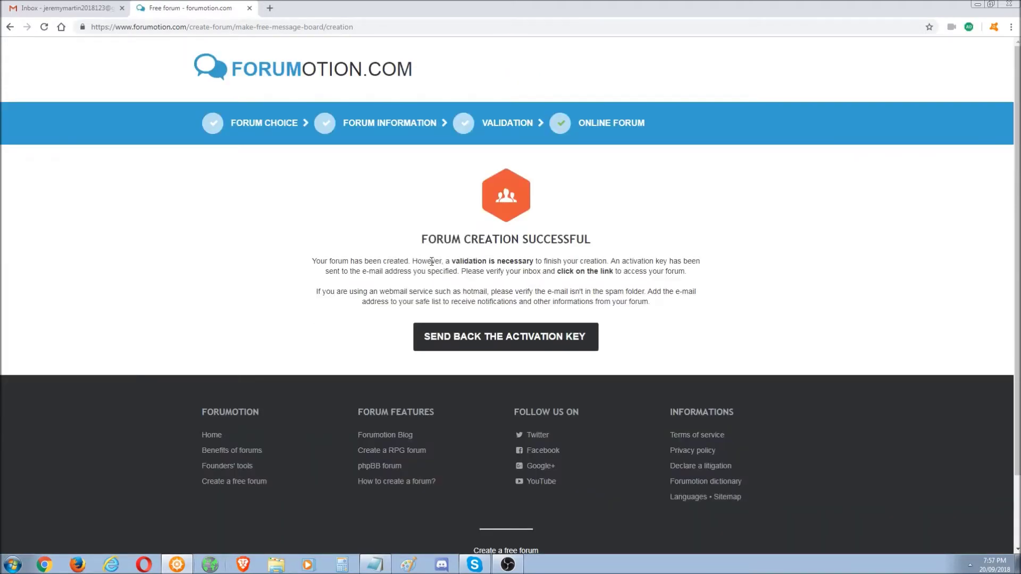
- Read the Forum Creation Successful heading and its validation note, then go to the Gmail inbox
drag(423, 238, 615, 239)
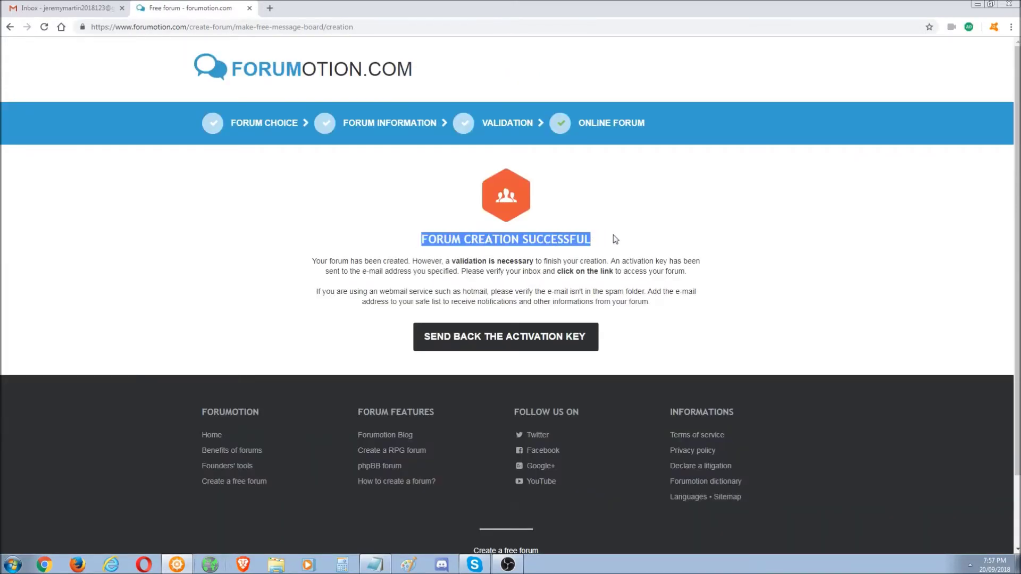
click(549, 240)
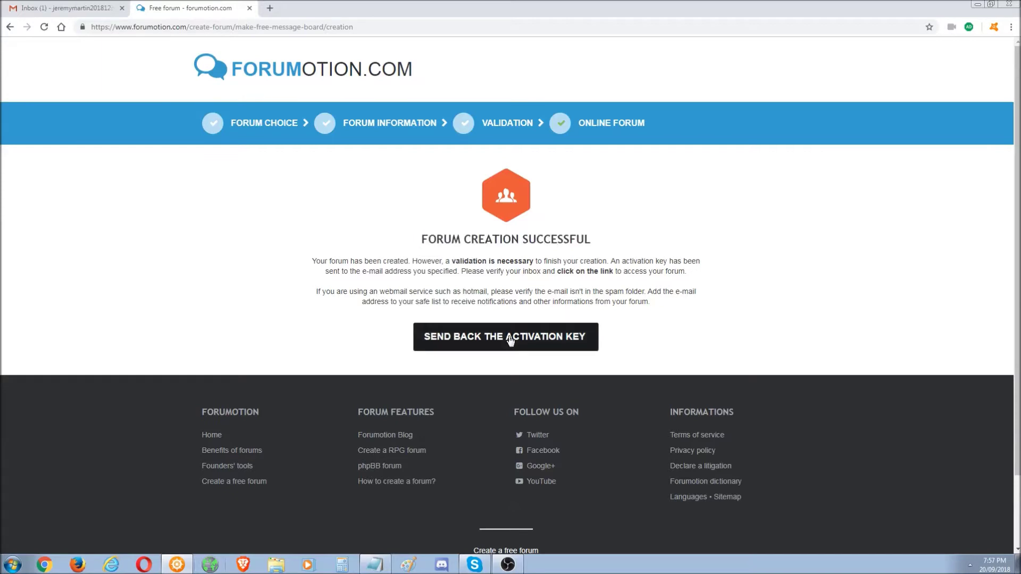
drag(312, 260, 615, 258)
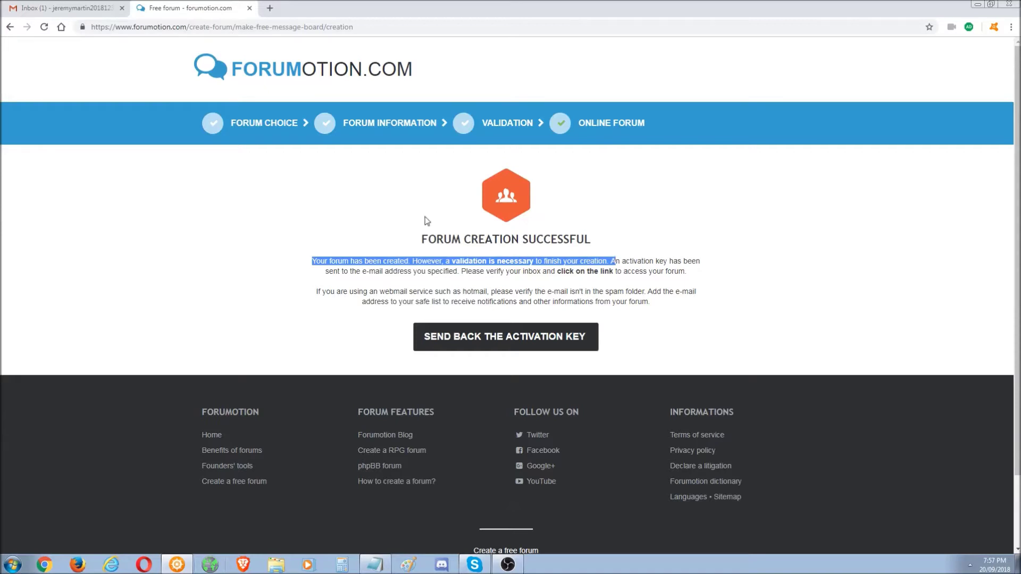
click(84, 11)
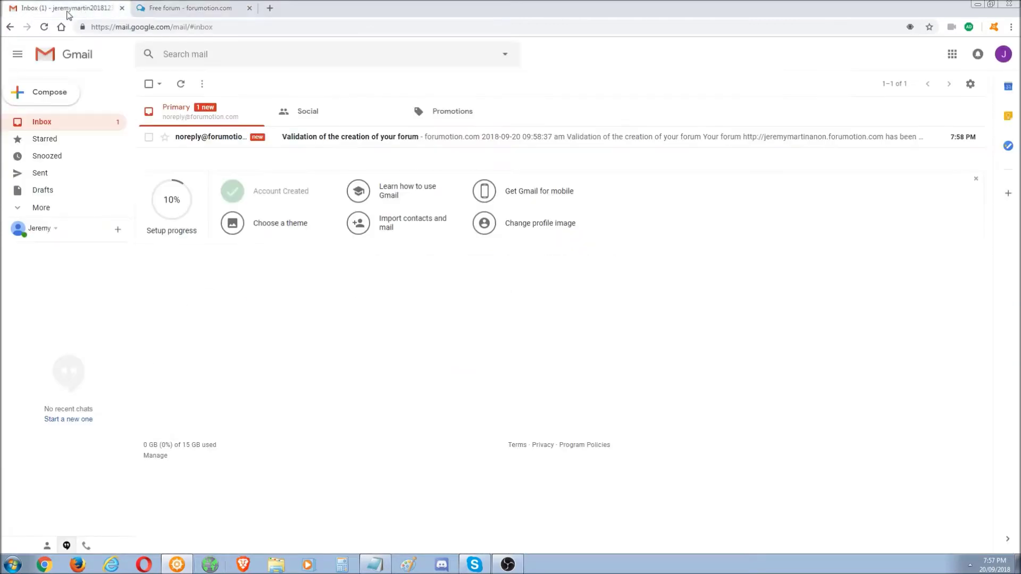
- Open the Forumotion validation e-mail and follow its forum activation link
click(214, 137)
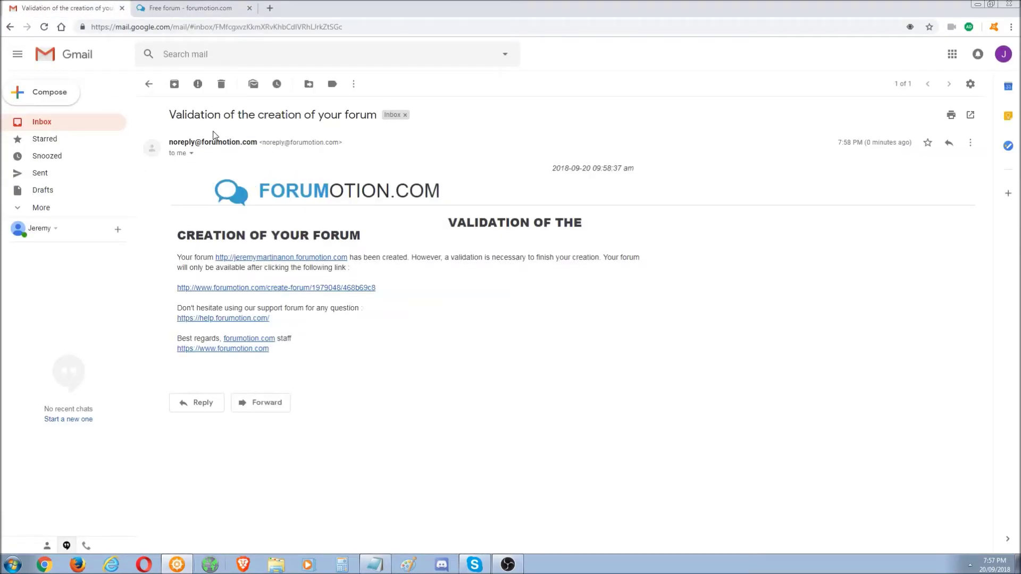
triple_click(281, 269)
click(460, 303)
click(346, 289)
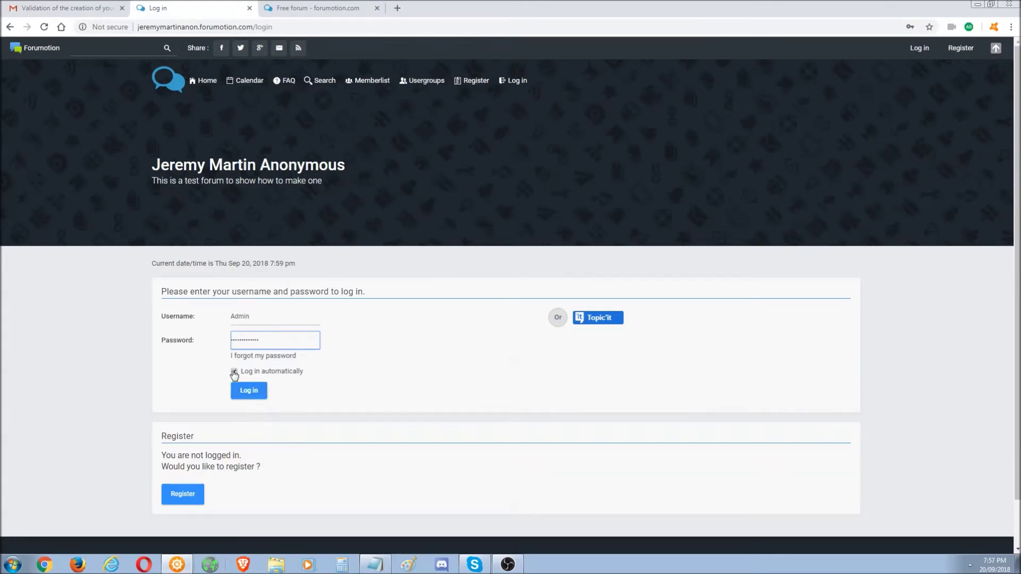
- Log in as administrator, save the forum login in Chrome, and select the forum's web address
click(250, 393)
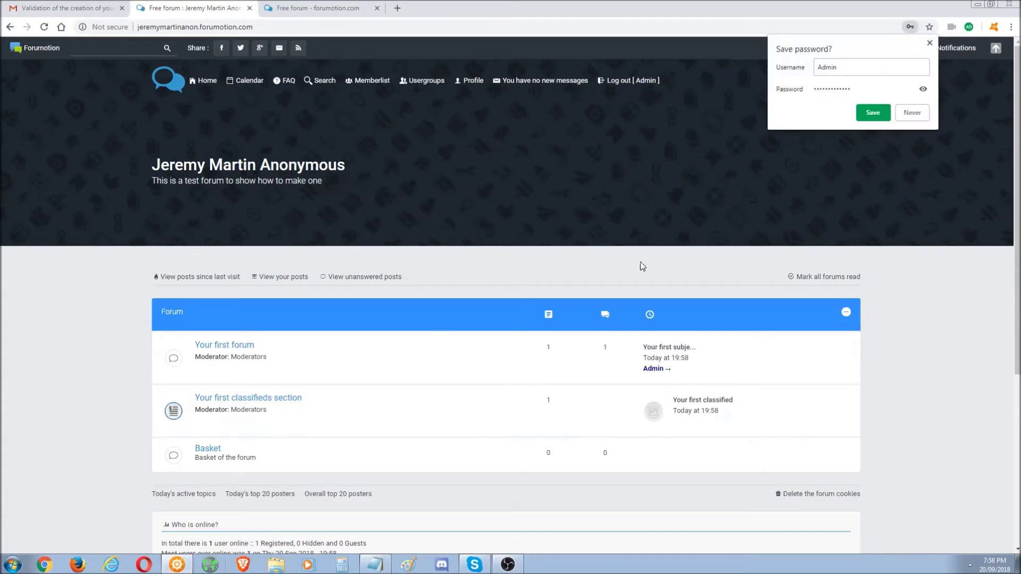
click(875, 113)
scroll(875, 112, down, 1)
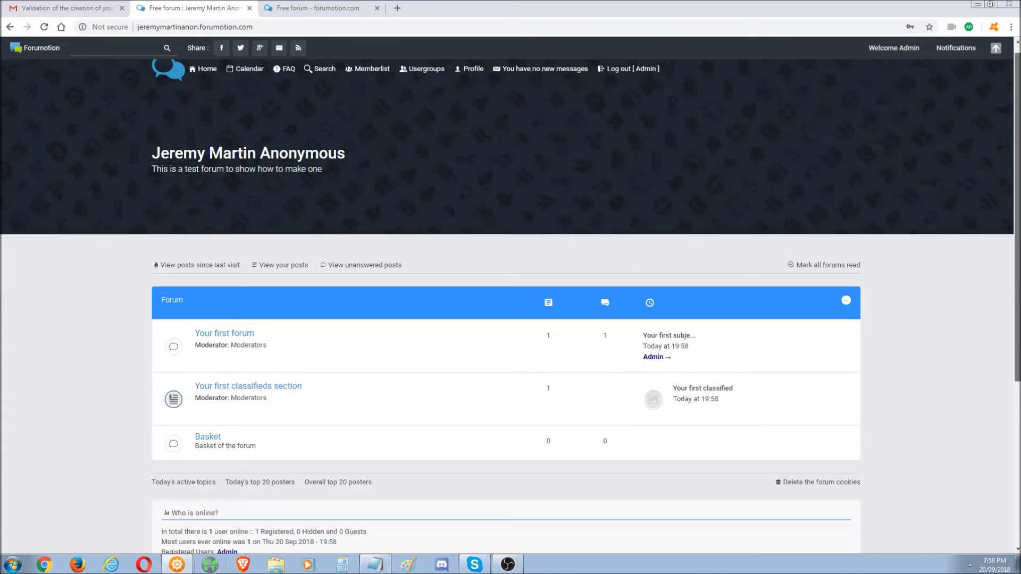
scroll(625, 298, down, 2)
scroll(625, 299, up, 2)
double_click(620, 6)
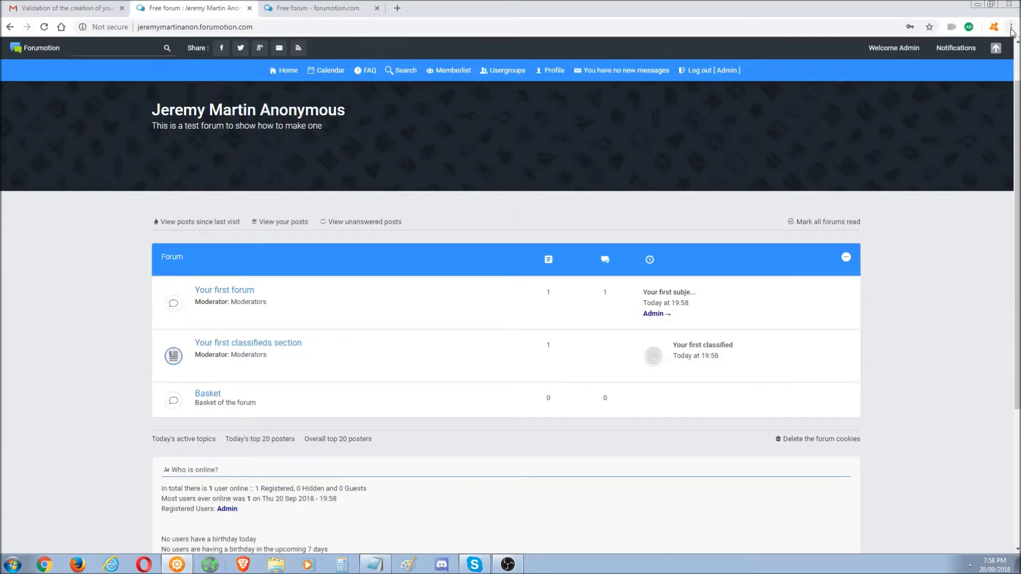
click(1010, 27)
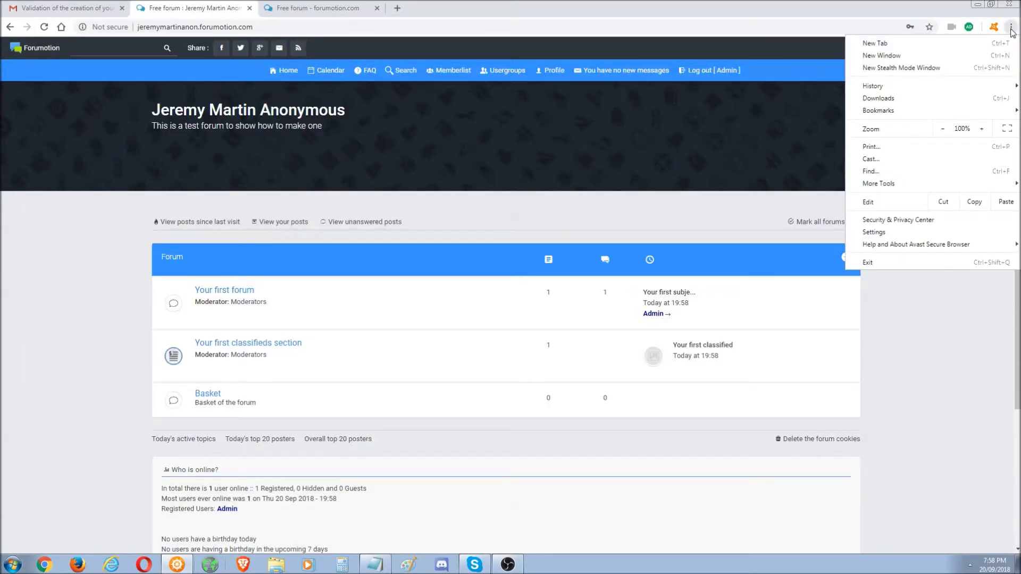
click(1010, 28)
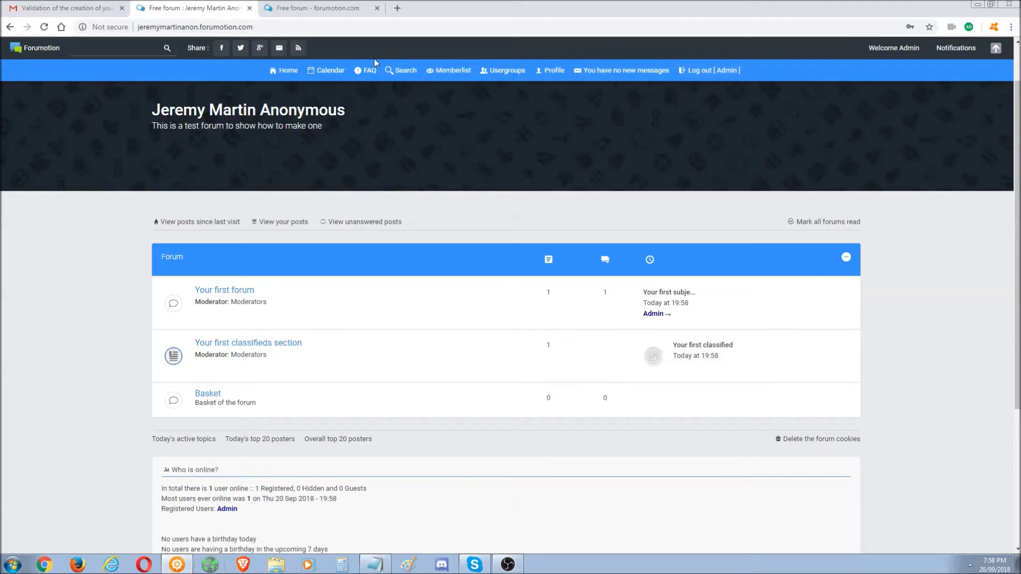
click(178, 26)
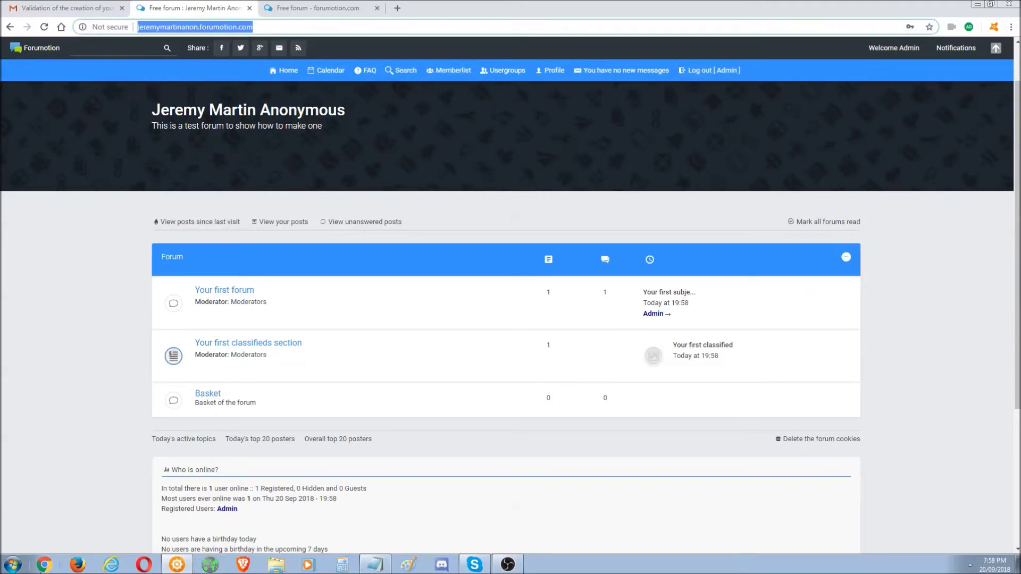
key(ctrl+c)
click(44, 564)
key(ctrl+v)
key(Return)
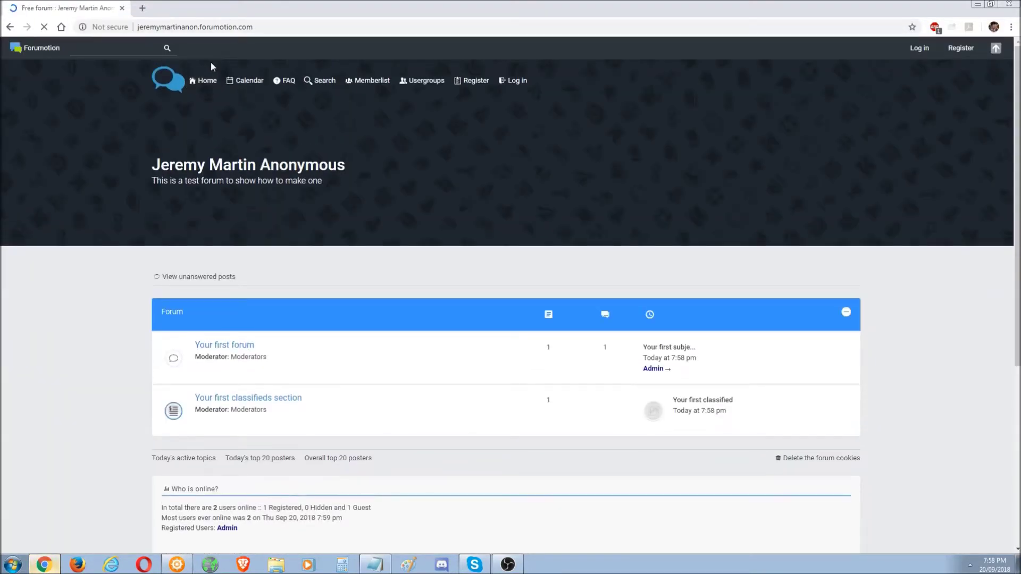
drag(1017, 161, 1018, 199)
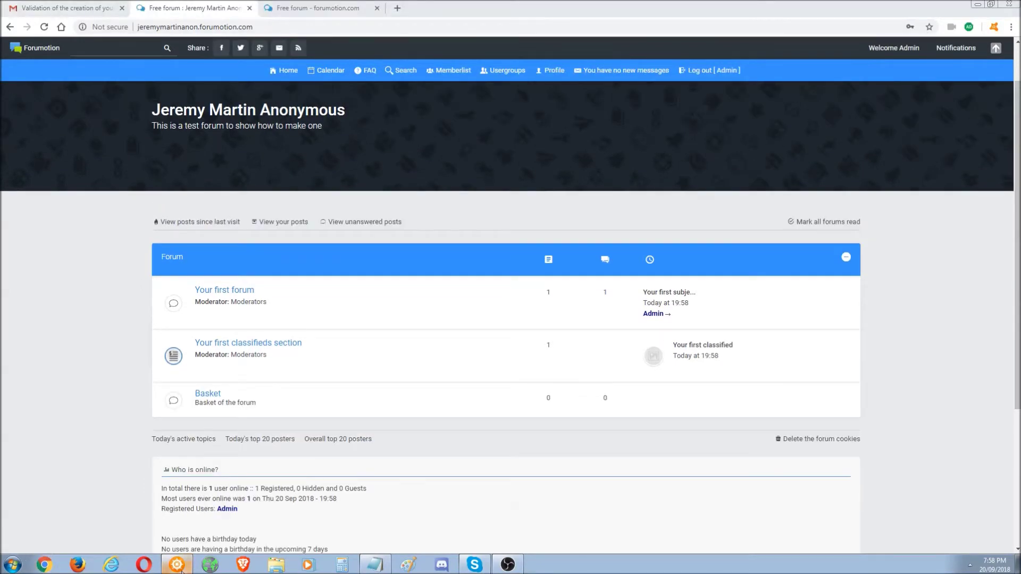
key(ctrl+l)
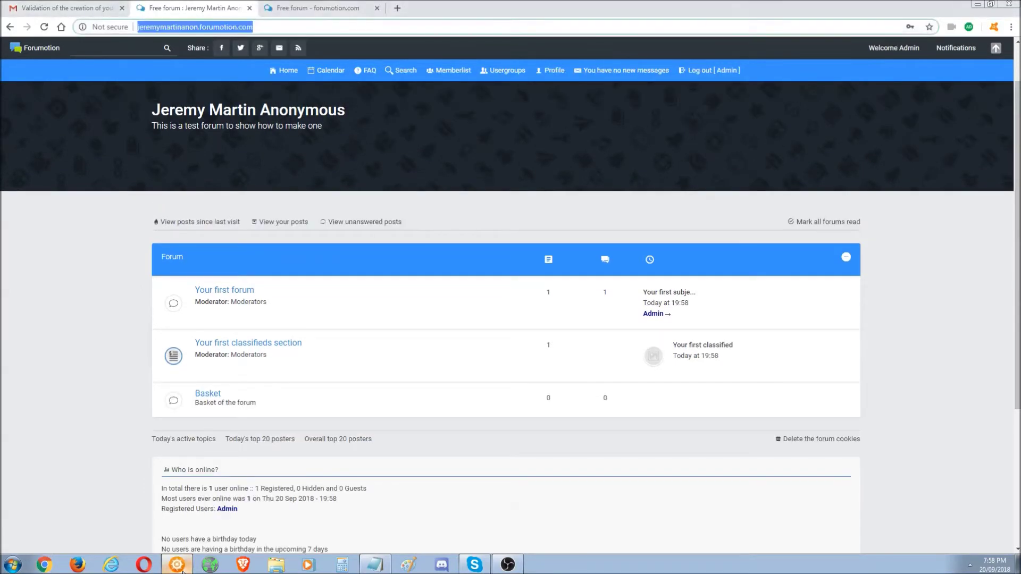
- Browse 'Your first forum' and its 'Your first subject' topic, then return to the forum index
click(241, 291)
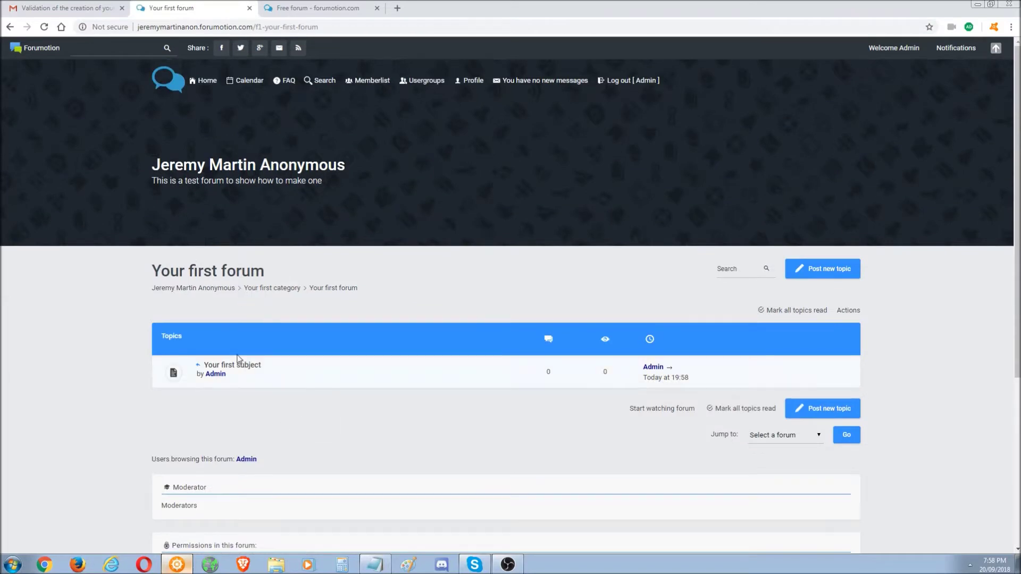
click(234, 365)
drag(170, 407, 183, 501)
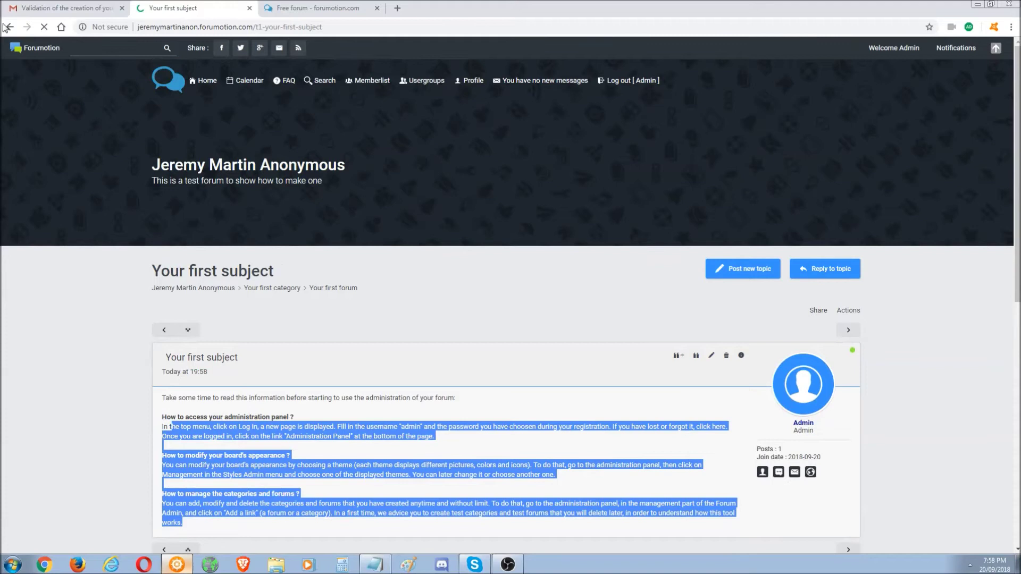
click(9, 28)
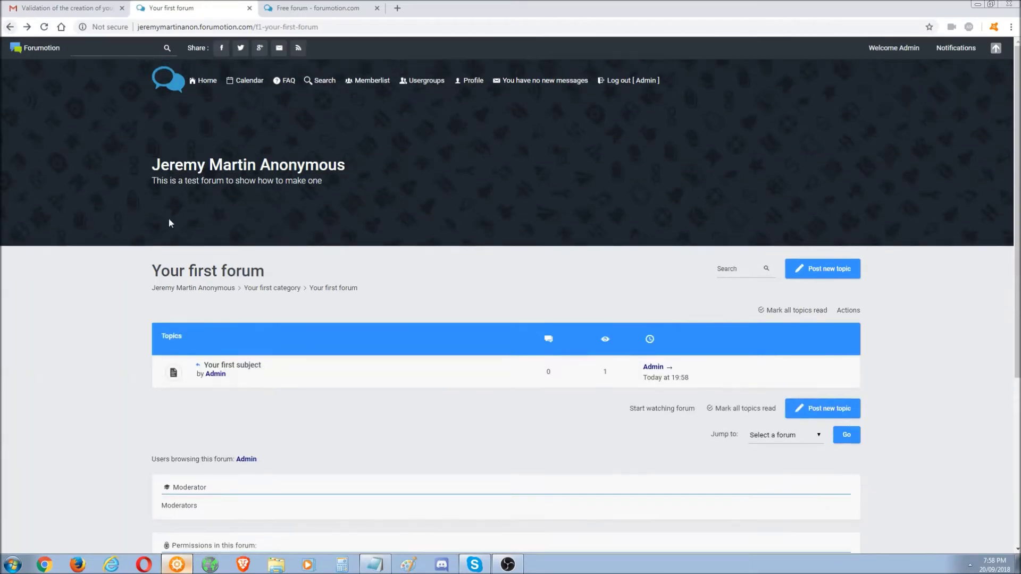
click(205, 80)
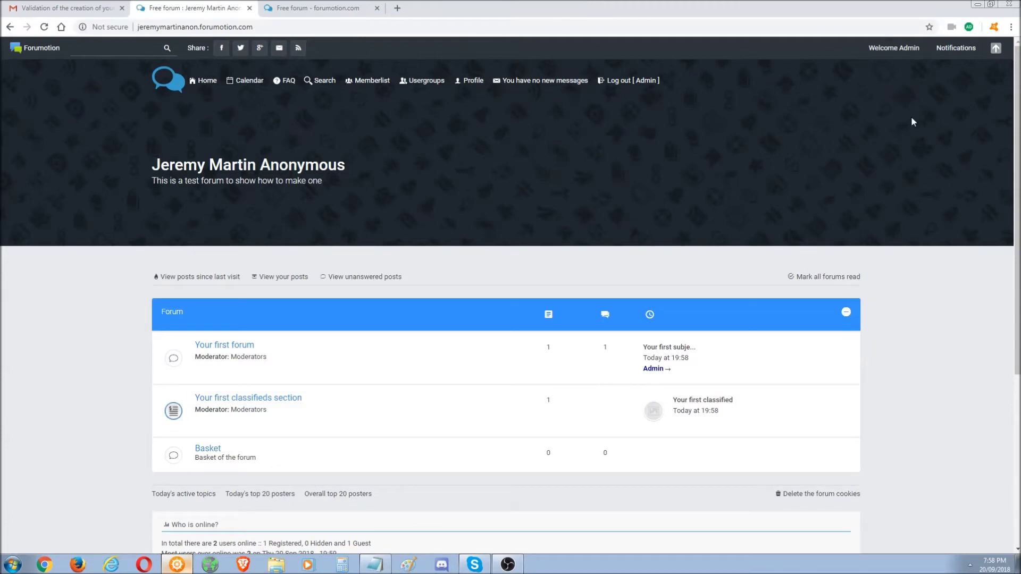
- Scroll through the forum index and go back to the Windows desktop
scroll(913, 122, down, 2)
scroll(985, 369, up, 2)
scroll(510, 319, down, 5)
scroll(511, 319, up, 5)
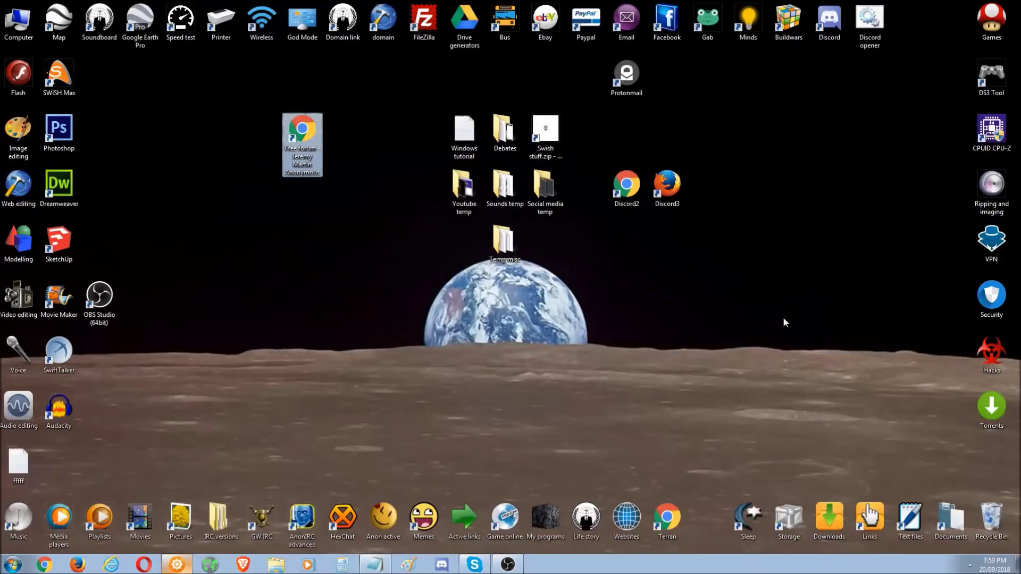
click(801, 299)
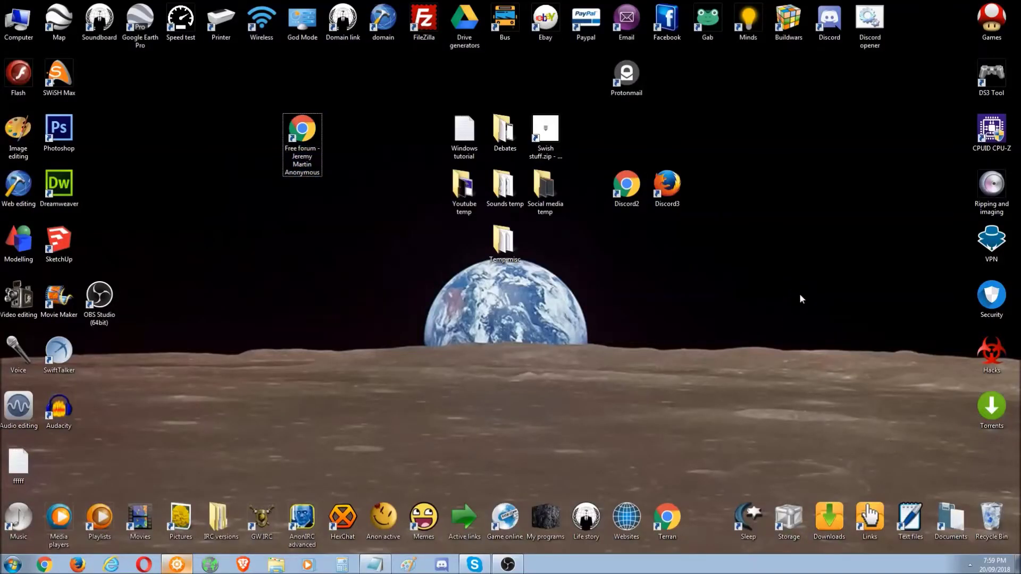
- Open the Buildwars site from its desktop shortcut, allow Flash, and enter Guild Wars 1
double_click(788, 19)
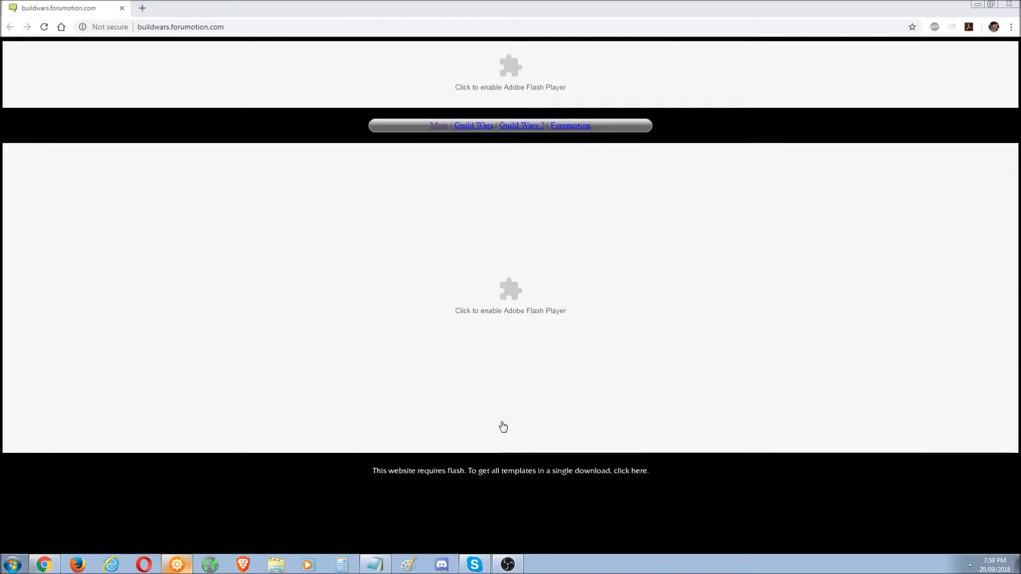
click(490, 346)
click(181, 86)
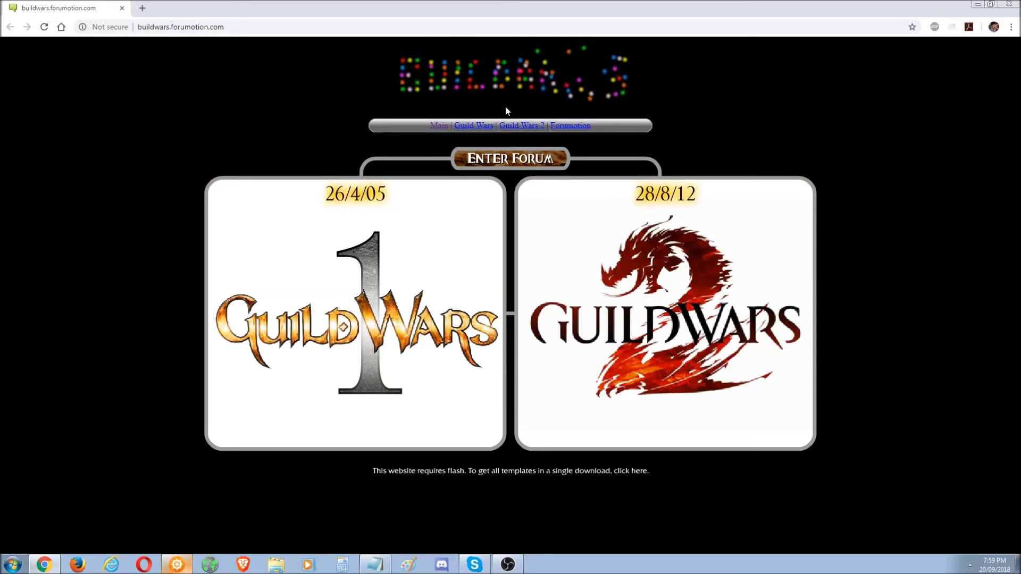
click(400, 332)
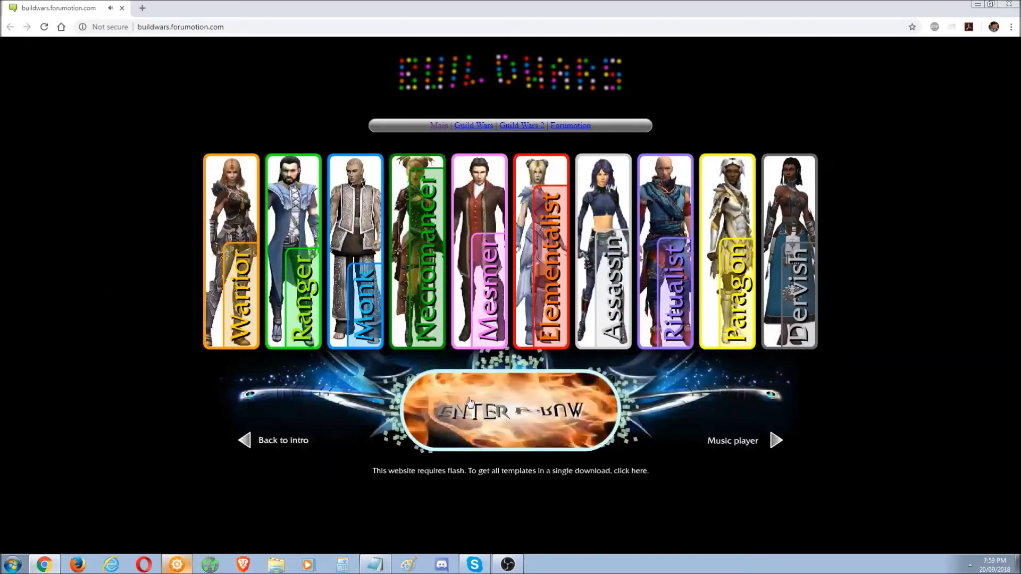
- View the Necromancer, Ritualist, Dervish and Warrior build lists
click(405, 250)
click(670, 271)
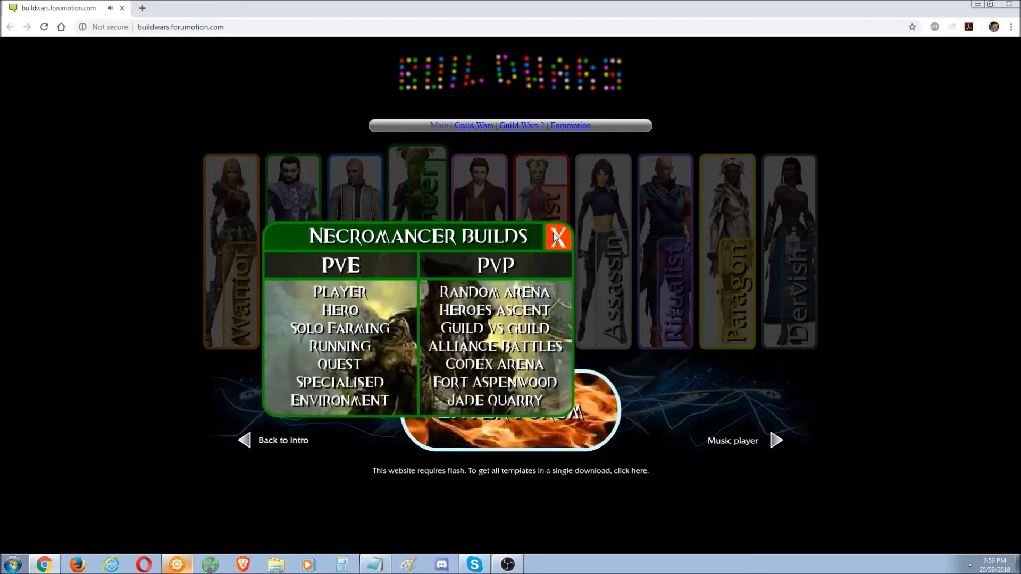
click(648, 218)
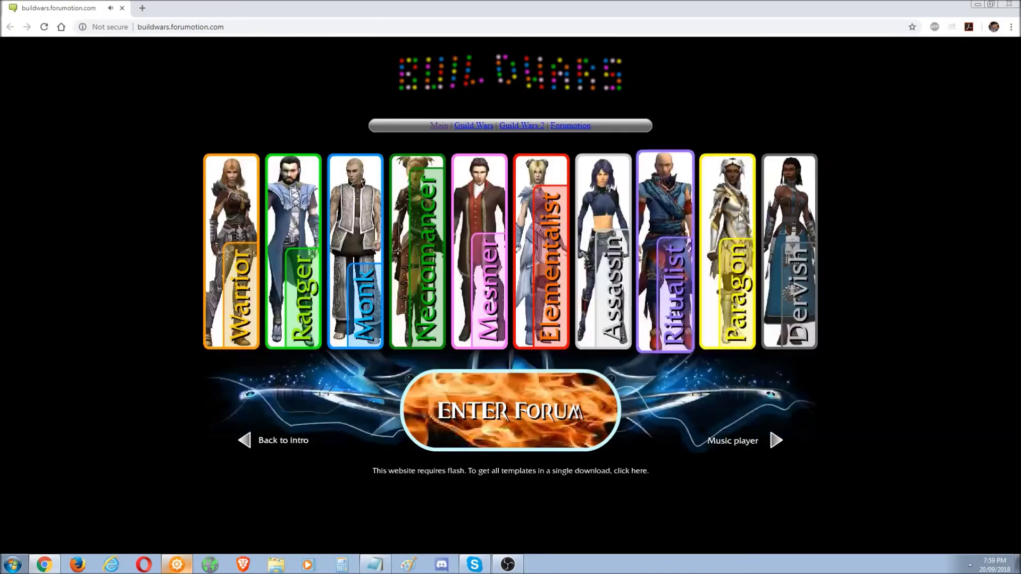
click(782, 284)
click(649, 218)
click(232, 255)
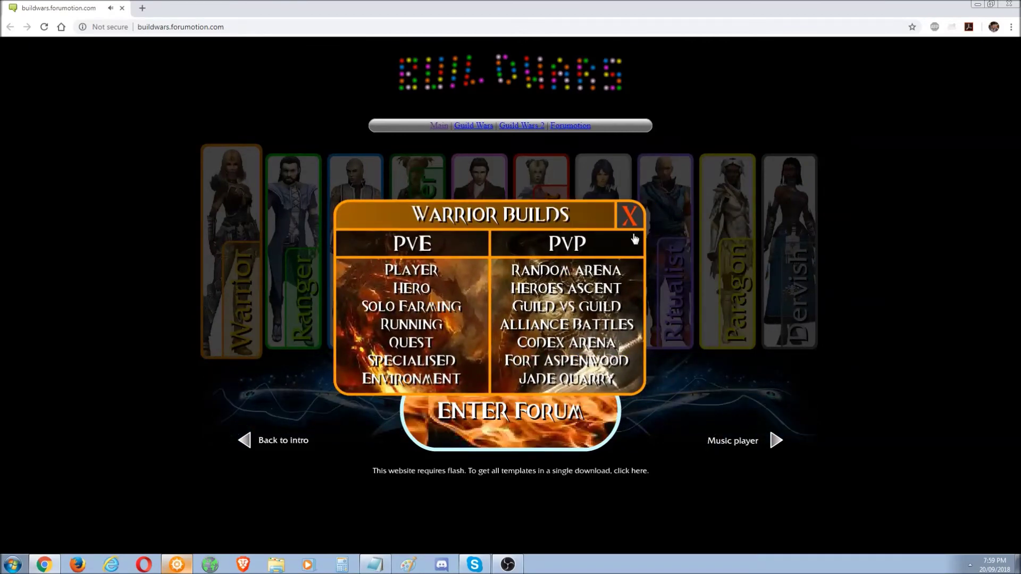
click(654, 219)
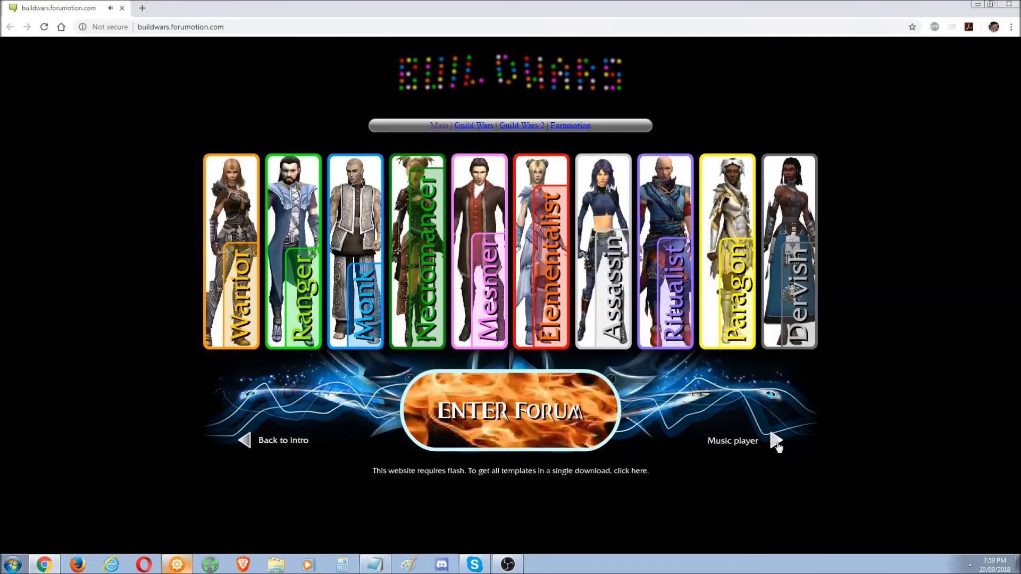
- Try the music player and Guild Wars 2 section, then open the Guild Wars 1 forum
click(776, 442)
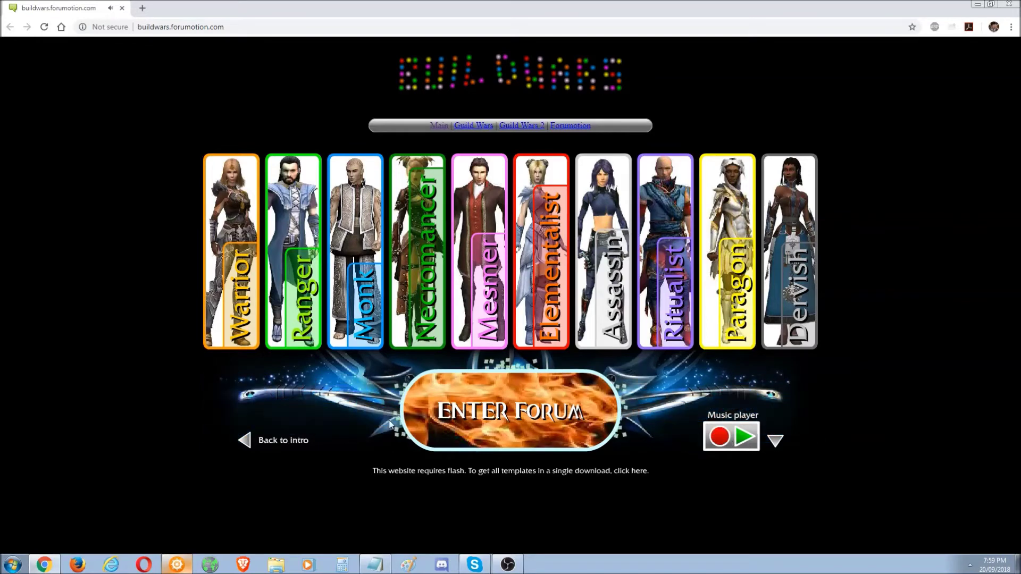
click(511, 412)
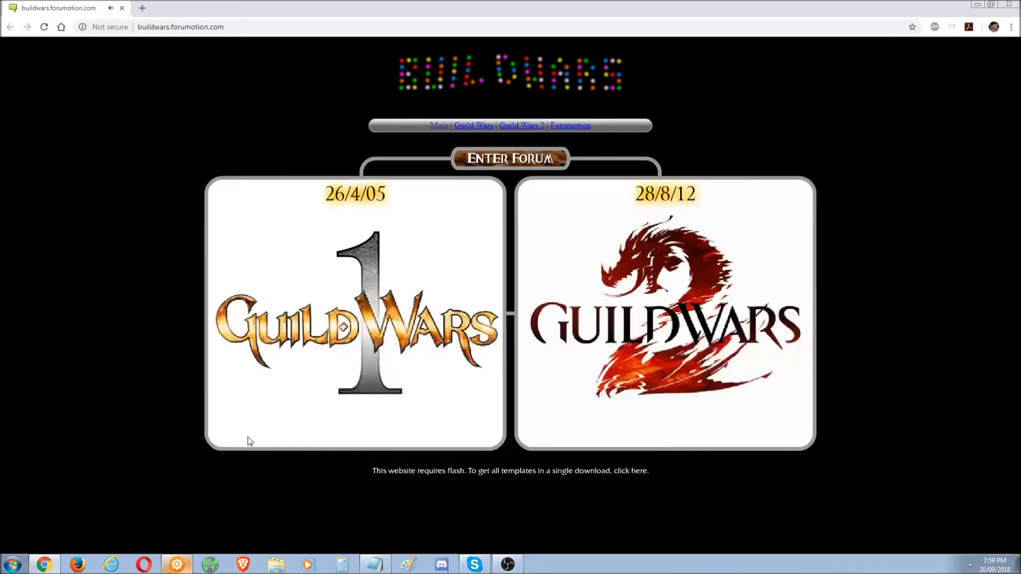
click(688, 321)
click(510, 415)
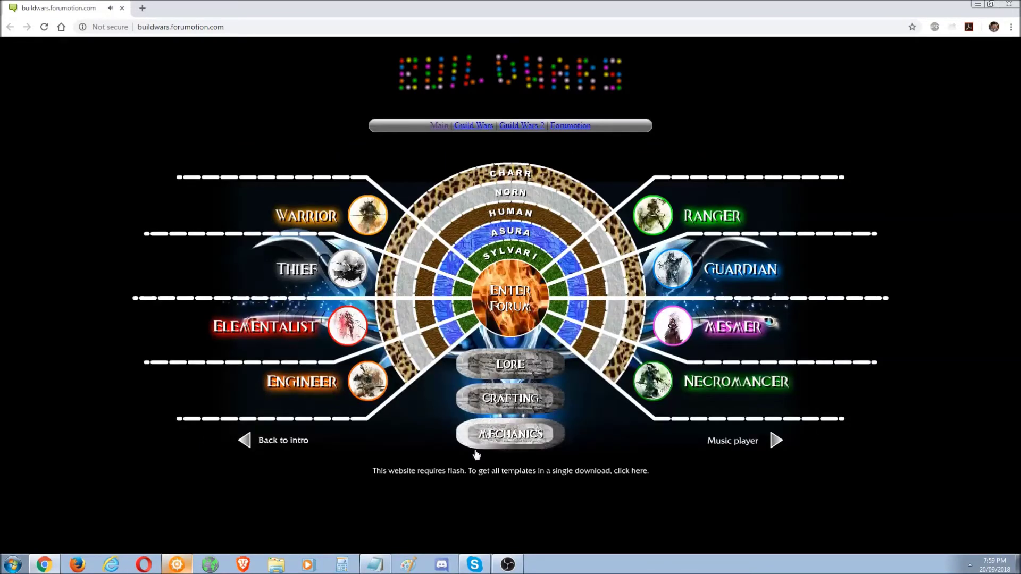
click(244, 440)
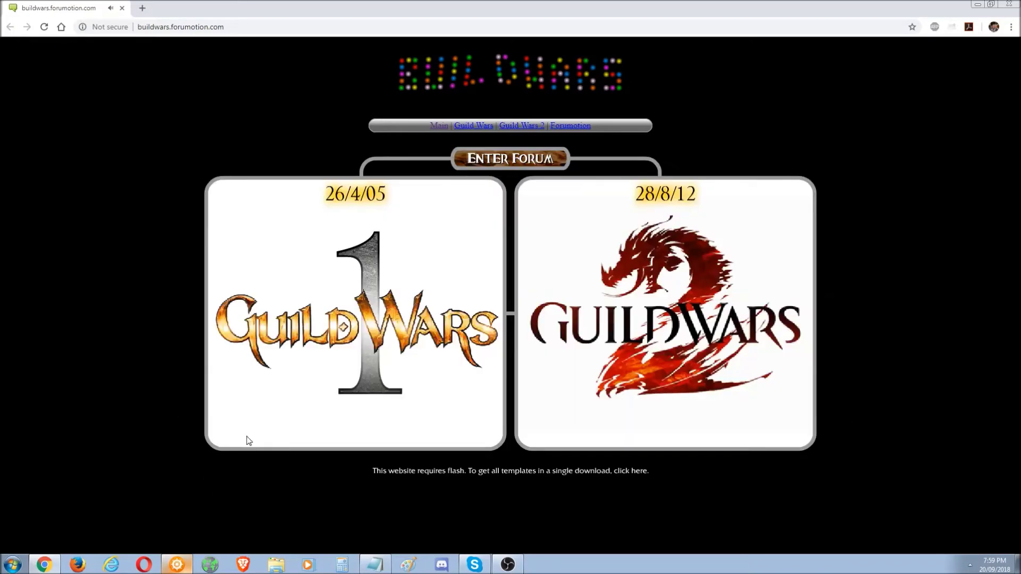
click(487, 186)
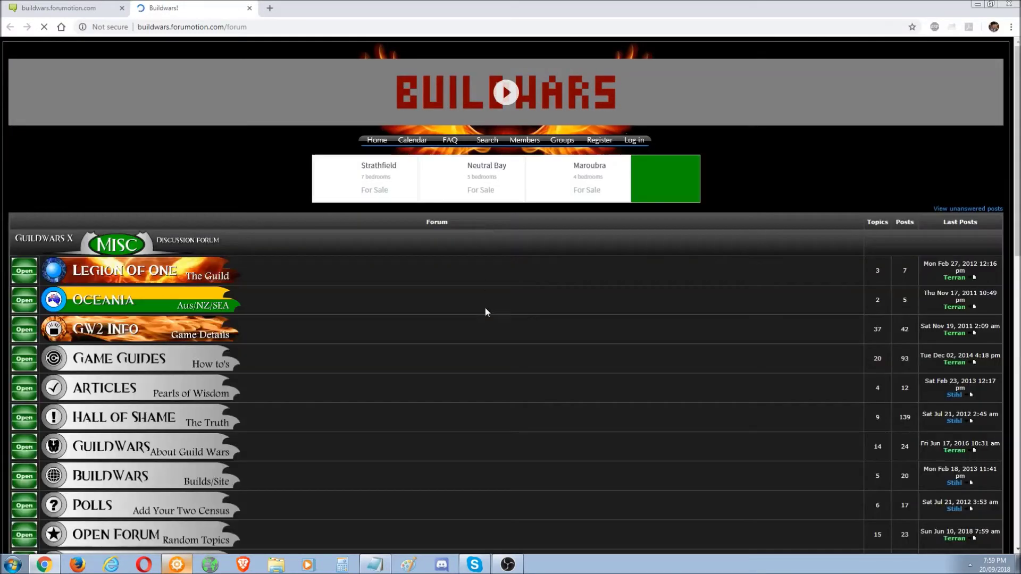
click(506, 93)
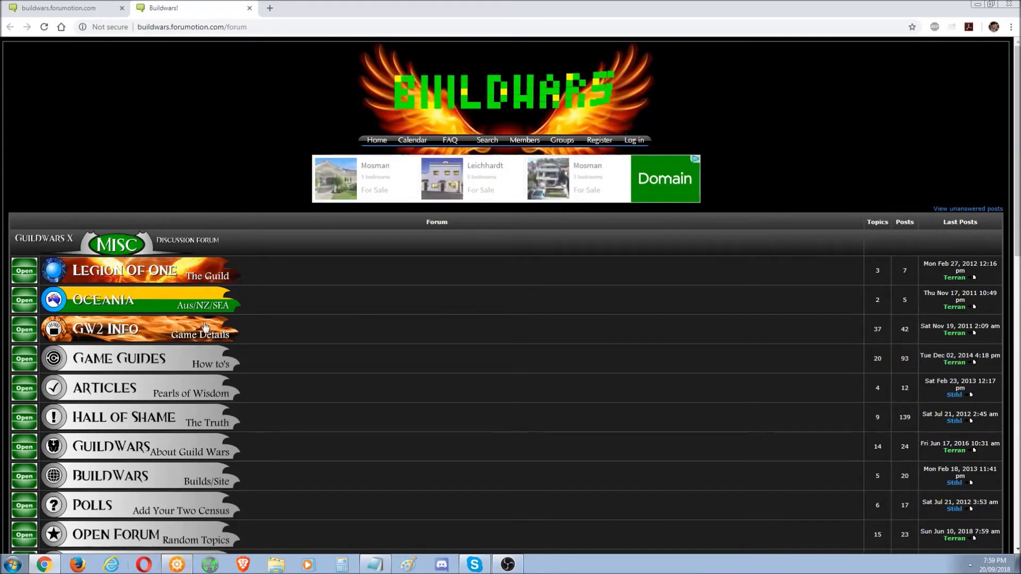
scroll(448, 521, down, 6)
scroll(1011, 520, down, 7)
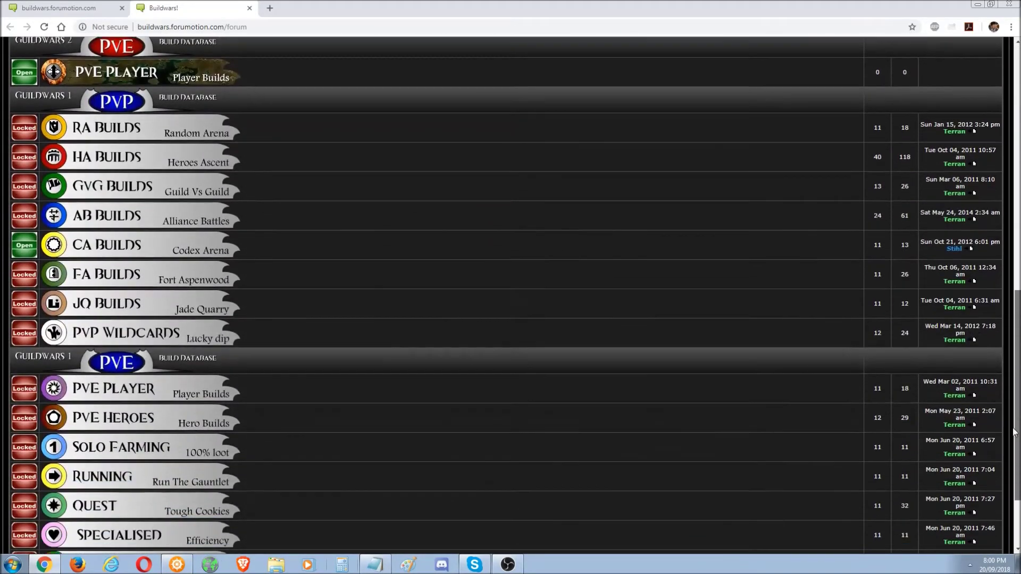
scroll(1012, 508, up, 12)
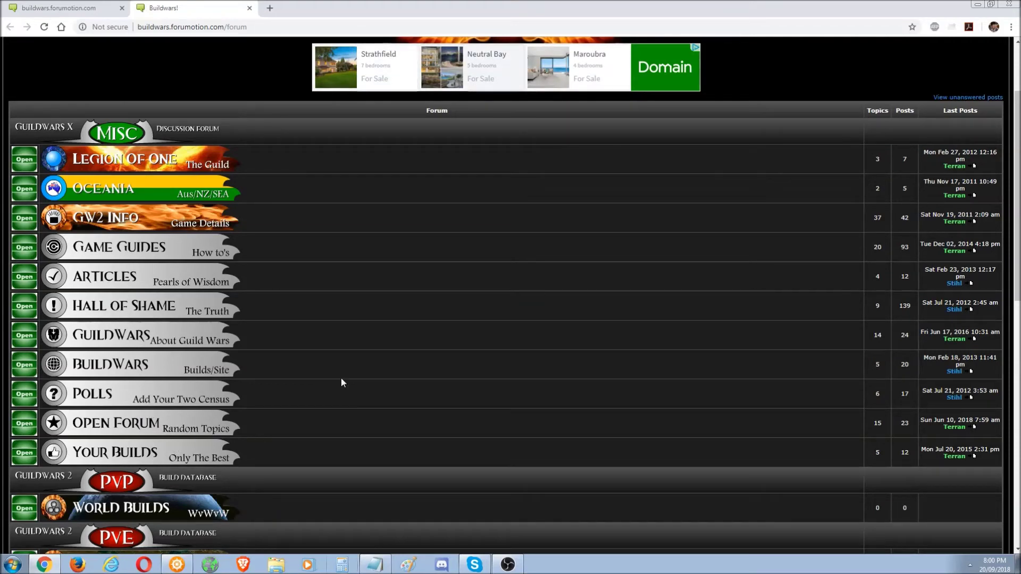
right_click(628, 285)
click(413, 288)
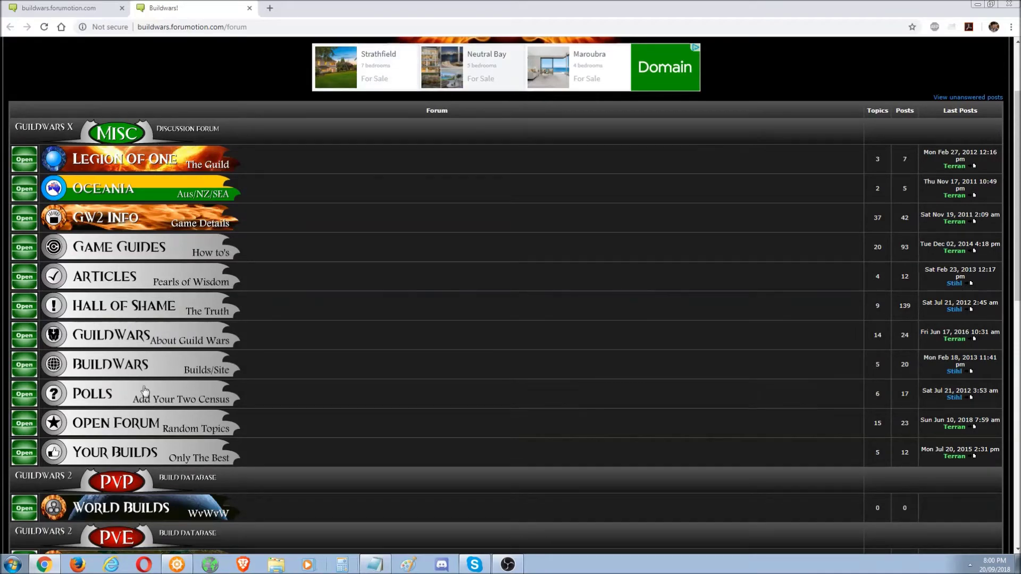
scroll(319, 279, up, 1)
mouse_move(1016, 175)
mouse_down()
mouse_move(1016, 444)
mouse_move(1016, 160)
mouse_up()
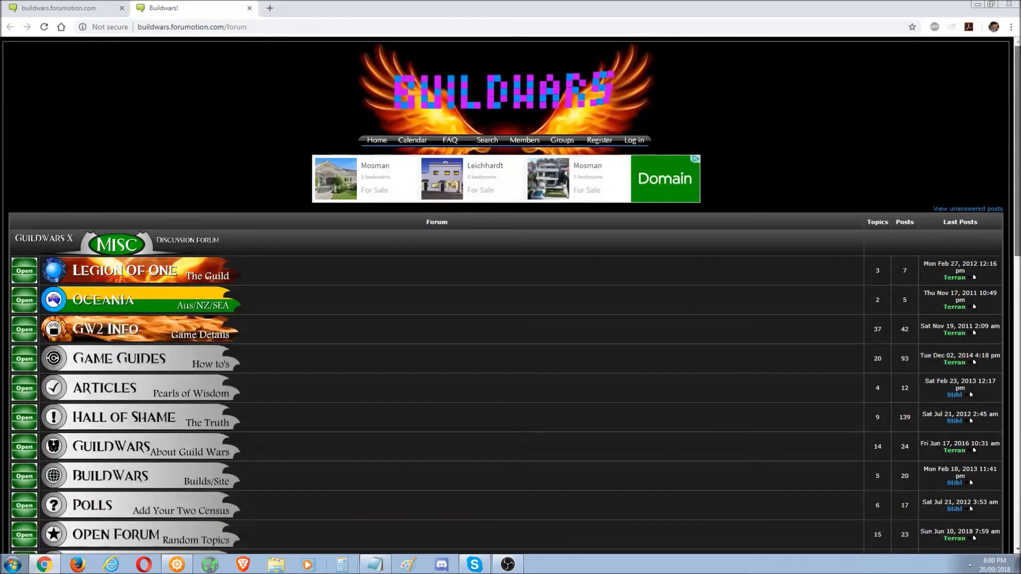
- Log in with the saved account and open the forum's Administration Panel
click(641, 140)
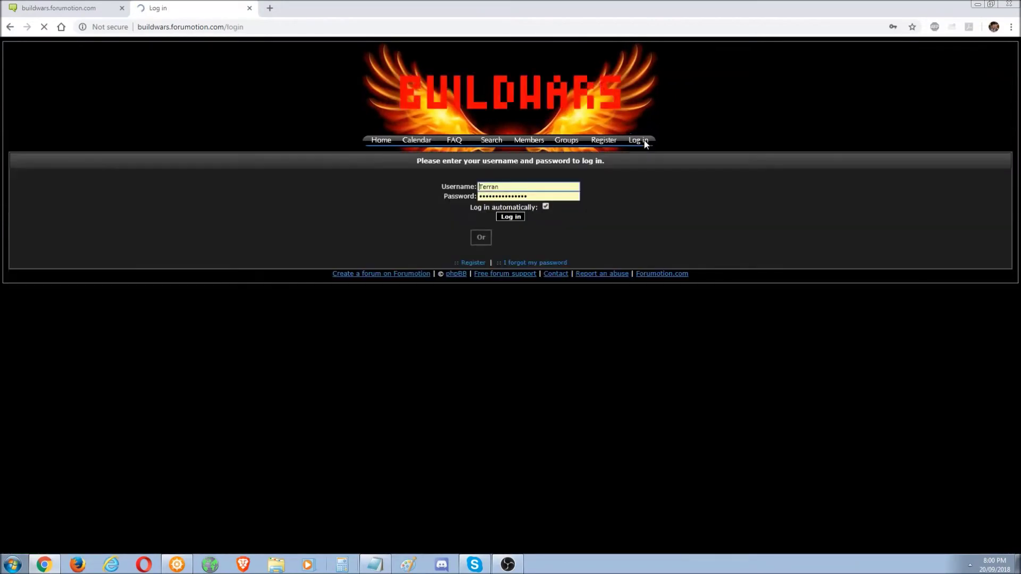
click(507, 217)
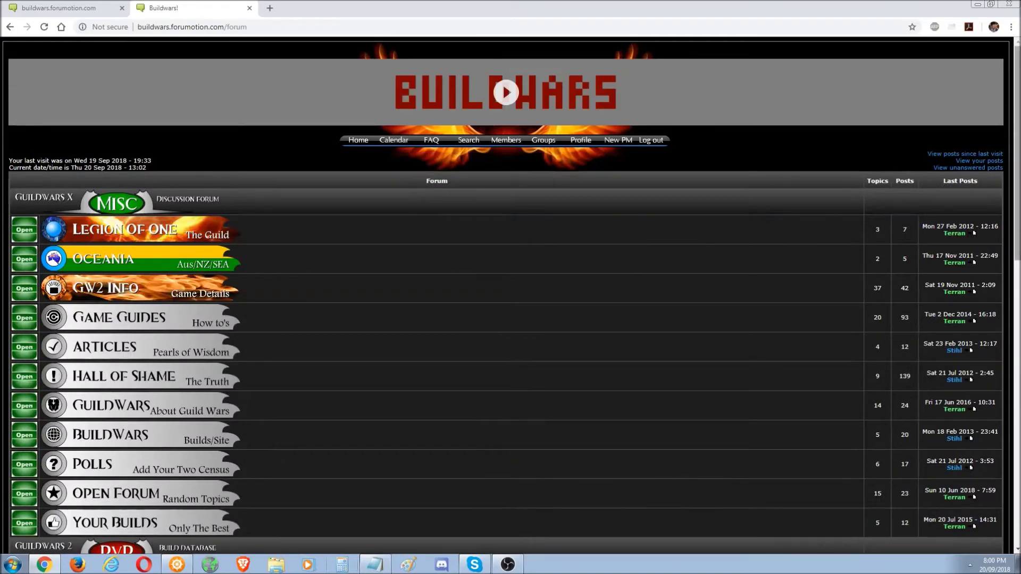
scroll(640, 266, down, 10)
click(535, 525)
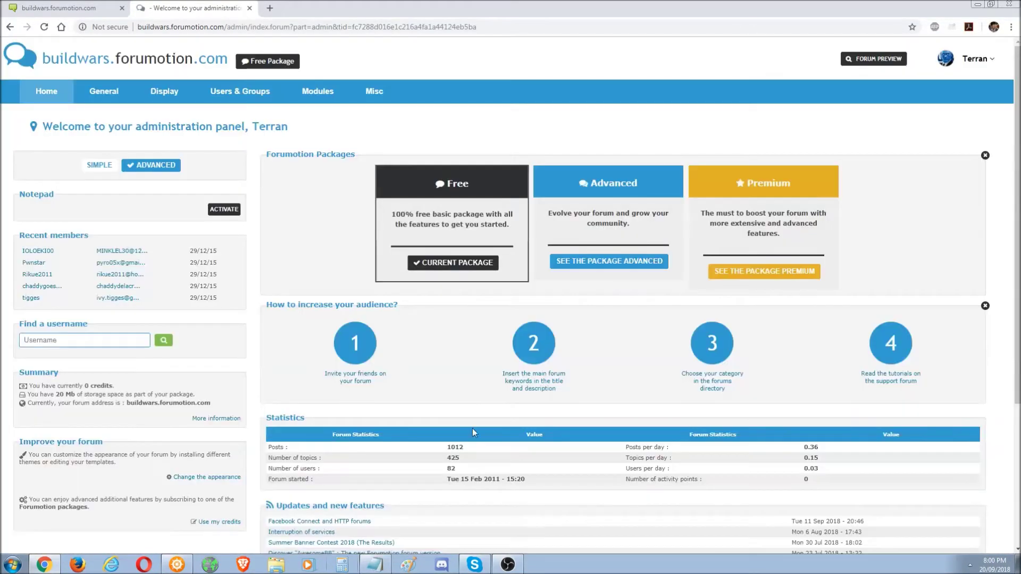
- Open the second forum's Modify a forum page under General > Categories and forums and inspect its name and description
click(95, 95)
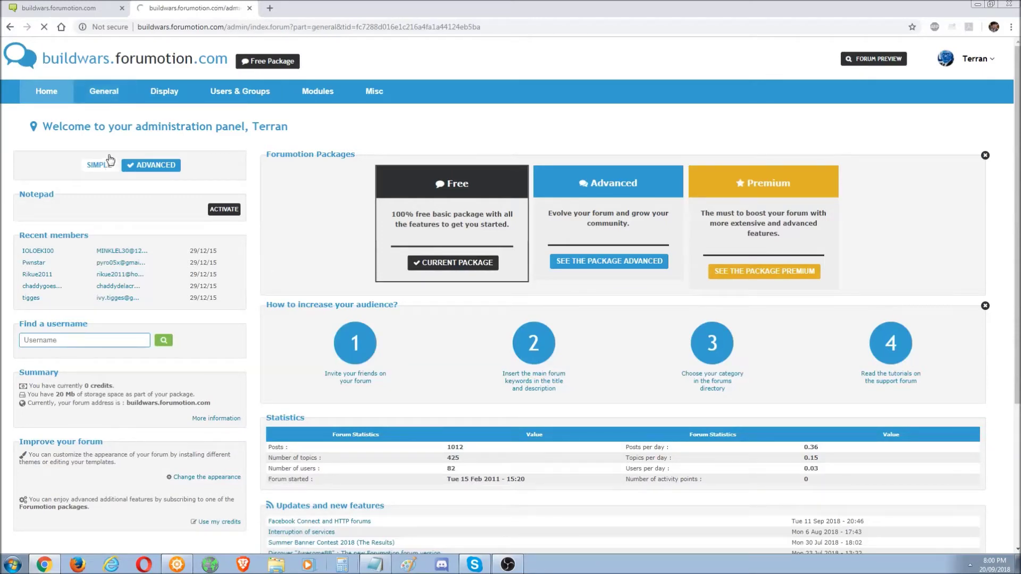
click(58, 171)
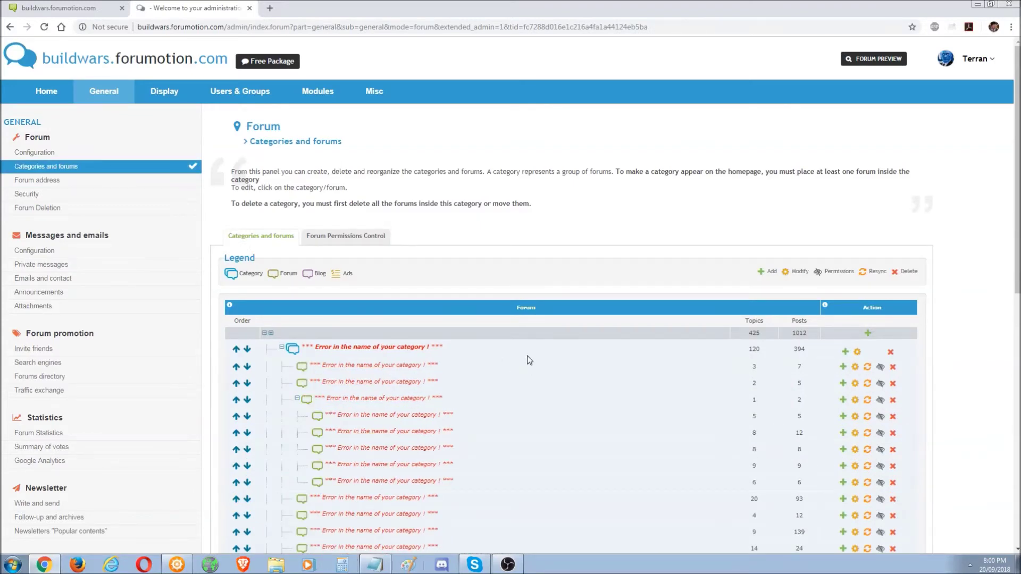
scroll(530, 357, down, 3)
scroll(755, 237, down, 1)
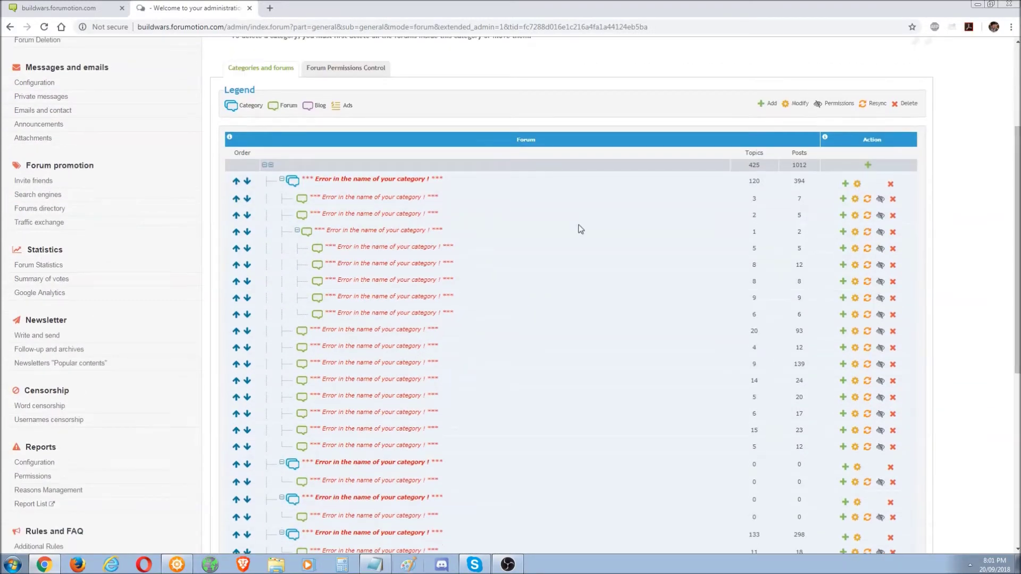
click(424, 199)
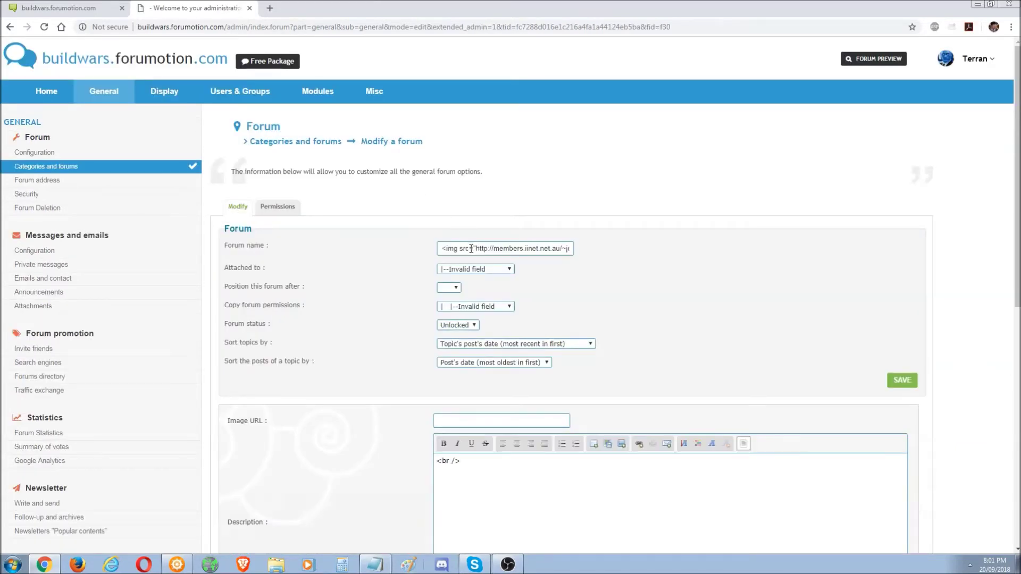
triple_click(463, 249)
drag(480, 470, 406, 468)
click(483, 467)
drag(483, 468, 422, 449)
- Snap Notepad to the right half of the screen with the browser windowed beside it
click(375, 565)
drag(529, 191, 1020, 180)
drag(511, 8, 348, 49)
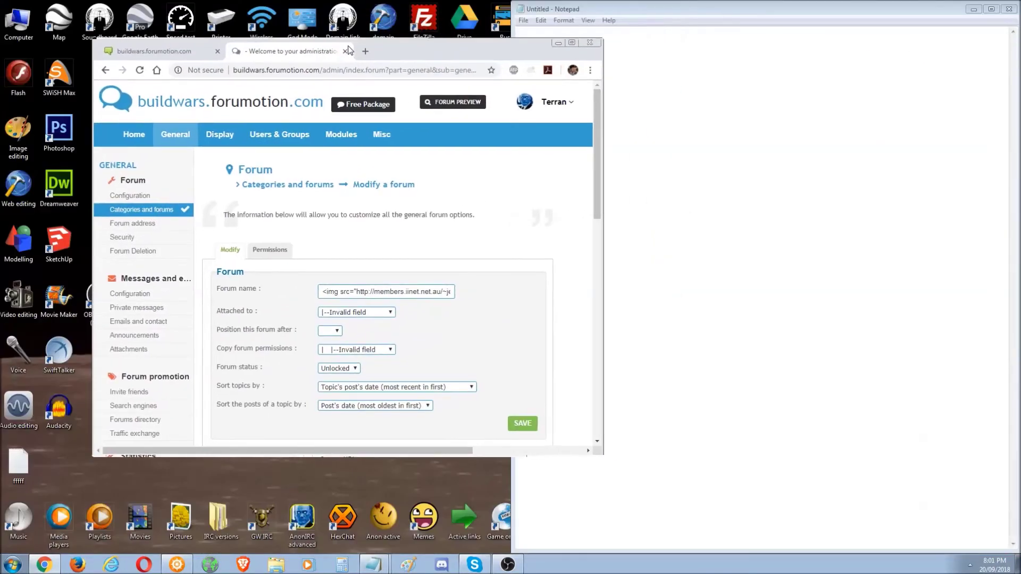
- Copy the forum name's image tag into Notepad
double_click(389, 290)
key(ctrl+a)
key(ctrl+c)
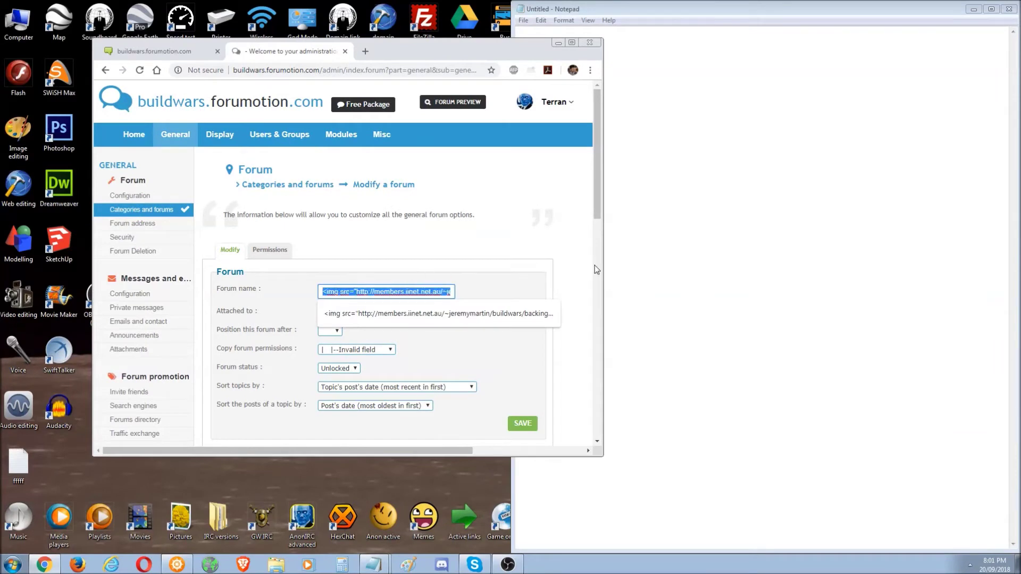
click(702, 178)
key(ctrl+v)
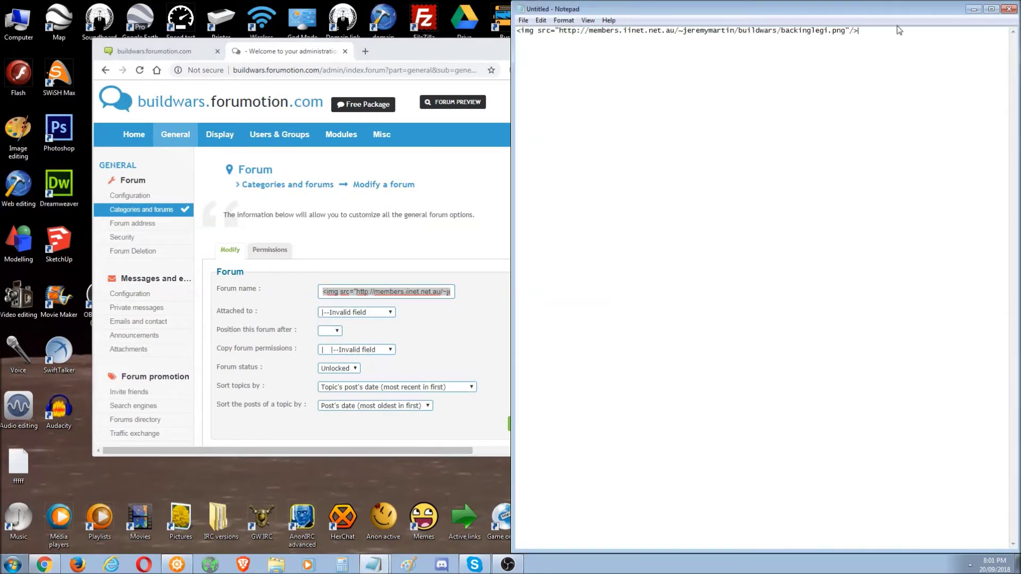
- Inspect the backinglegi.png image URL inside the pasted tag without changing it
drag(893, 28, 516, 30)
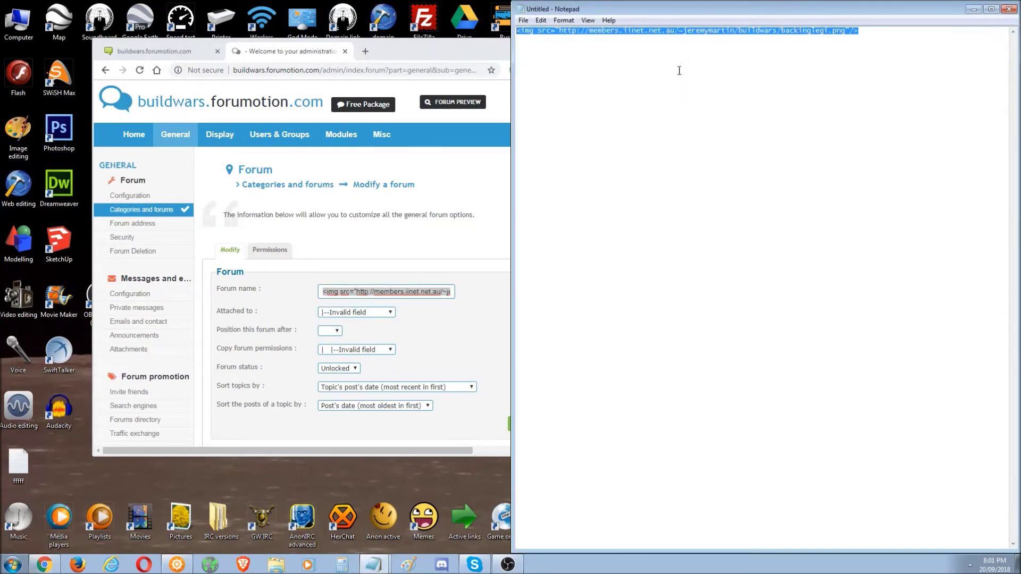
click(679, 30)
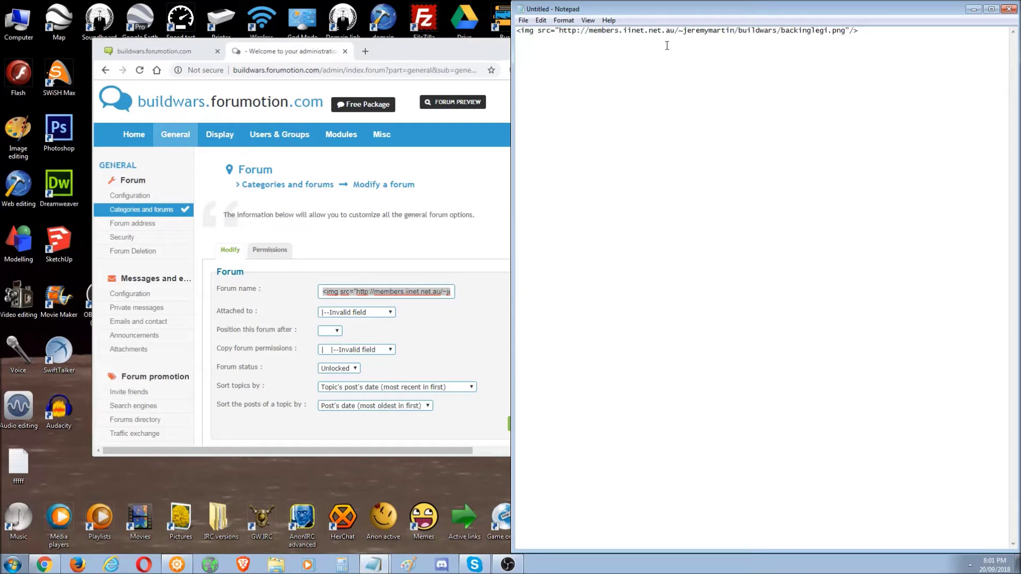
drag(754, 31, 659, 31)
click(824, 31)
drag(845, 31, 553, 18)
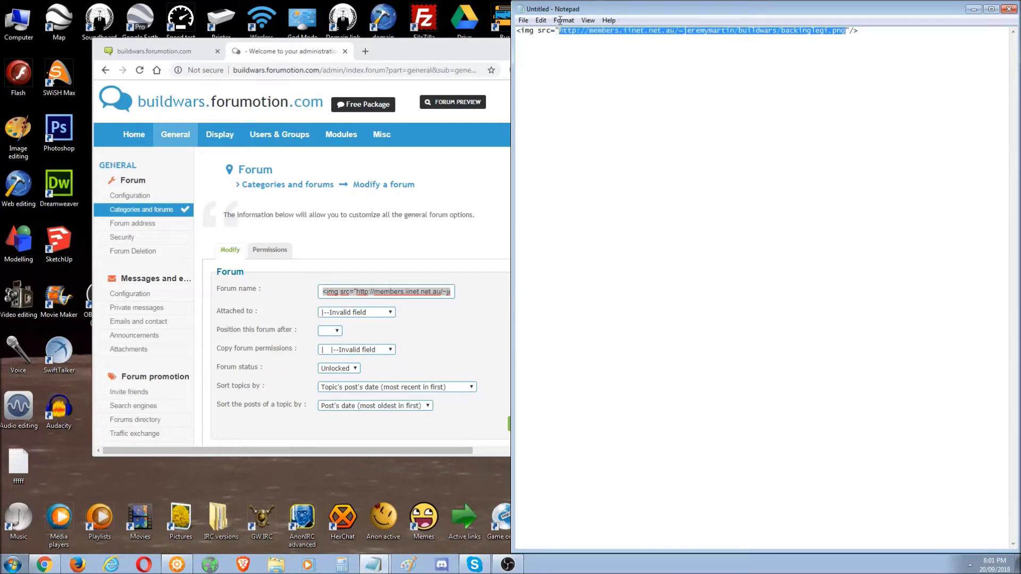
click(723, 68)
drag(869, 32, 515, 24)
click(662, 52)
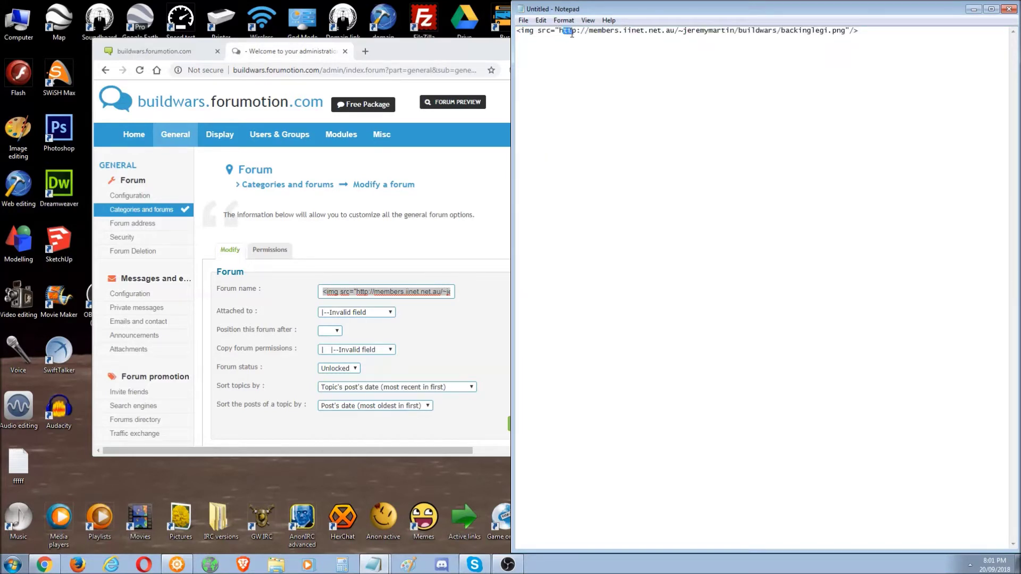
drag(561, 34, 837, 32)
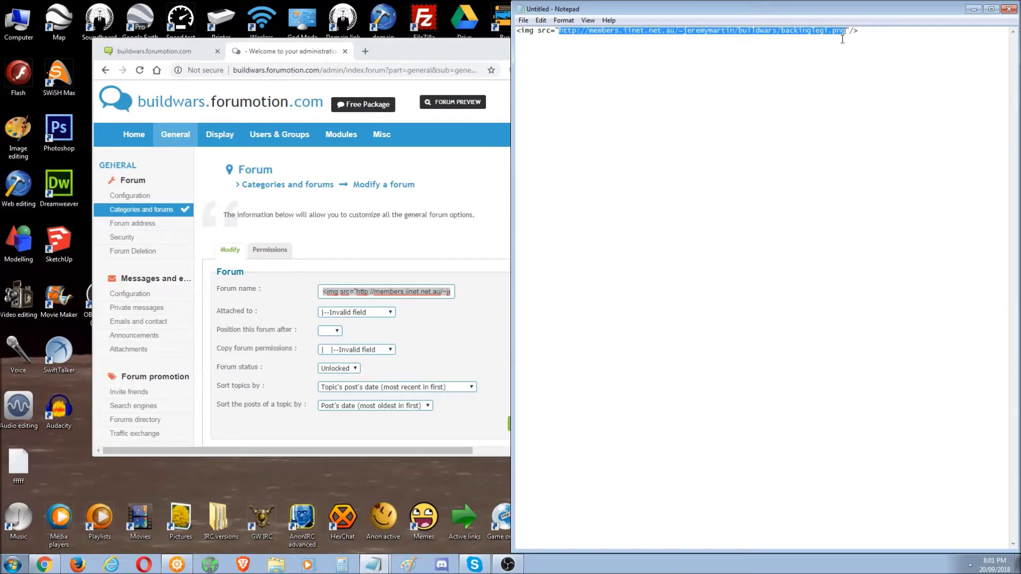
click(837, 39)
drag(846, 30, 566, 30)
click(645, 62)
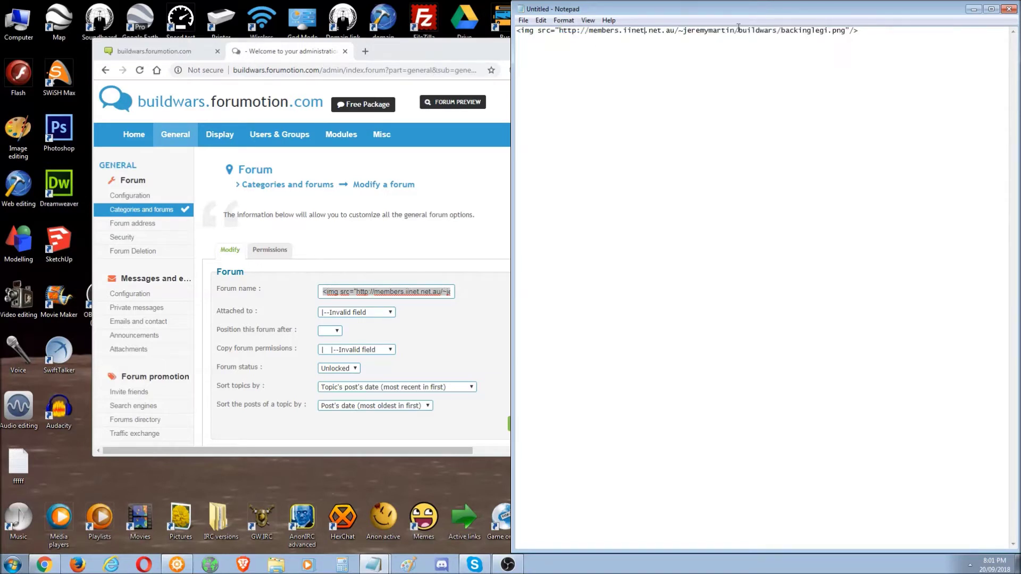
drag(840, 30, 559, 30)
click(640, 30)
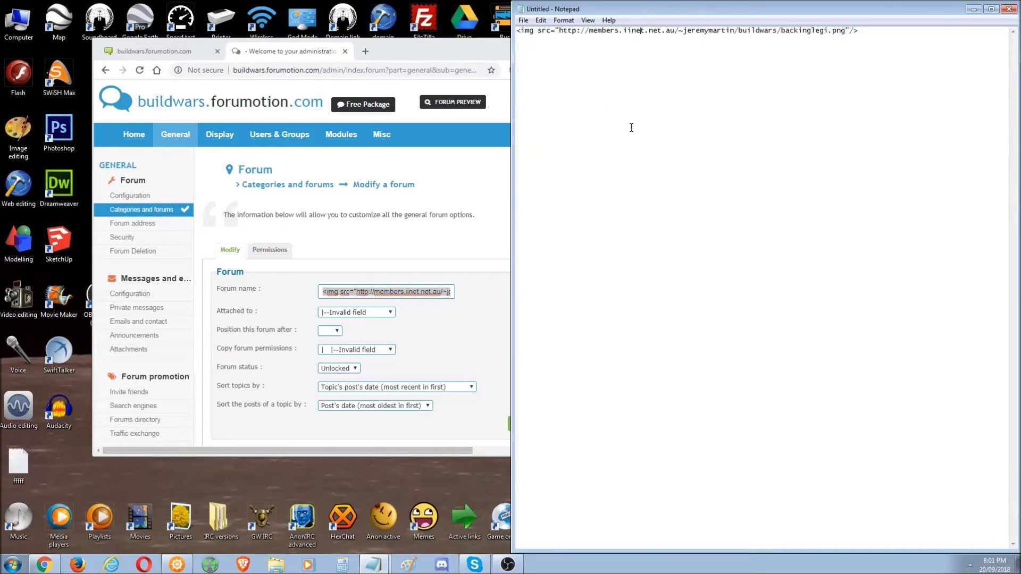
- Maximize the forum edit page and select the <br /> in the Description
double_click(458, 47)
click(538, 475)
key(ctrl+a)
click(493, 465)
drag(479, 465, 410, 465)
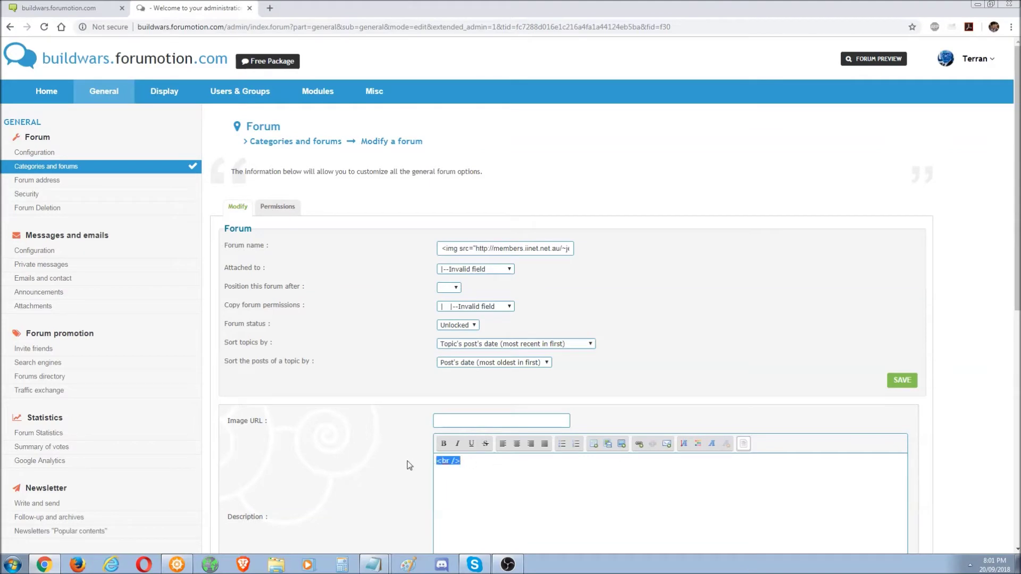
- Delete the <br /> from the forum Description, leaving it empty
click(480, 461)
drag(475, 462, 420, 466)
key(BackSpace)
- Check the Attached to choices and Forum name value unchanged, then return to the homepage tab
click(509, 269)
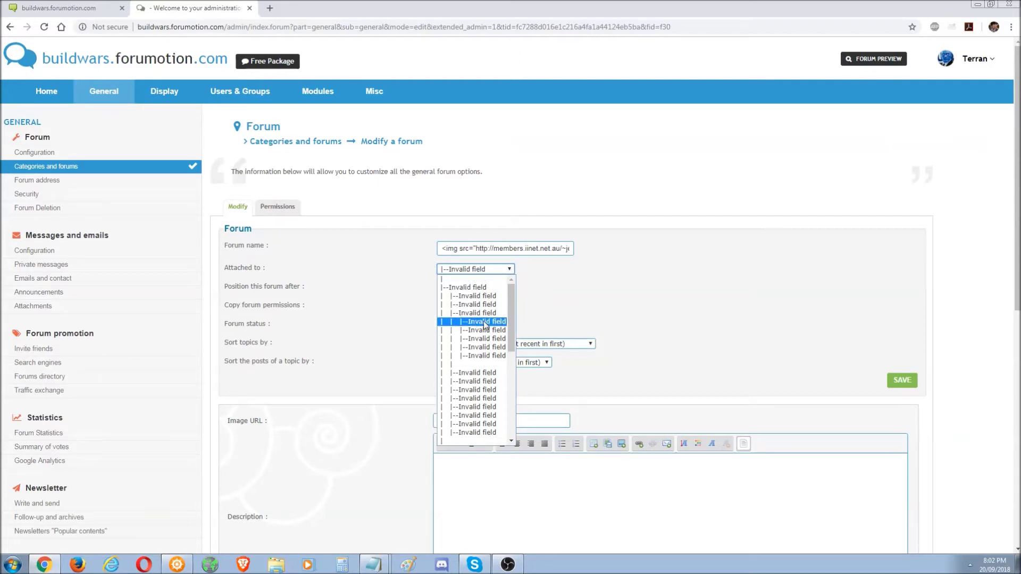
click(519, 506)
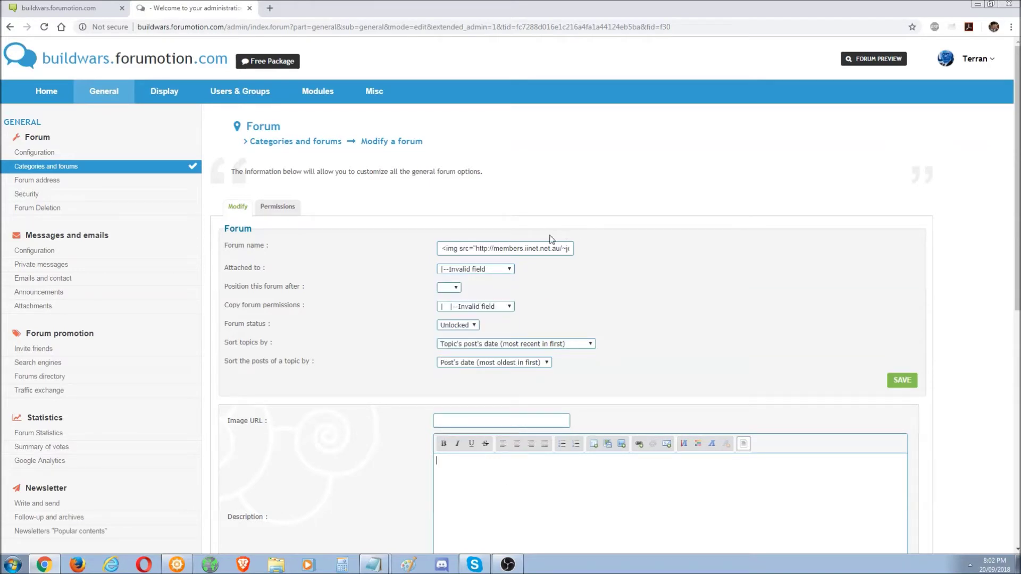
triple_click(502, 248)
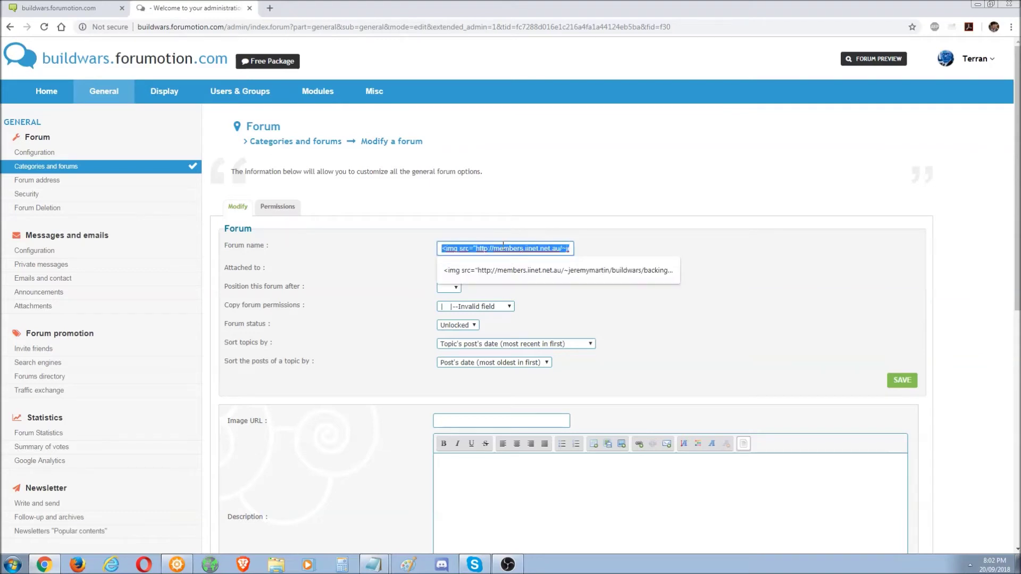
key(ctrl+a)
click(526, 249)
click(60, 8)
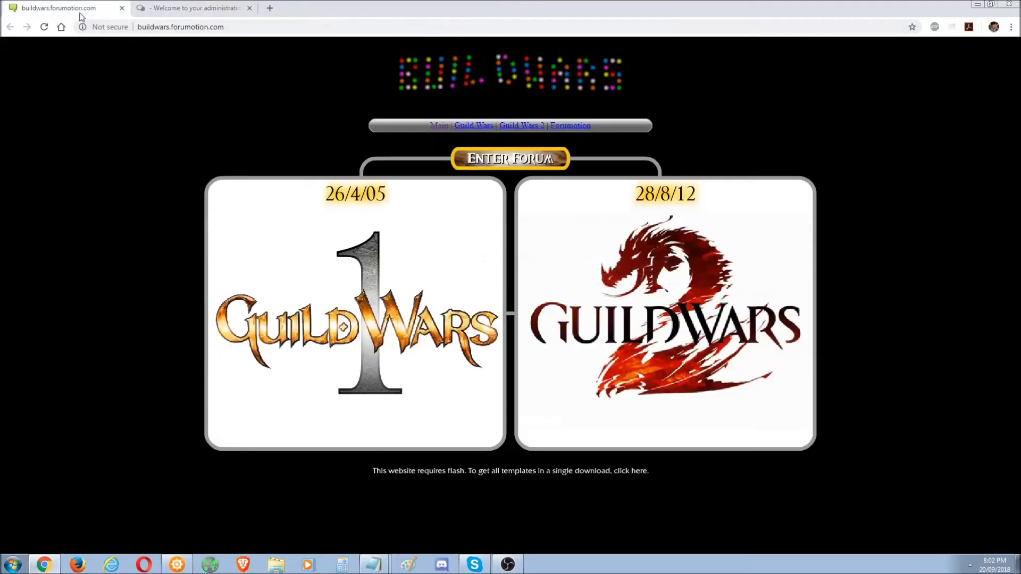
- Enter the forum and open the suggested h19-forum page from the address bar
click(520, 159)
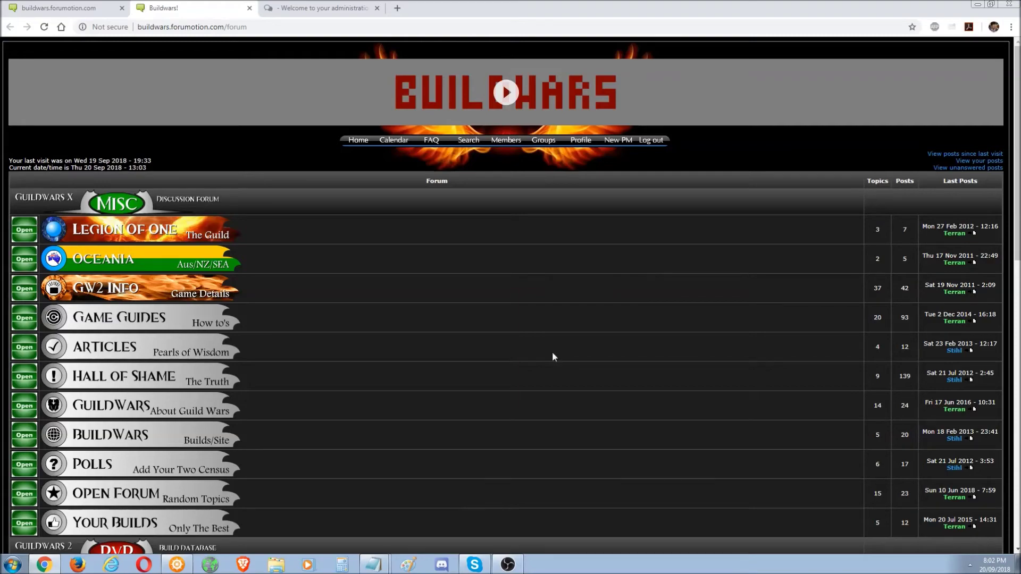
drag(1018, 245, 1017, 160)
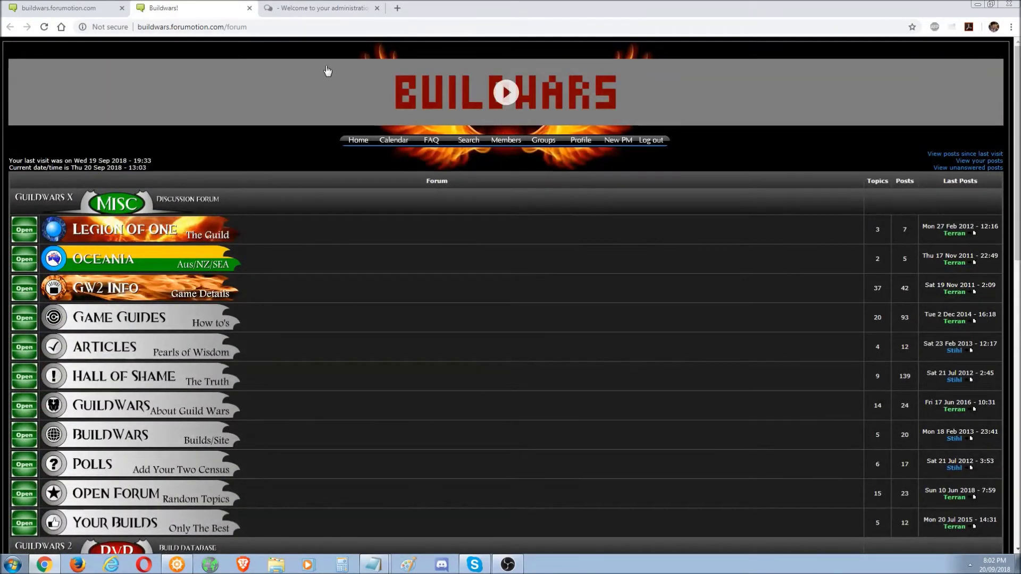
click(258, 28)
click(259, 28)
drag(259, 29, 227, 24)
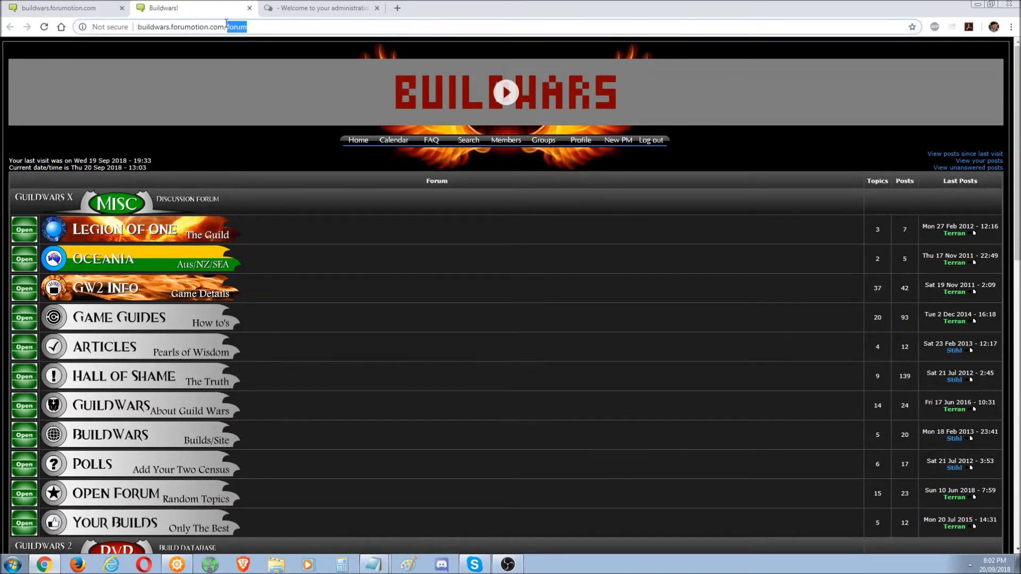
text(h)
click(248, 47)
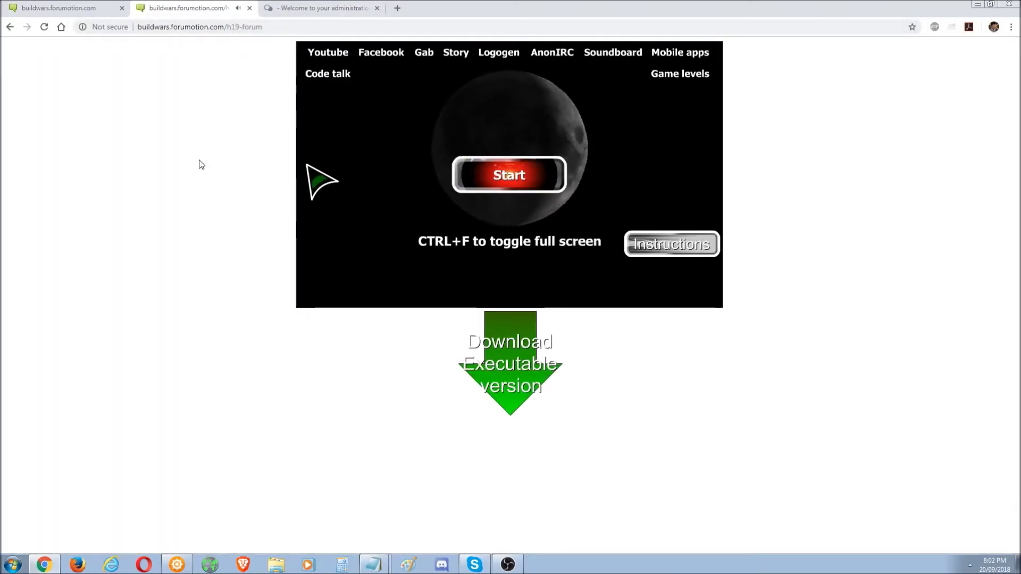
- Change the page address from h19-forum to h18-forum and load it
click(290, 26)
key(ctrl+a)
key(End)
key(ctrl+shift+Left)
key(ctrl+shift+Left)
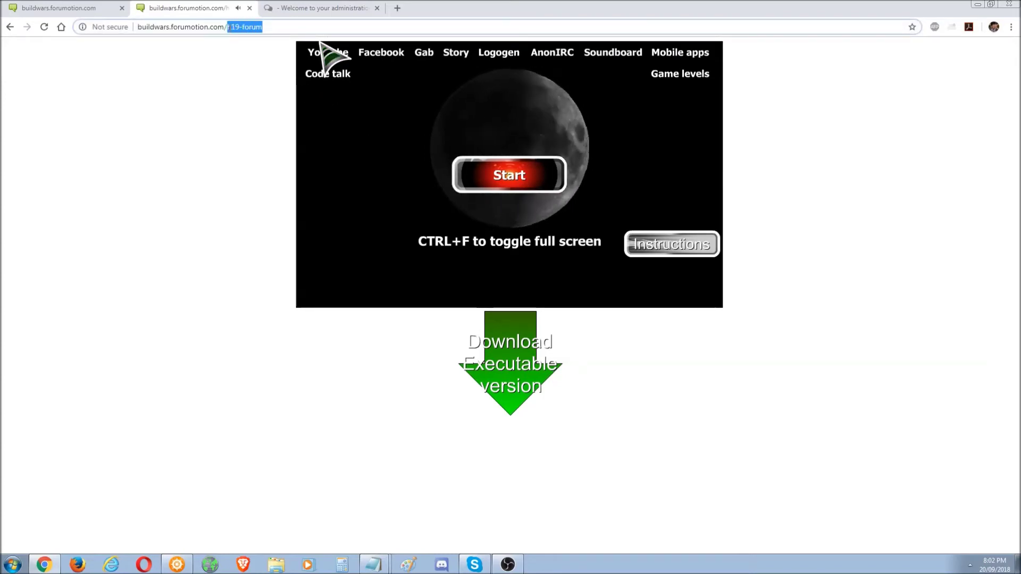
key(ctrl+Right)
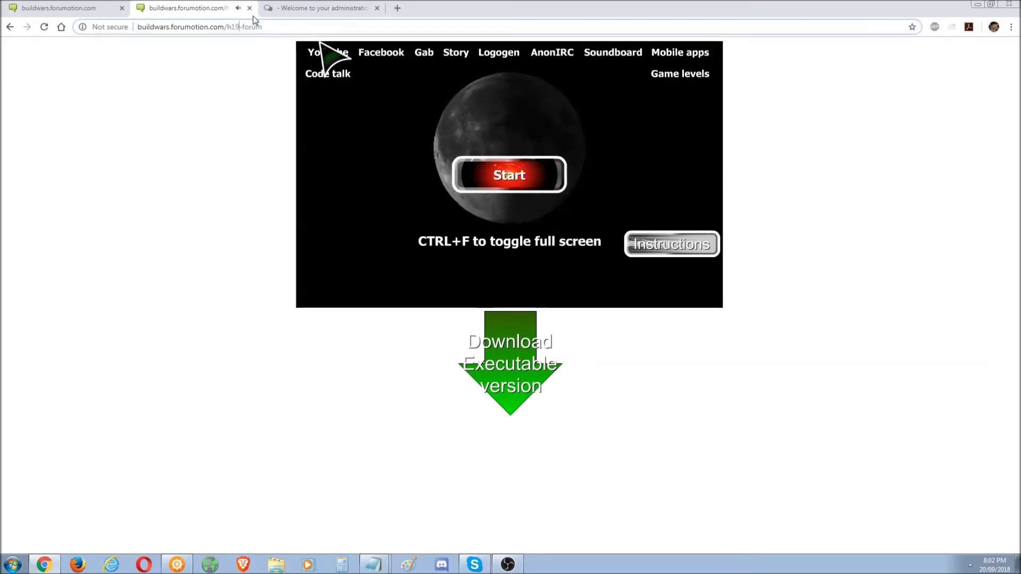
key(BackSpace)
text(8)
key(Return)
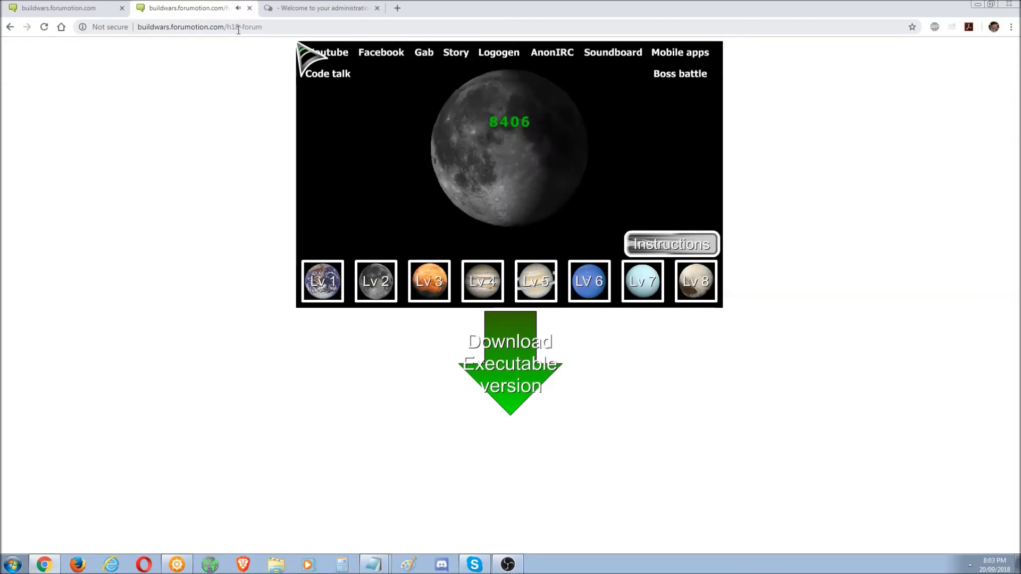
- Load the h17-forum sound board page, then return to the Guild Wars homepage tab
click(238, 30)
click(238, 30)
key(BackSpace)
text(7)
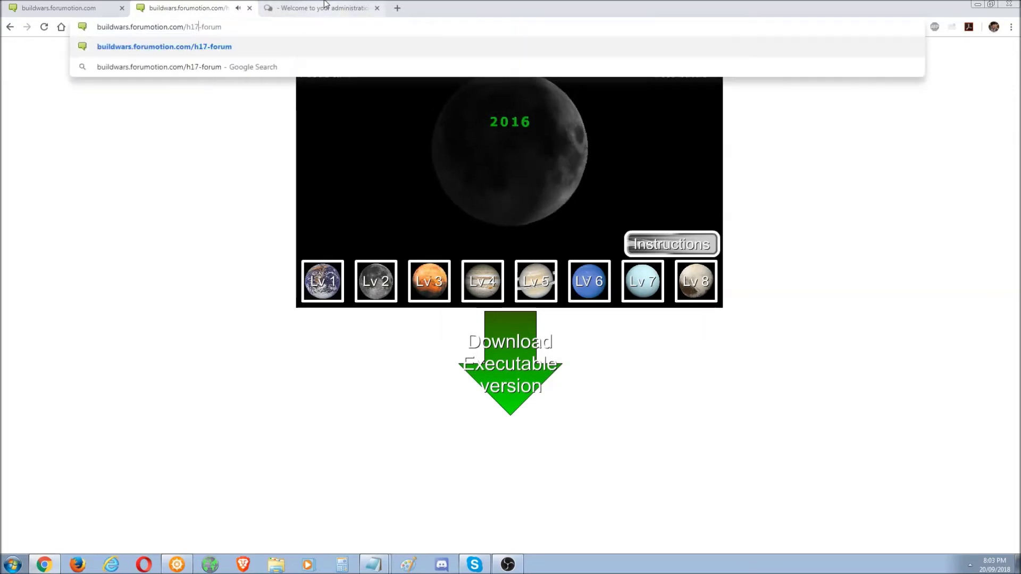
key(Return)
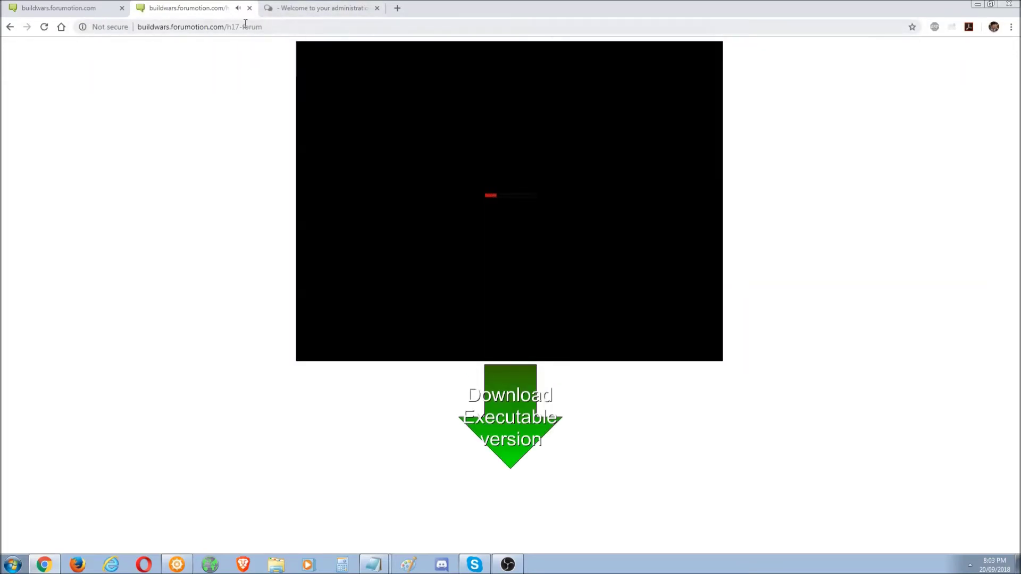
double_click(273, 26)
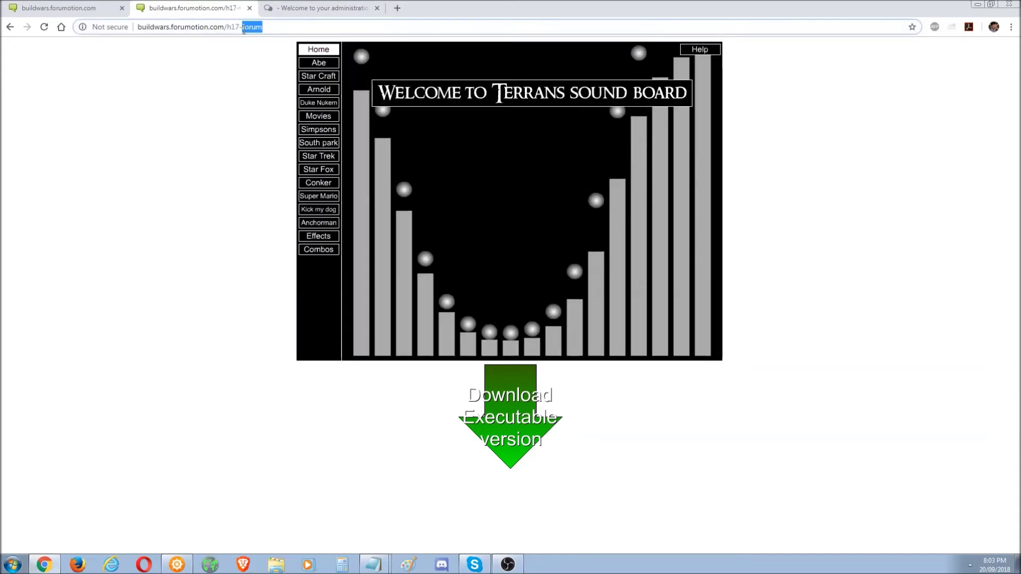
key(ctrl+shift+Tab)
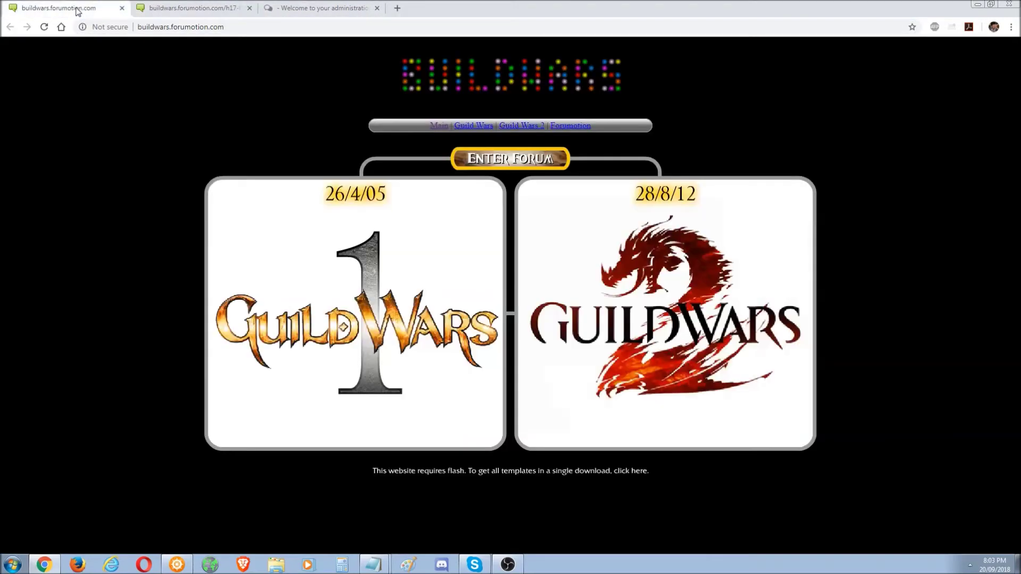
- Enter the forum and open the Administration Panel link at the bottom of the index
click(510, 162)
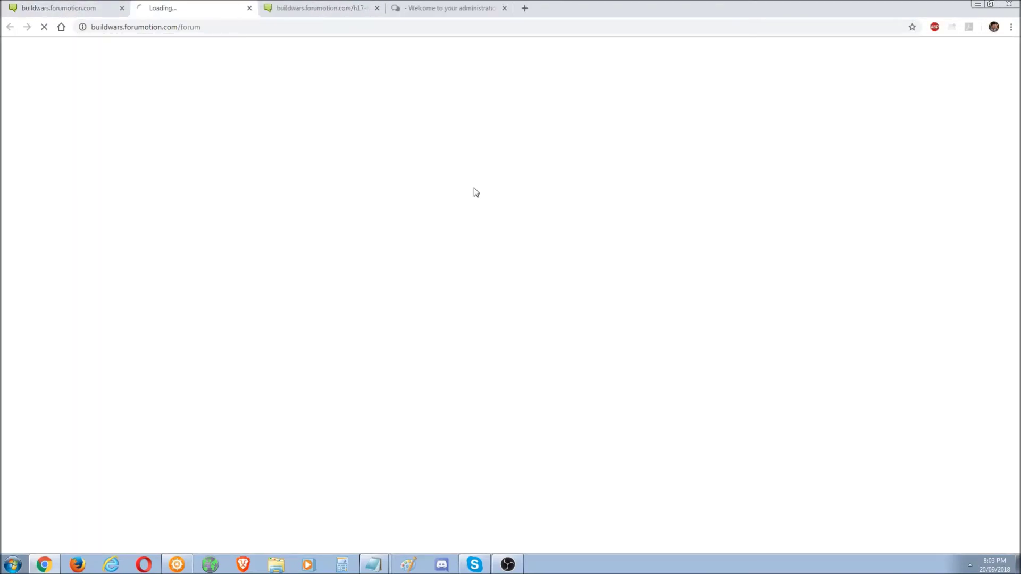
scroll(543, 424, down, 20)
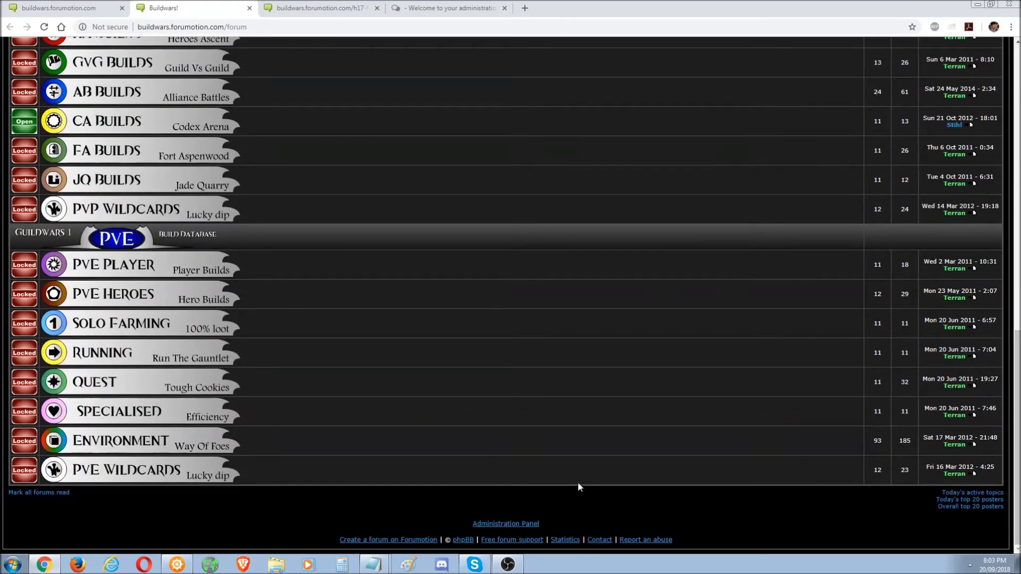
click(526, 525)
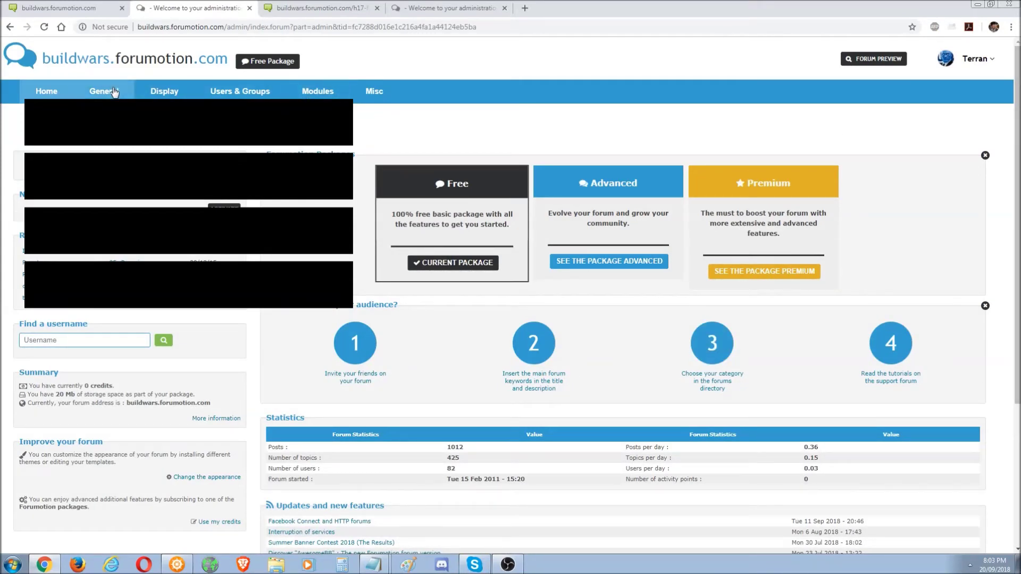
- Open Modules > HTML pages management and select HTML page 1's link URL
click(333, 90)
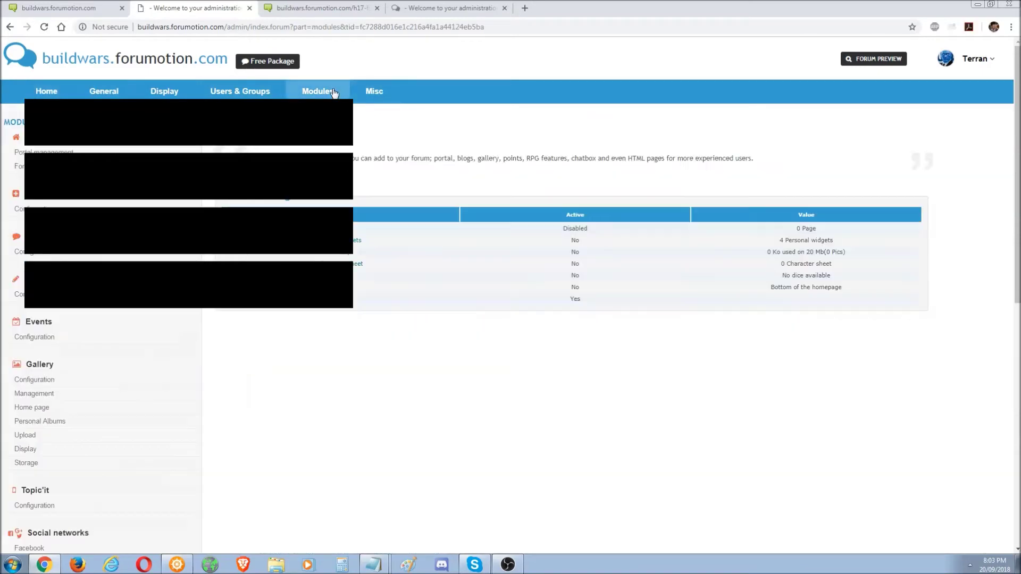
scroll(465, 355, down, 8)
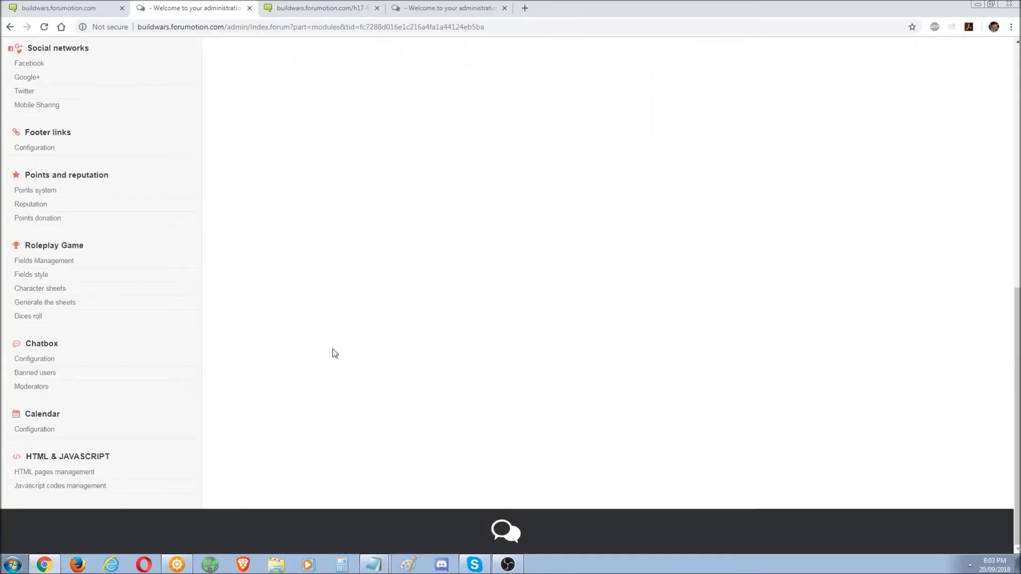
click(81, 478)
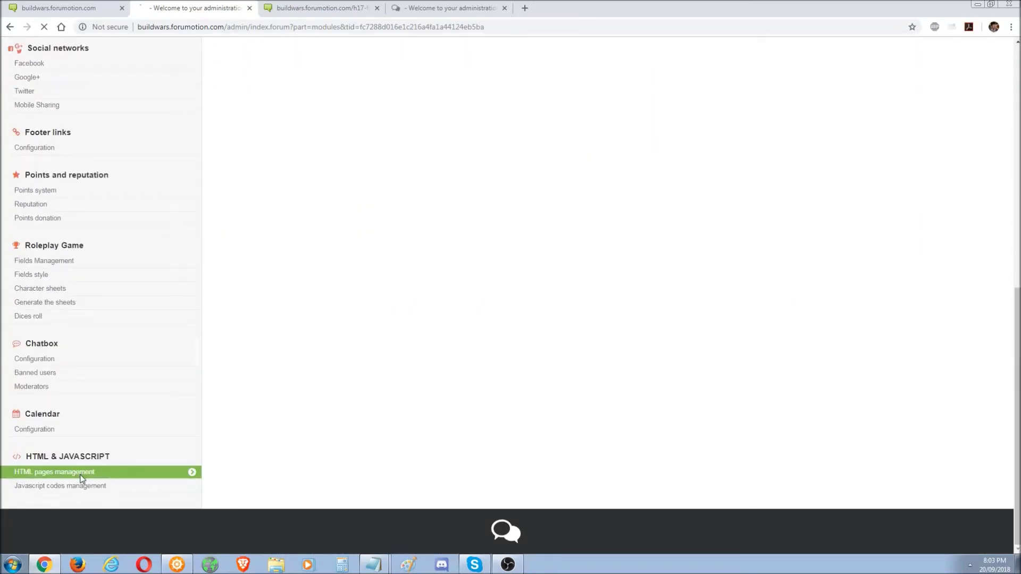
scroll(884, 304, down, 4)
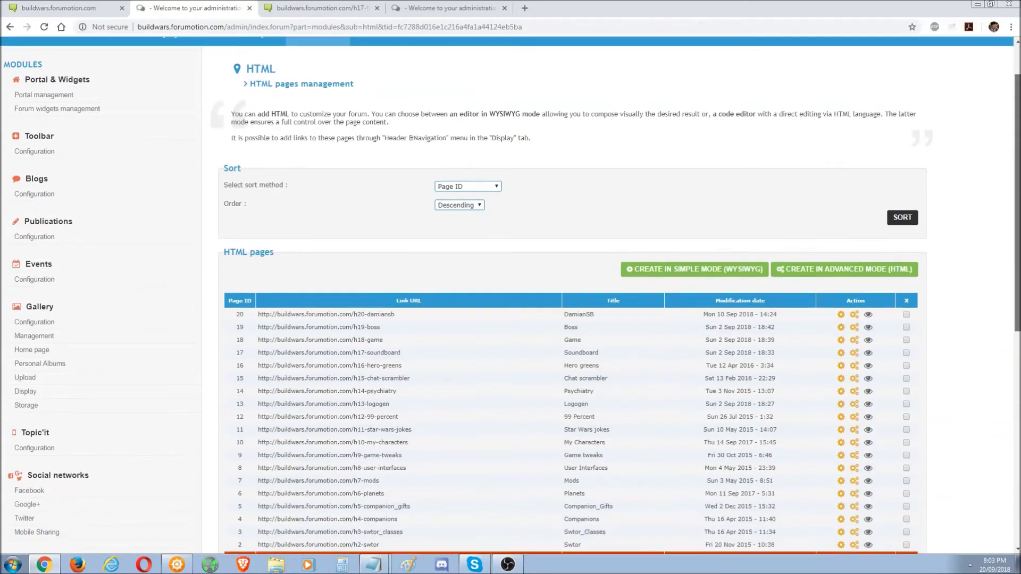
scroll(431, 304, up, 1)
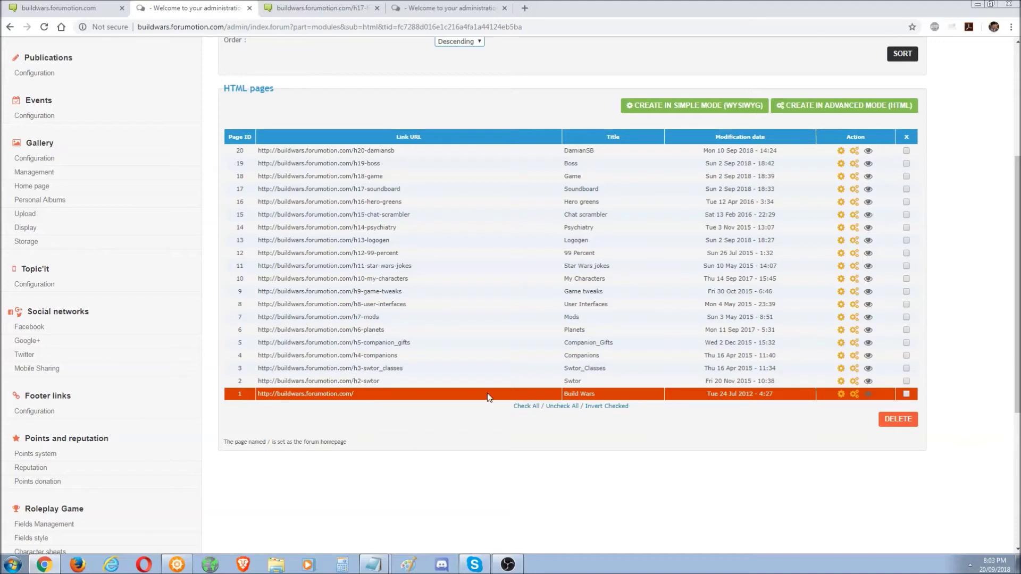
drag(360, 394, 263, 392)
click(180, 568)
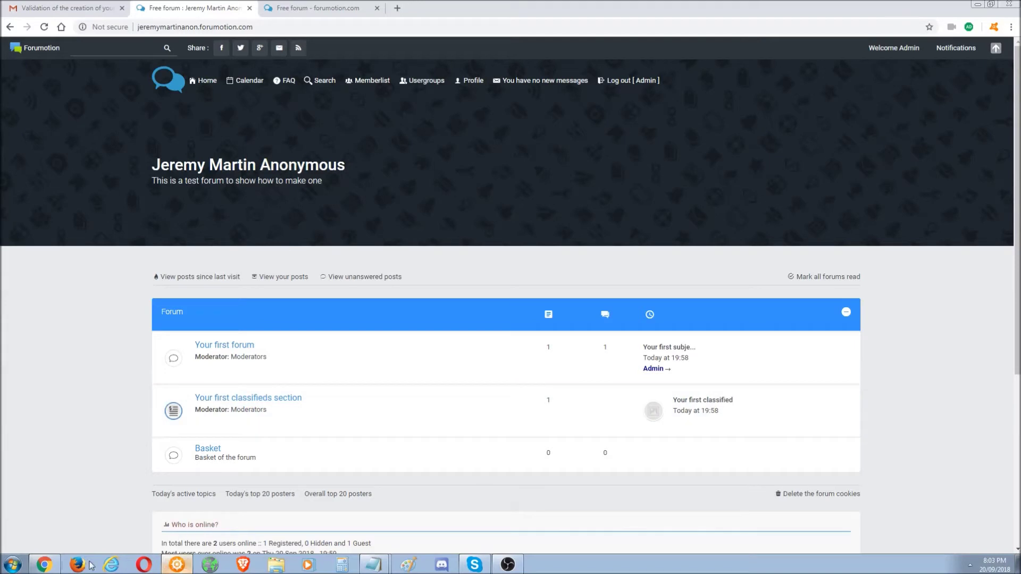
click(46, 567)
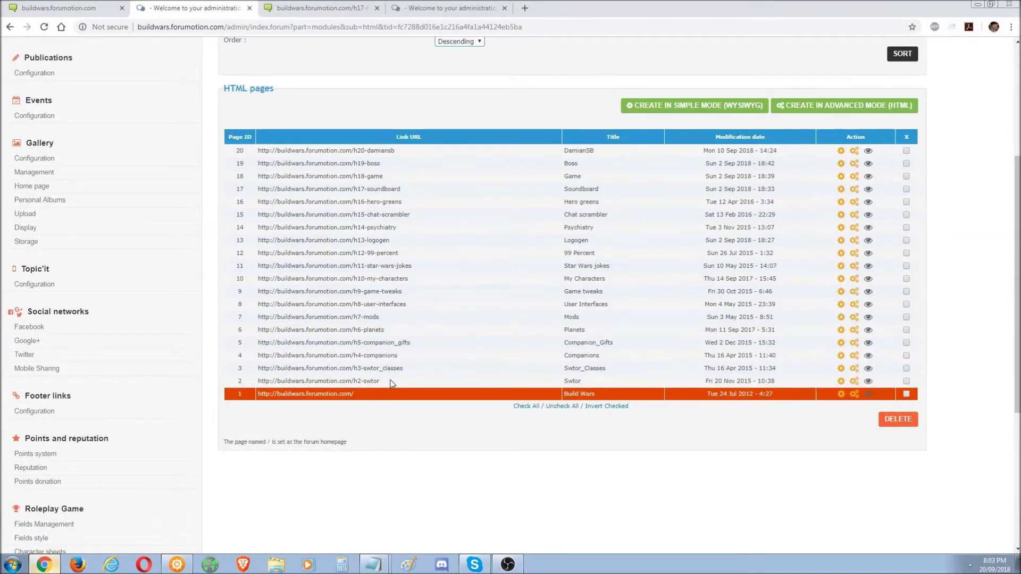
- Select various page URLs in the table, ending on the h19-boss link URL
drag(392, 384, 290, 201)
click(374, 317)
drag(382, 381, 322, 390)
drag(410, 212, 311, 214)
click(378, 203)
drag(372, 203, 404, 204)
click(389, 198)
drag(388, 165, 267, 162)
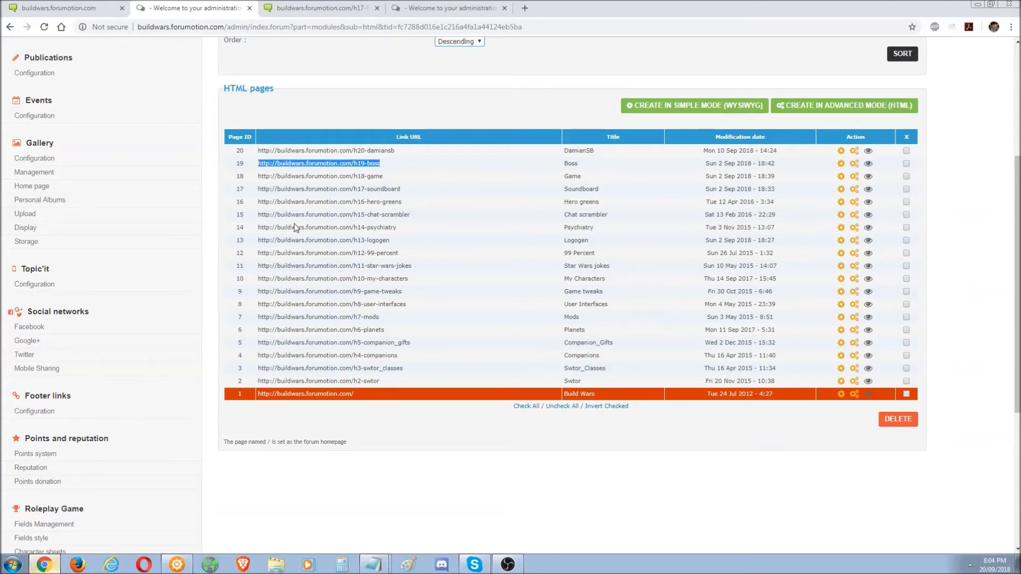
click(44, 564)
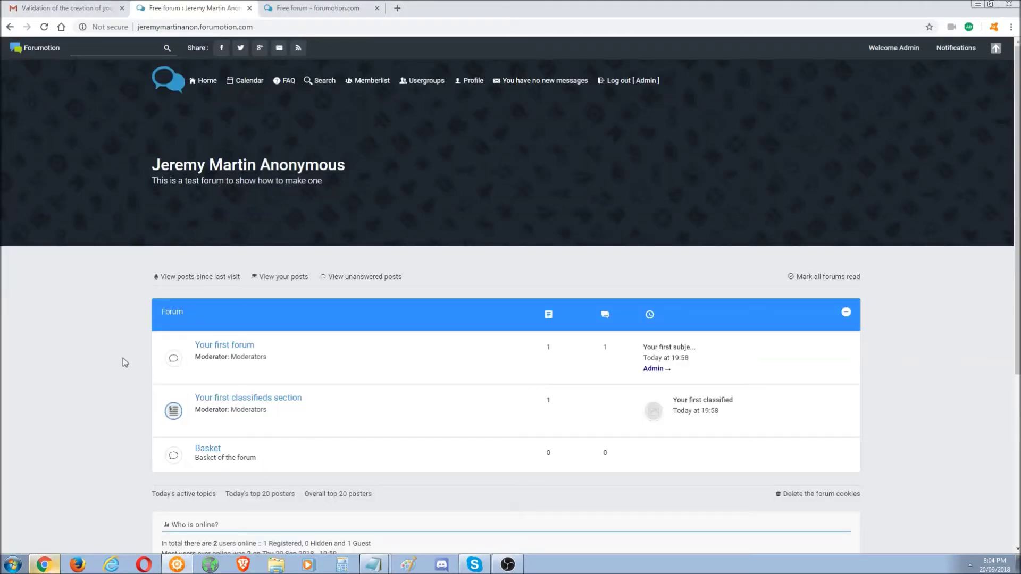
click(44, 564)
click(149, 510)
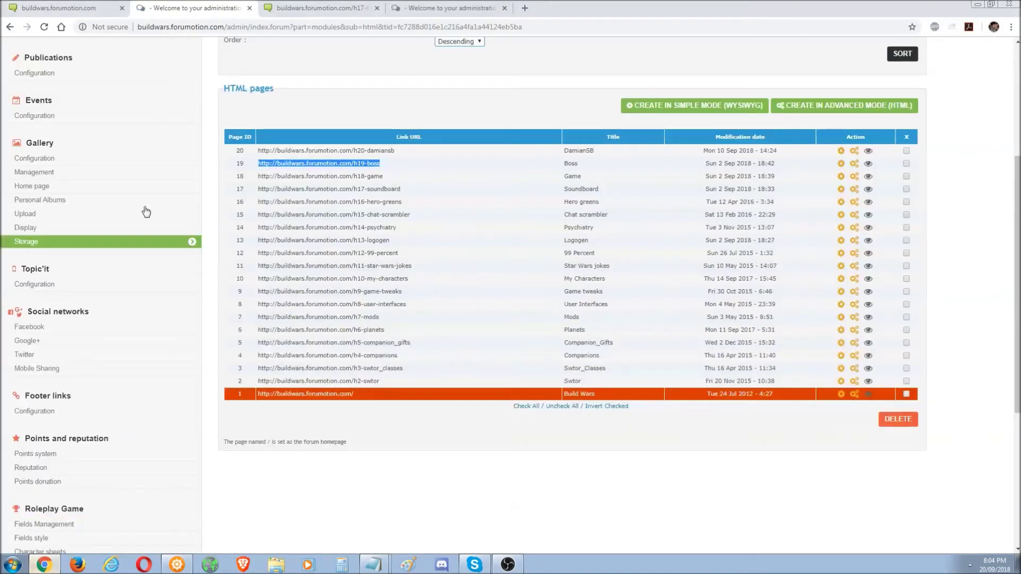
- Close the Modify a forum tab and open the pasted h19-boss link
click(464, 7)
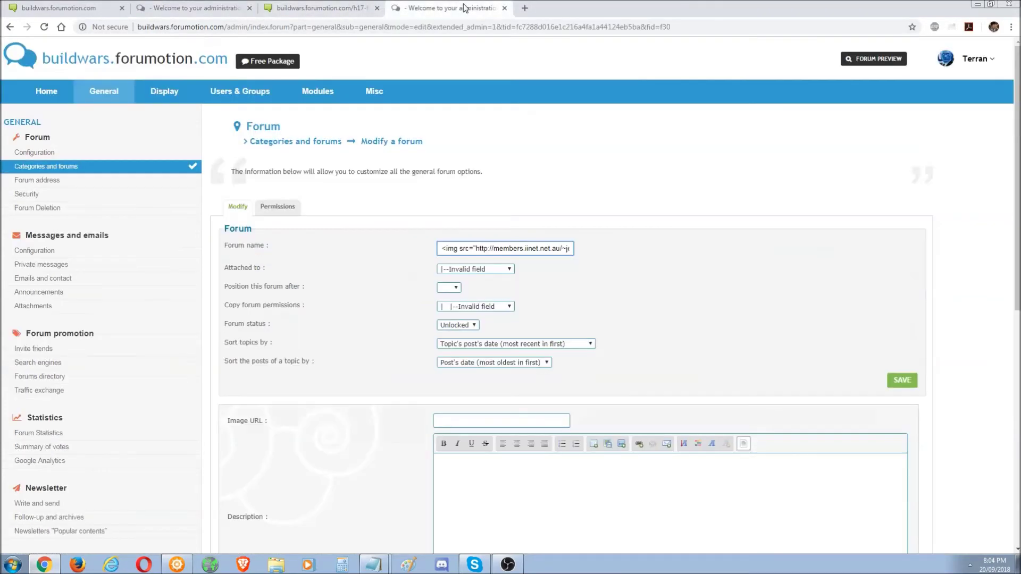
click(504, 8)
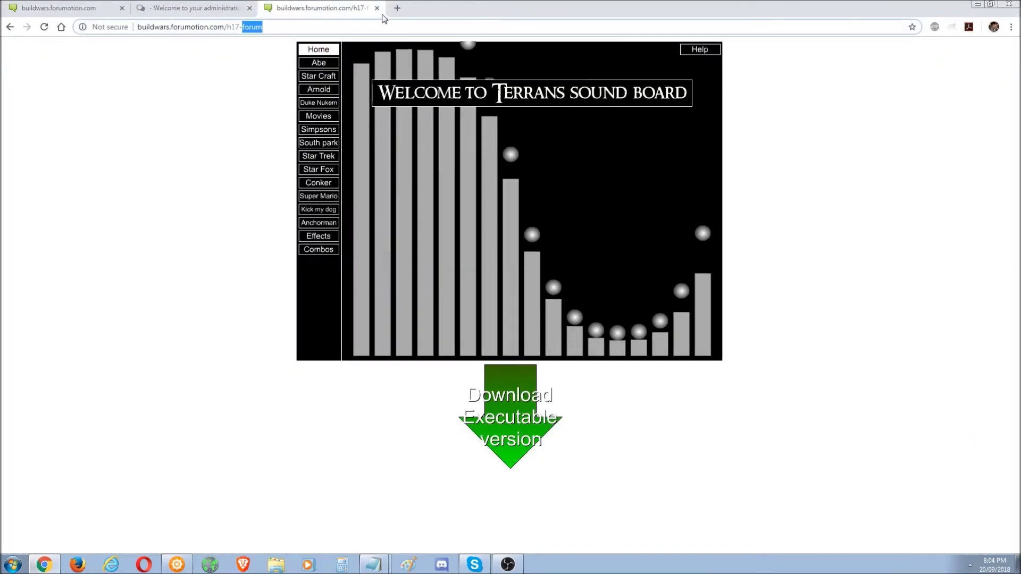
click(361, 26)
text(http://buildwars.forumotion.com/h19-boss)
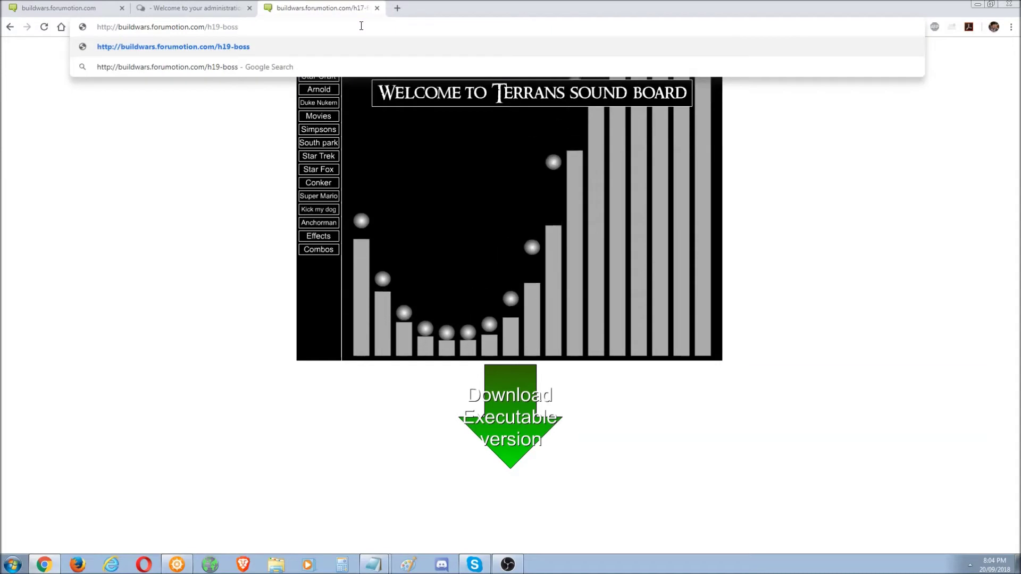
key(Return)
- Change the address to buildwars.forumotion.com/h19-forum and load that page
click(269, 27)
click(270, 27)
key(BackSpace)
key(BackSpace)
key(BackSpace)
key(BackSpace)
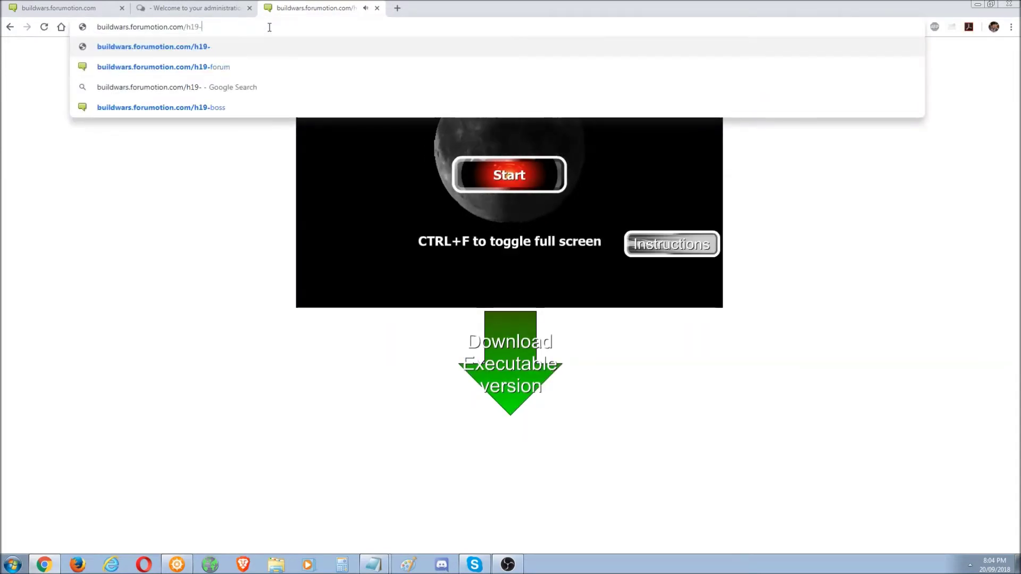
text(for)
key(Return)
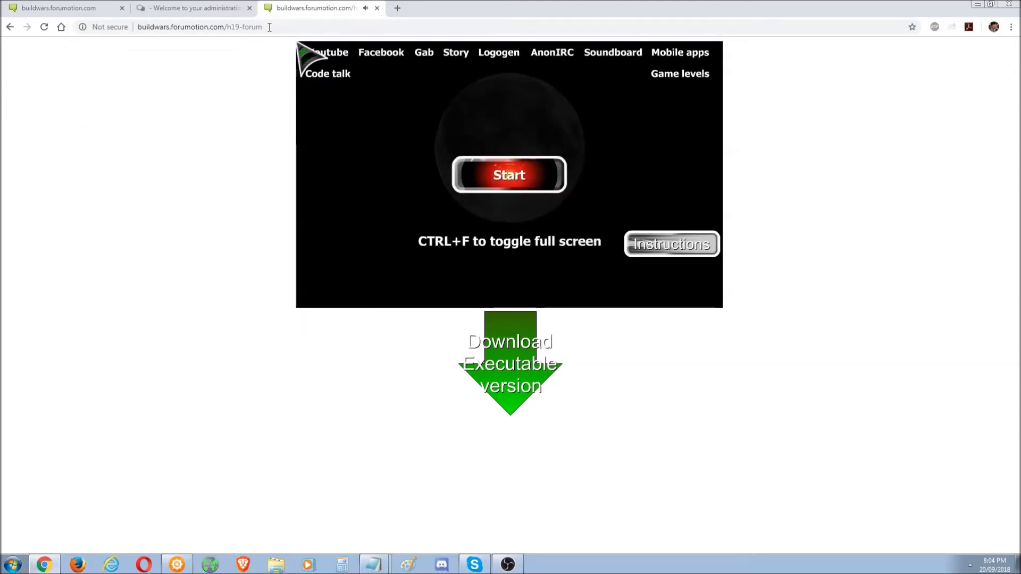
- Inspect the h19-forum address, then bring the test forum's window to the front
click(277, 27)
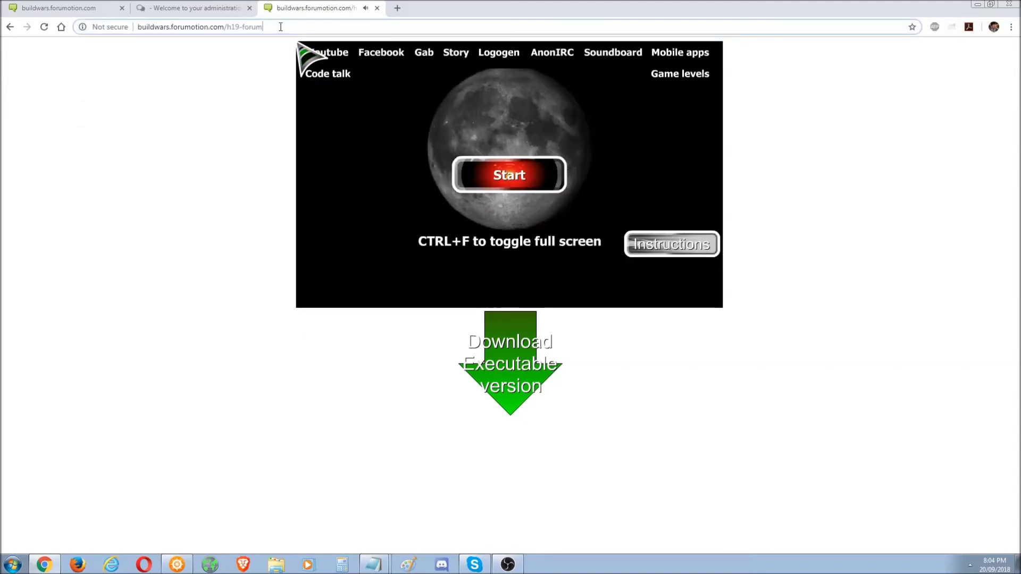
click(288, 27)
double_click(243, 26)
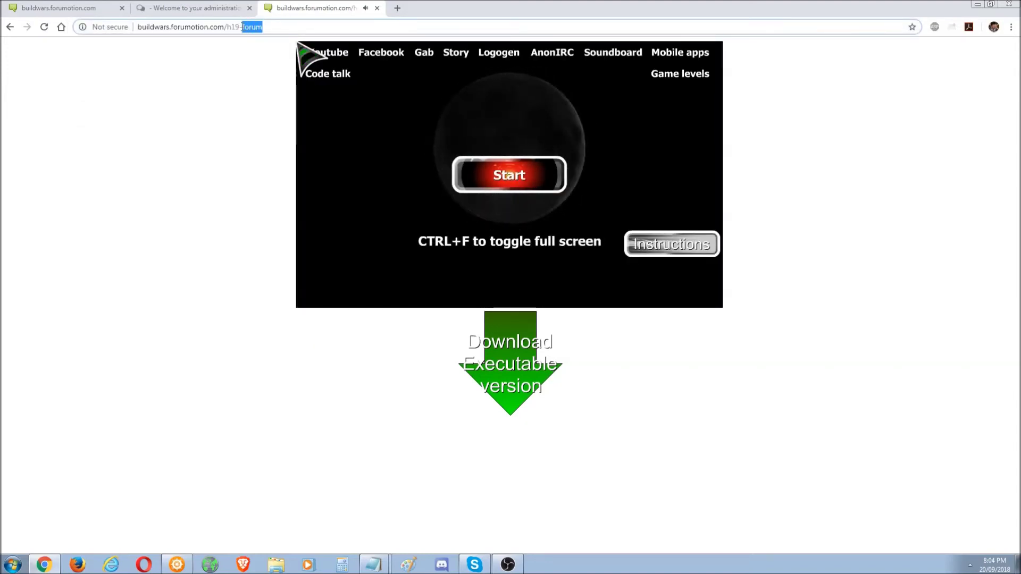
drag(263, 27, 230, 27)
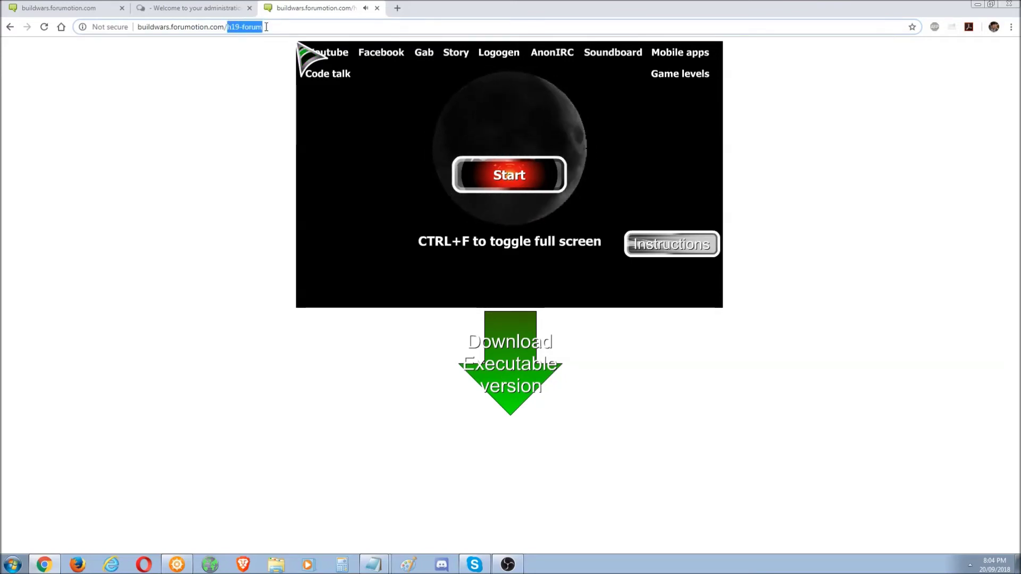
double_click(265, 27)
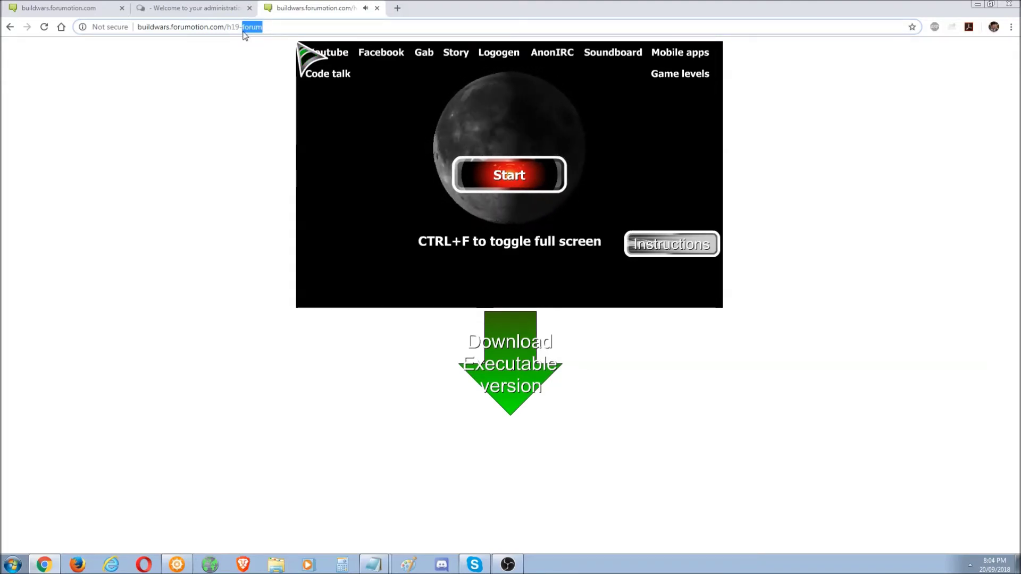
drag(273, 28, 225, 27)
click(276, 29)
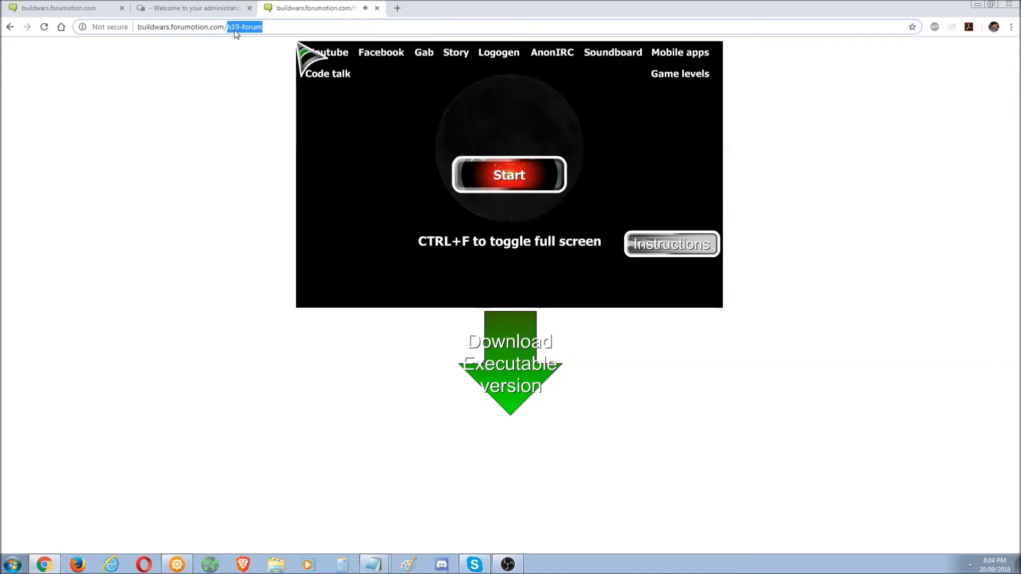
click(178, 564)
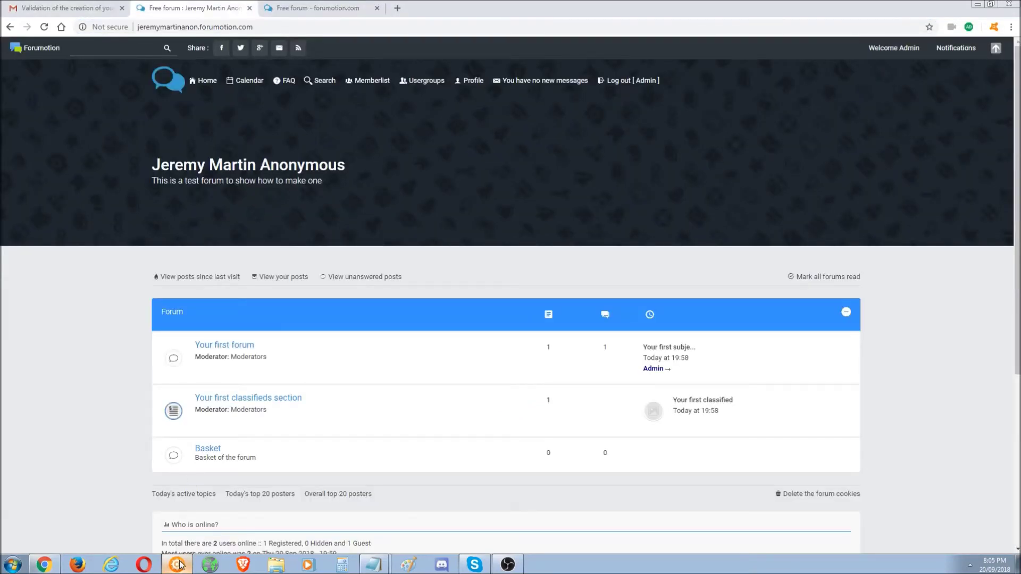
- Return to the buildwars window and close the h19-forum game page tab
click(44, 564)
click(173, 9)
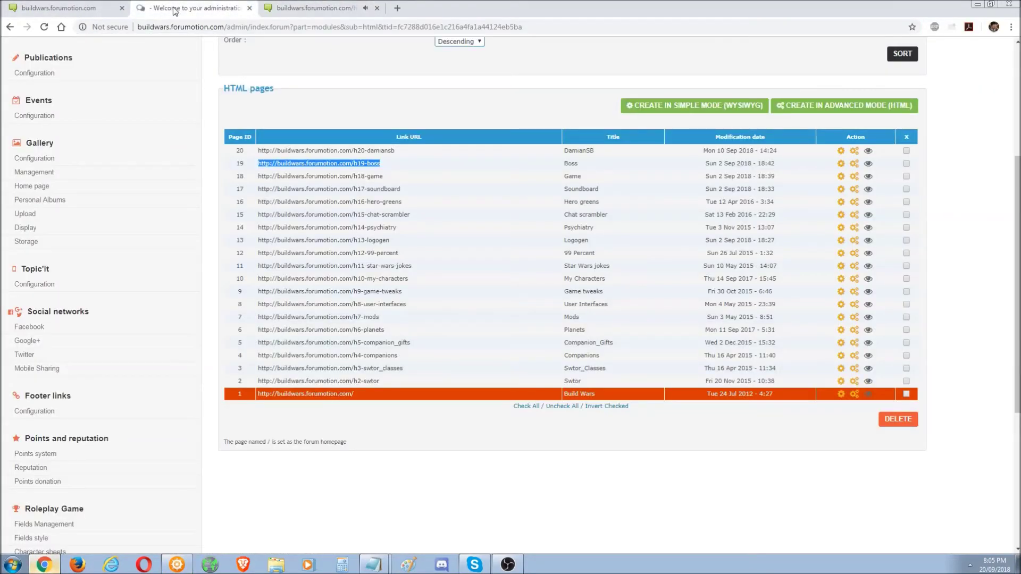
click(59, 8)
click(176, 9)
click(323, 6)
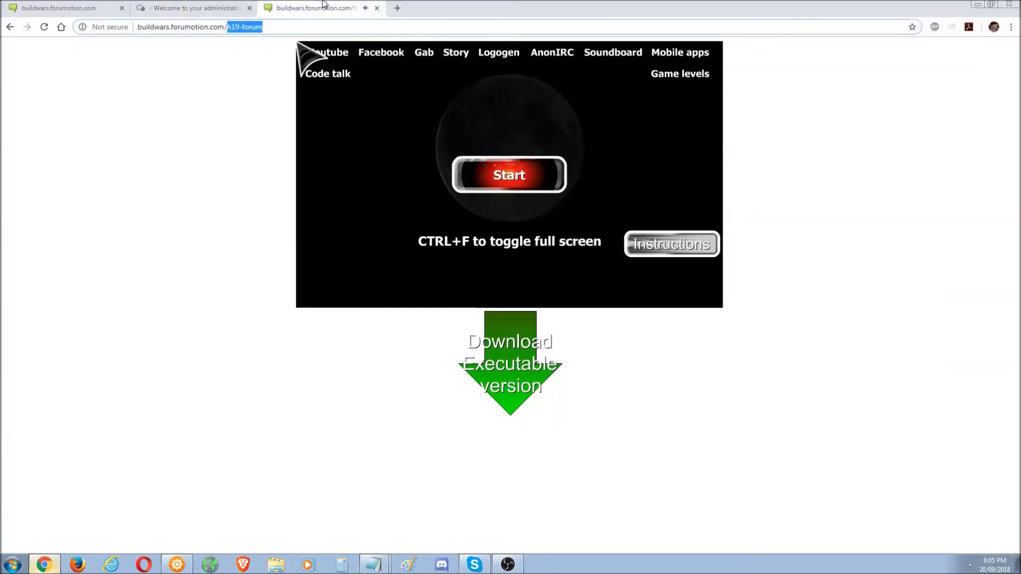
click(378, 9)
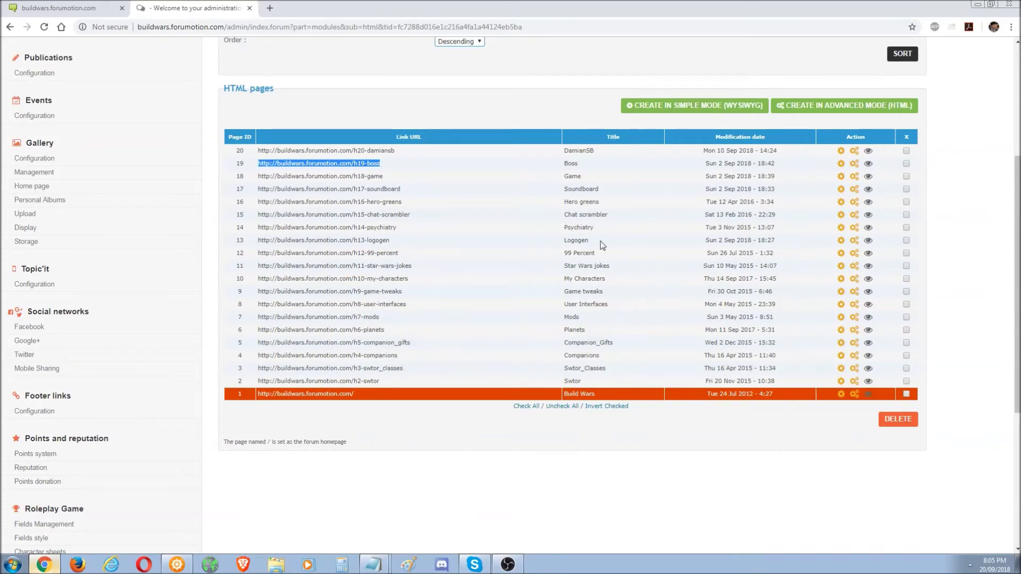
- Scroll through the HTML pages list, then show the test forum and scroll to its footer
click(1002, 291)
drag(1016, 294, 1017, 181)
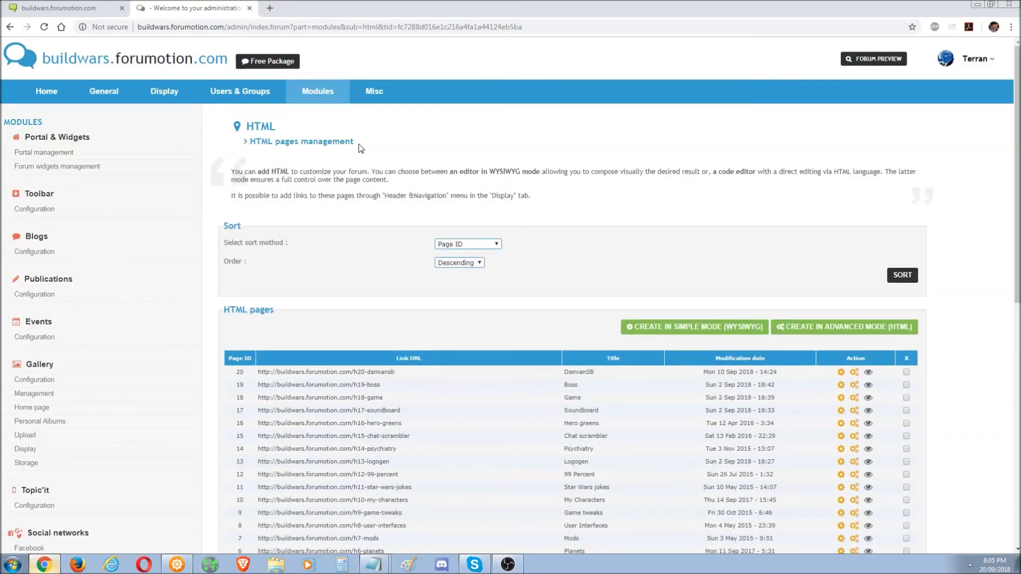
drag(1016, 234, 936, 468)
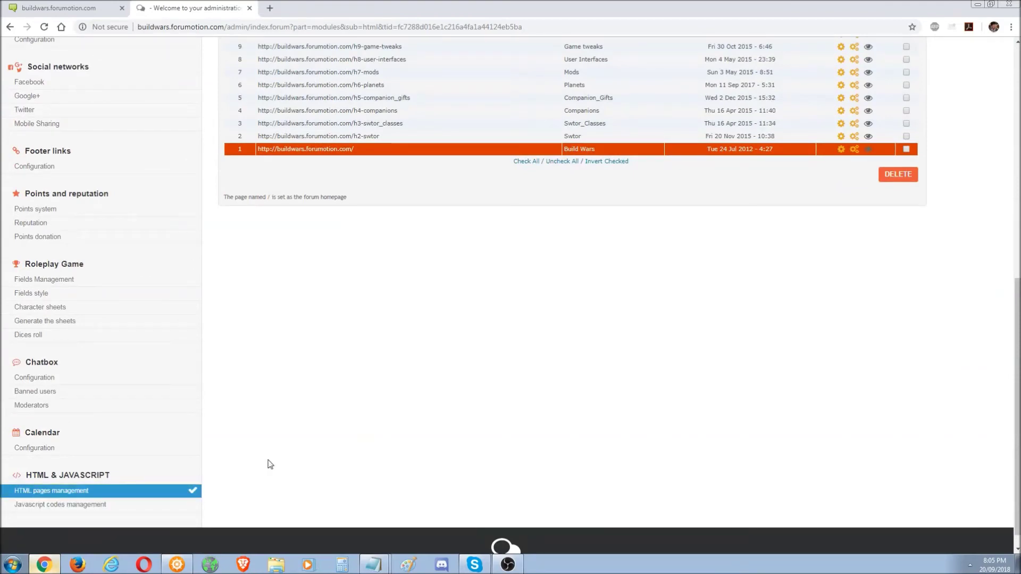
drag(1016, 415, 1016, 250)
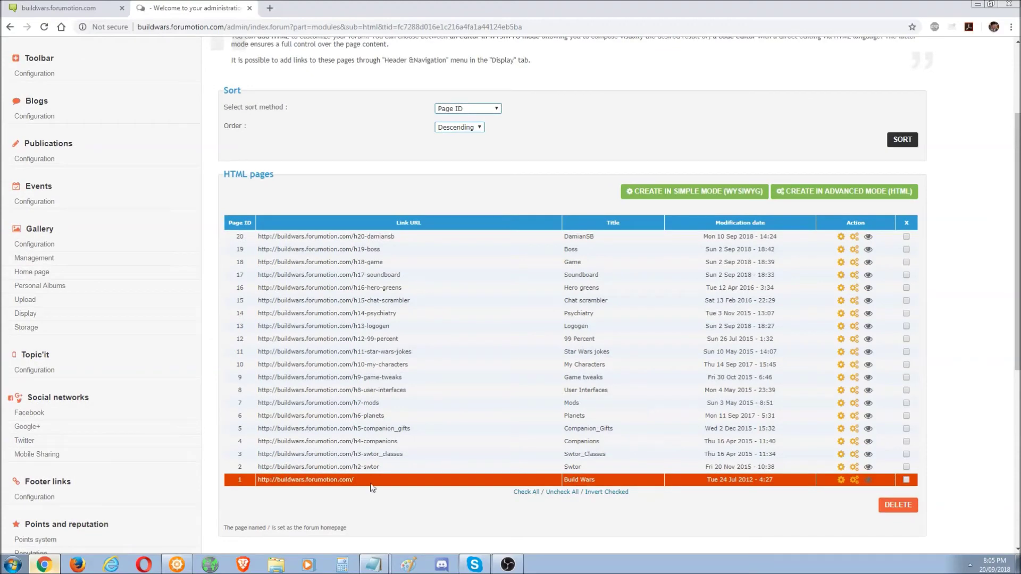
click(176, 568)
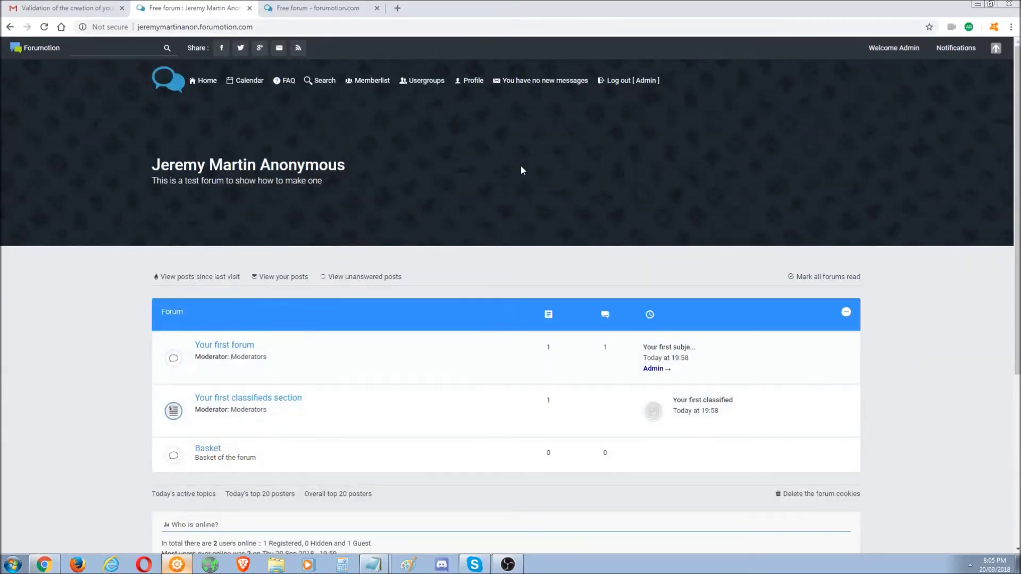
drag(1016, 212, 1017, 382)
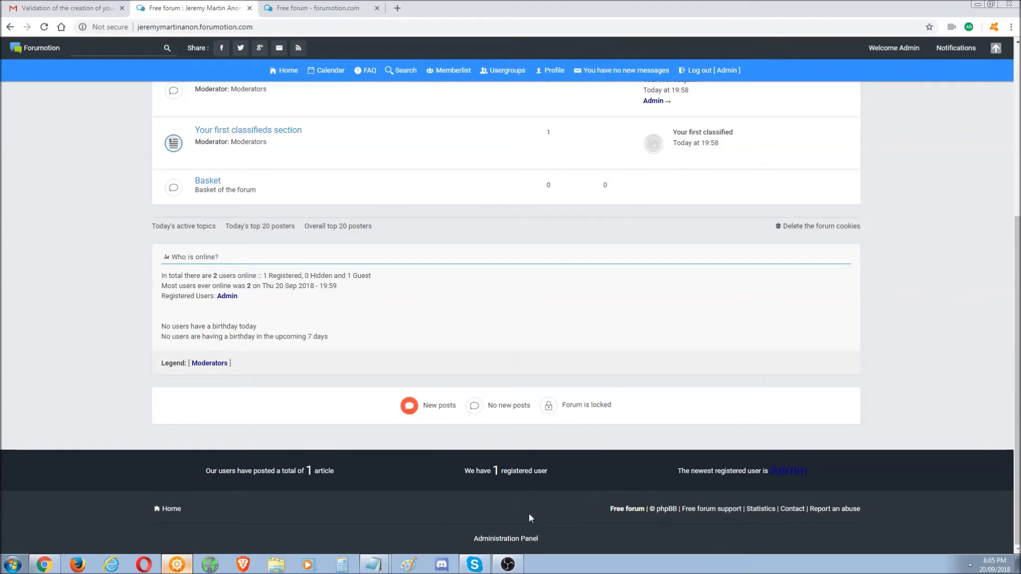
- Open the test forum's admin panel in advanced mode and go to Modules > HTML pages management
click(504, 539)
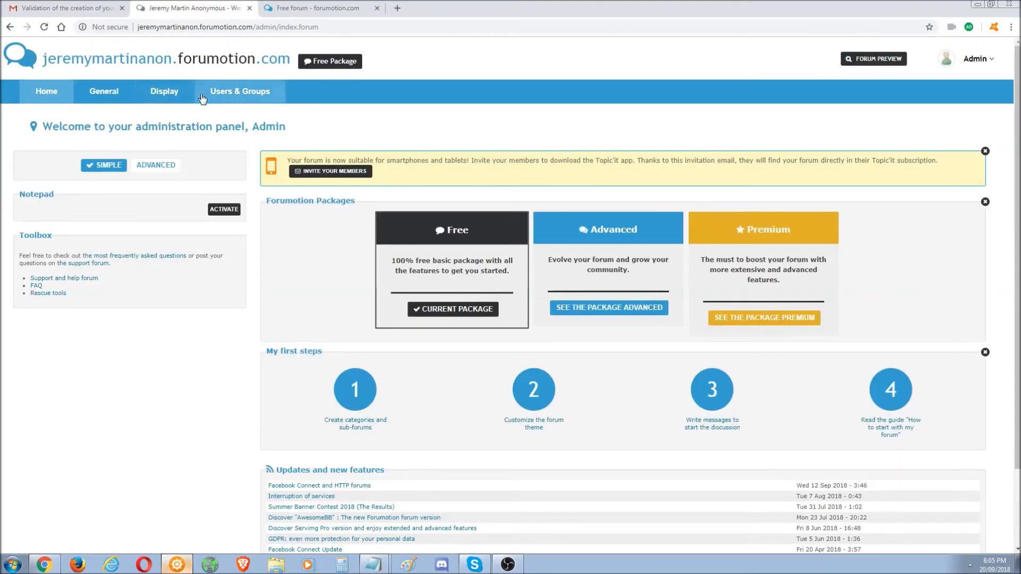
click(242, 94)
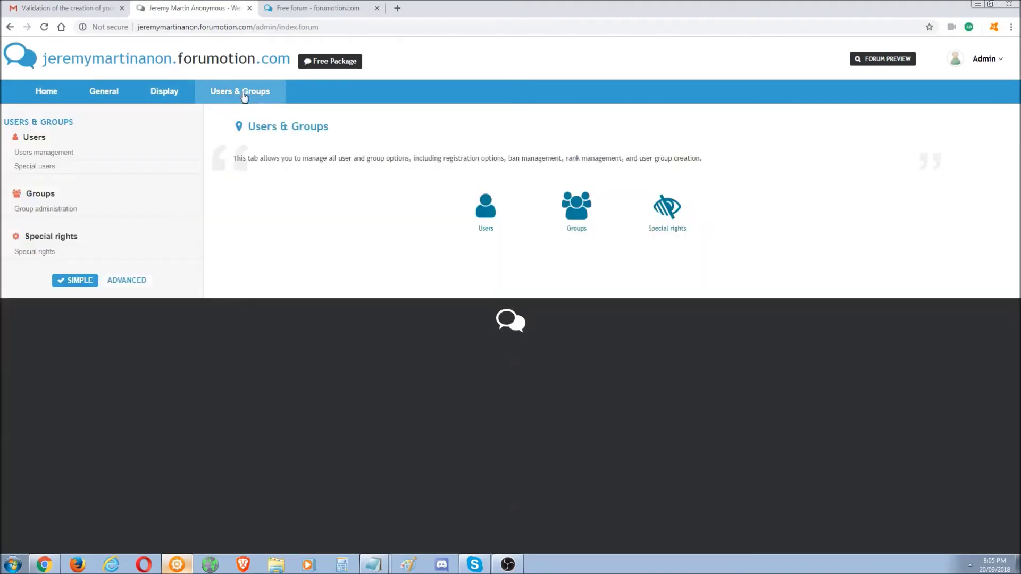
click(123, 282)
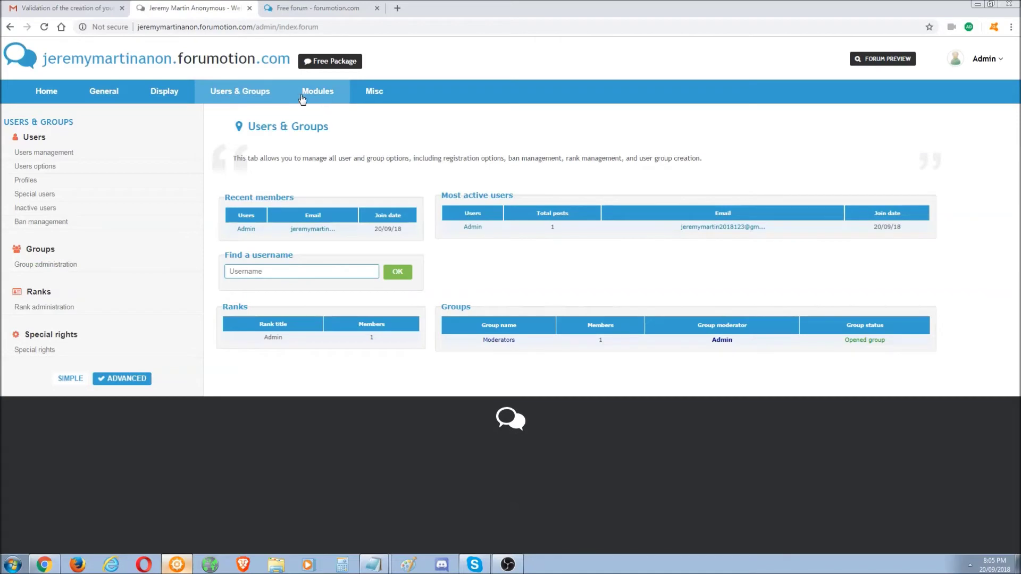
click(71, 379)
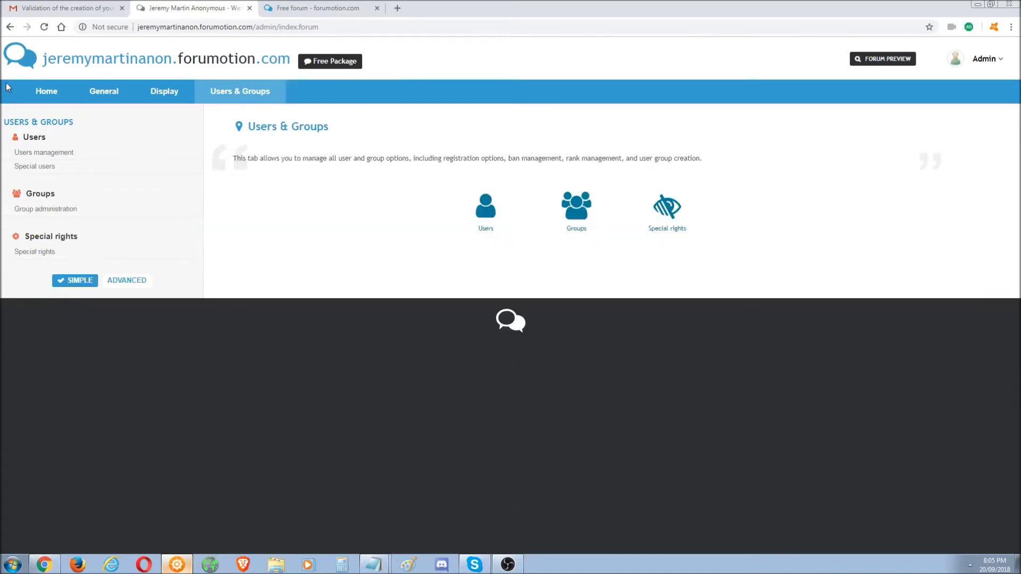
click(52, 101)
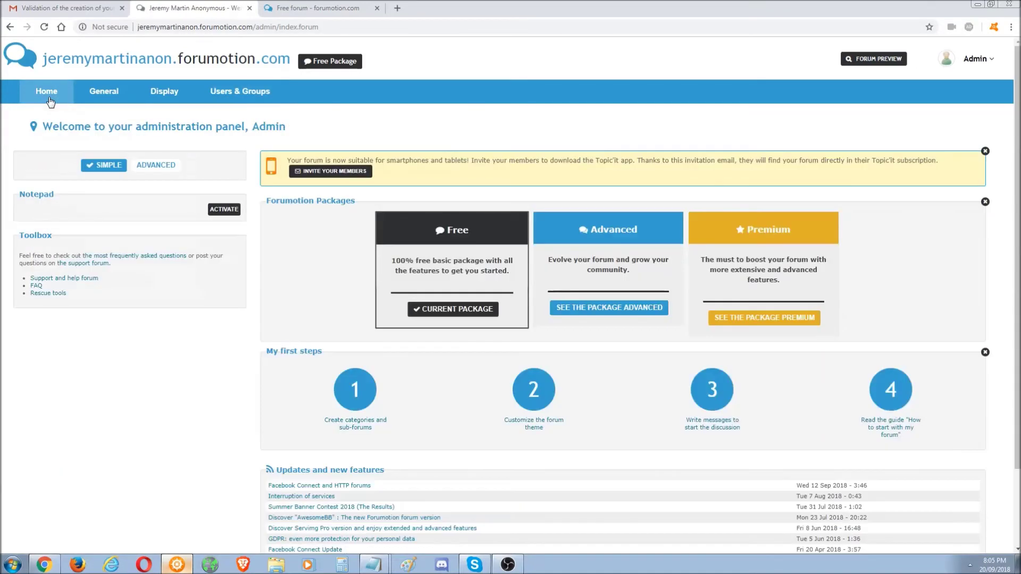
click(162, 163)
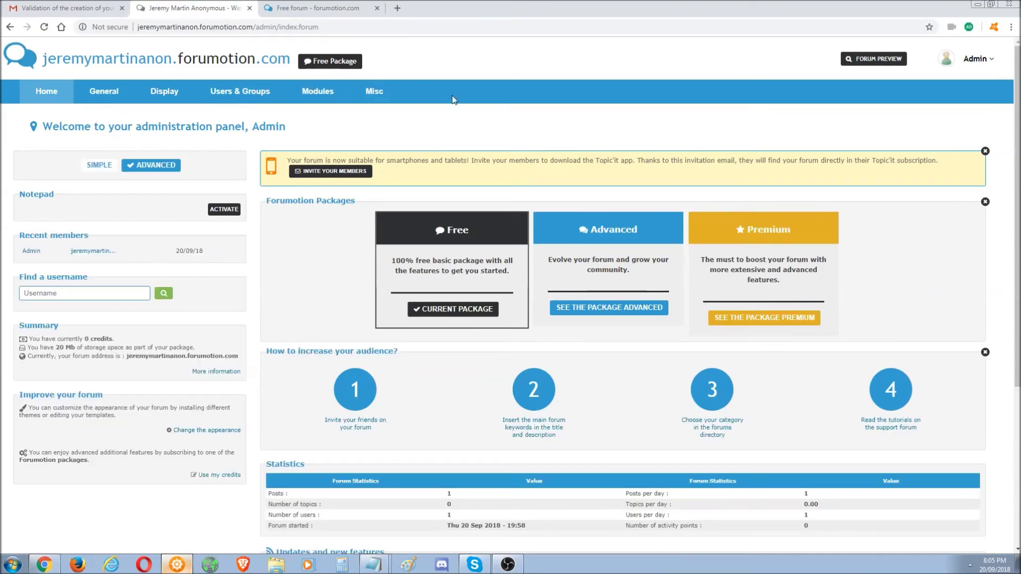
click(335, 95)
scroll(511, 266, down, 7)
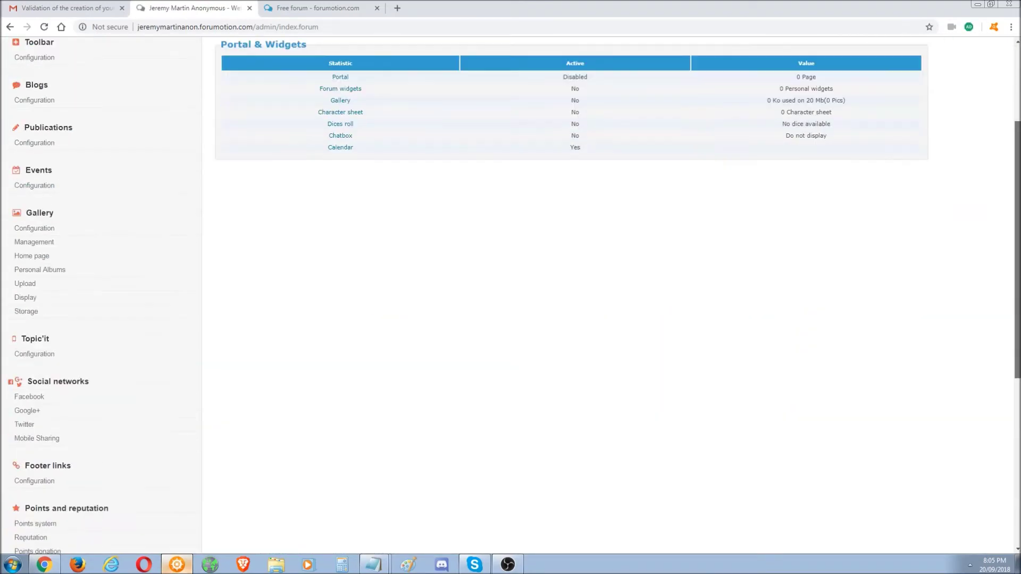
click(78, 477)
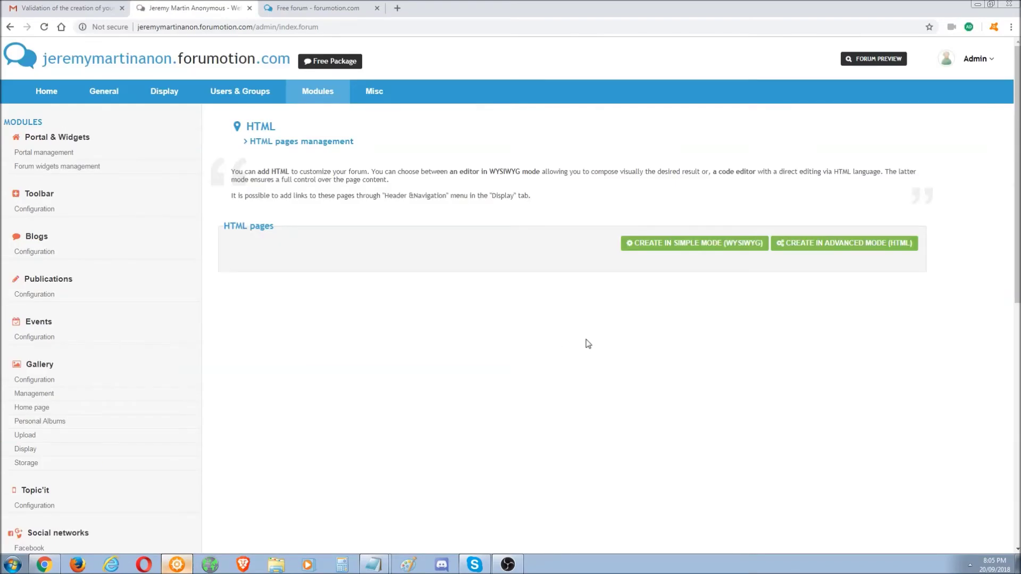
- Create an advanced HTML page titled 'Home page' with content 'This is my forum homepage.'
click(837, 244)
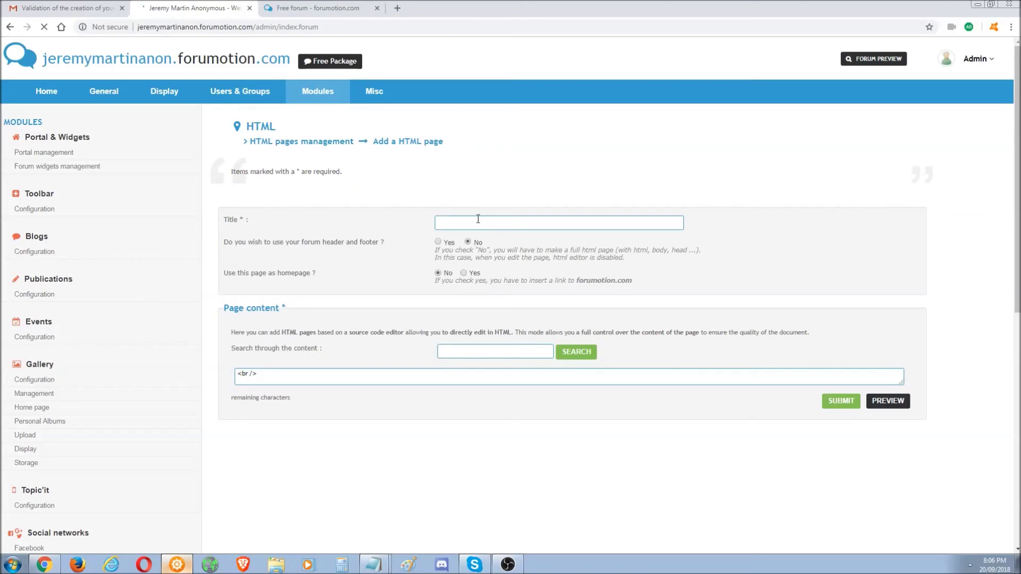
click(479, 221)
text(Home page)
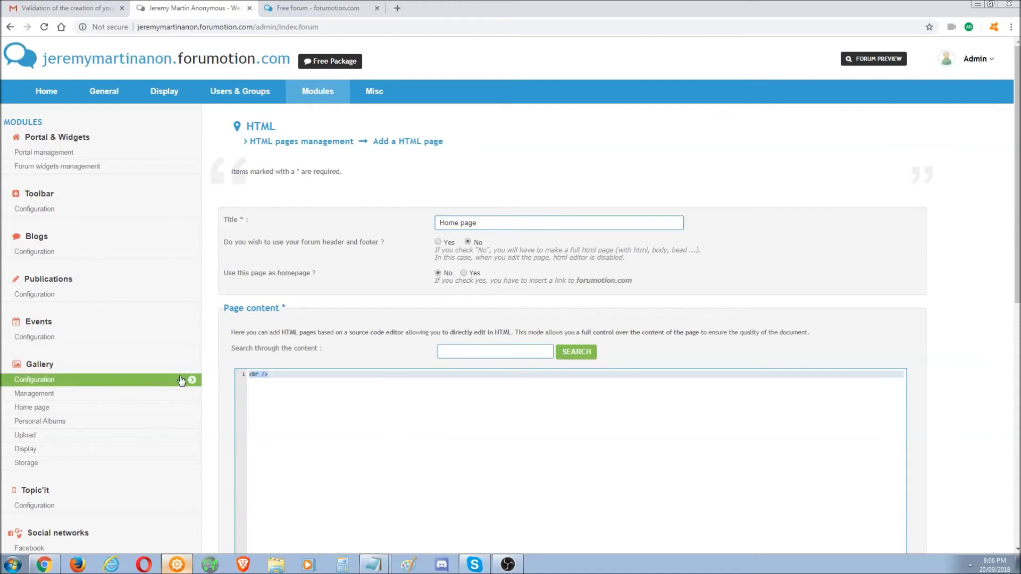
text(This is my forum homepage.)
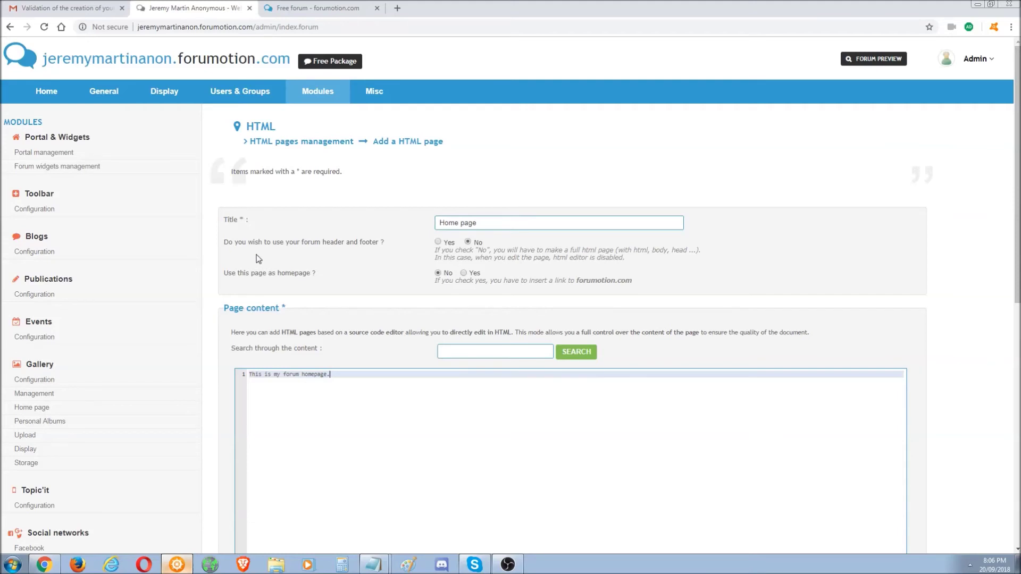
- Point out the header/footer question and the hint requiring a forumotion.com link
drag(248, 244, 345, 242)
click(366, 241)
drag(433, 281, 631, 283)
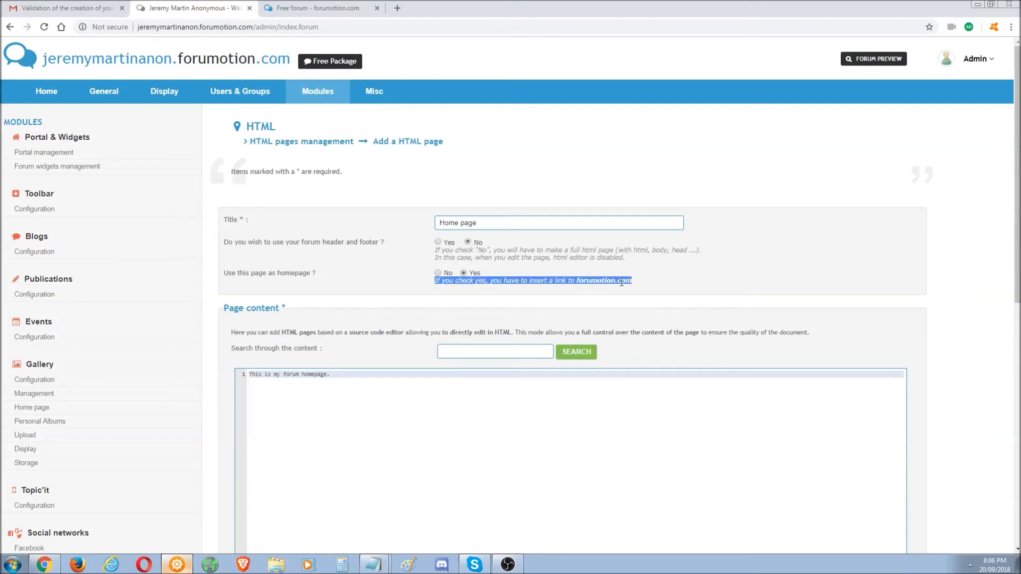
click(619, 282)
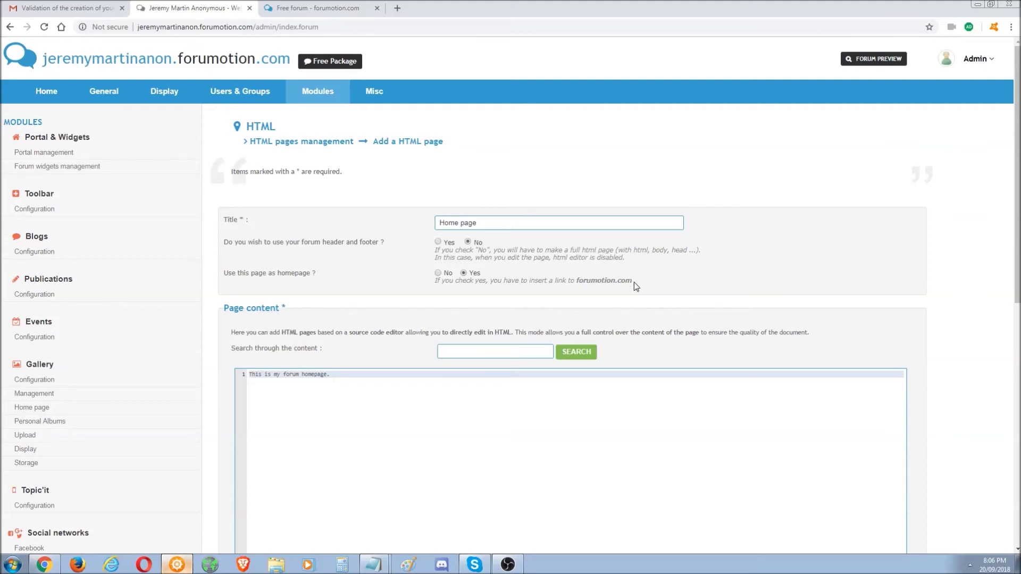
drag(633, 282, 580, 282)
click(421, 404)
- Launch Dreamweaver from the desktop shortcut and bring its window to the front
click(1017, 564)
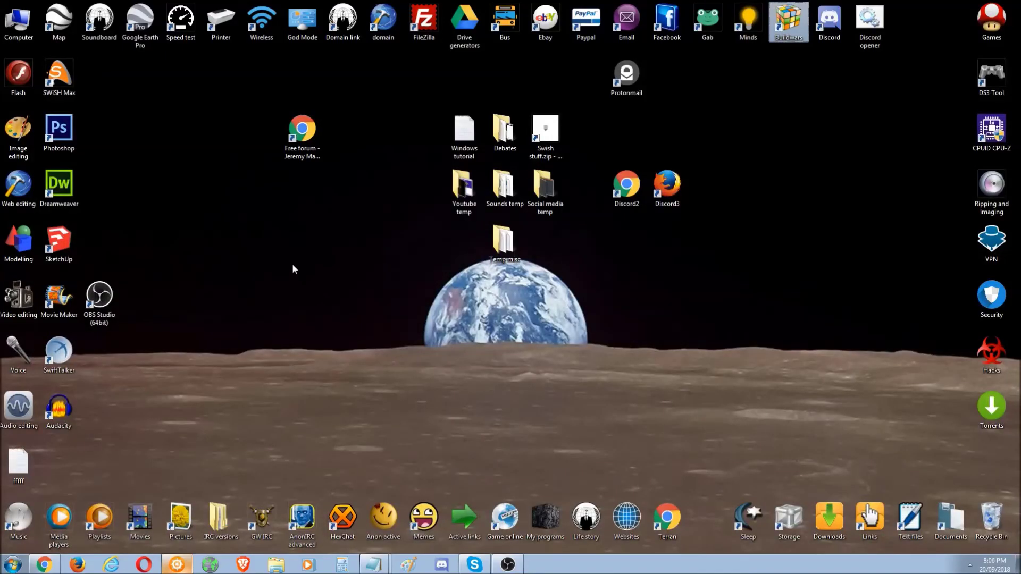
click(59, 186)
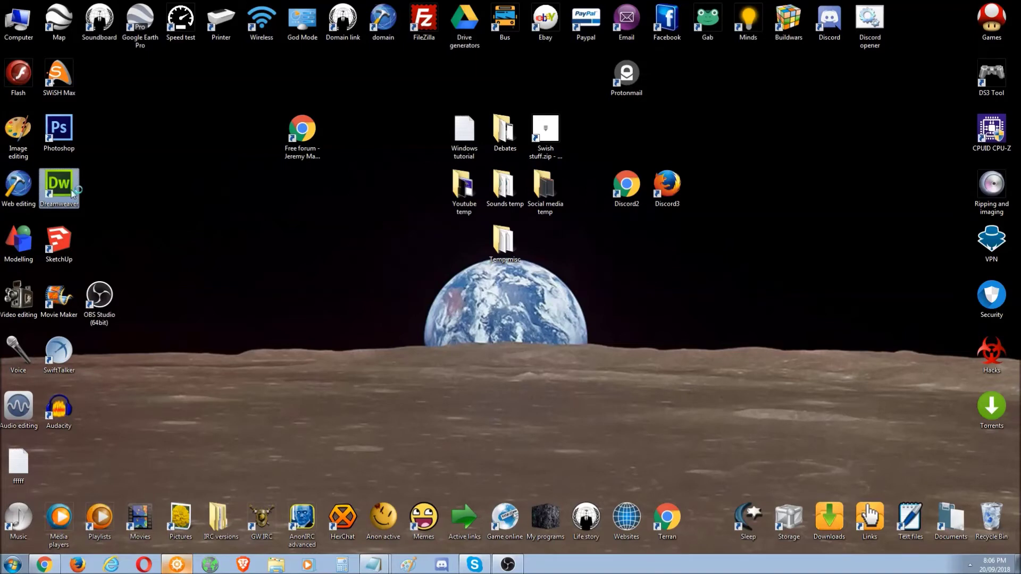
click(192, 565)
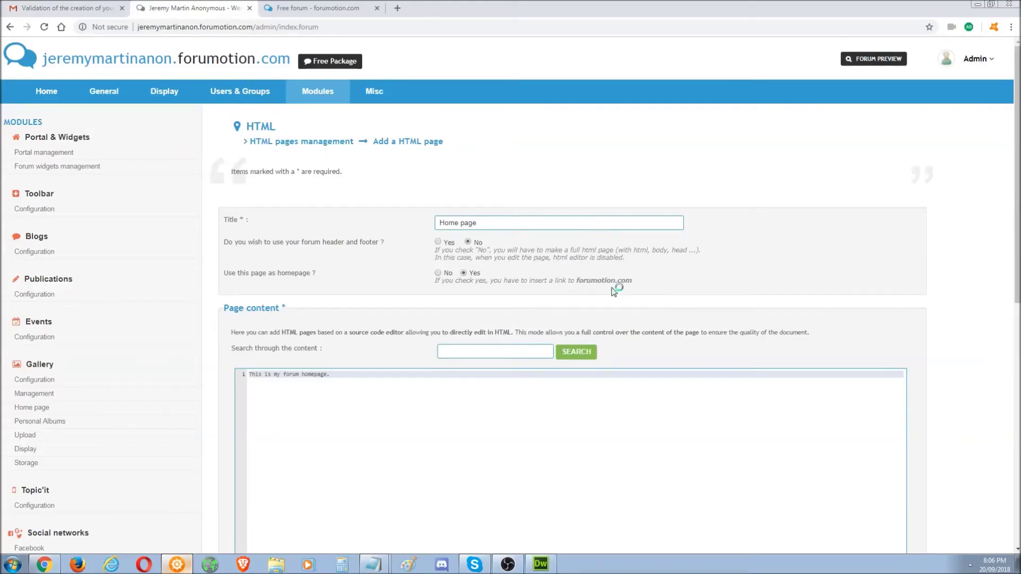
drag(634, 281, 579, 287)
key(ctrl+c)
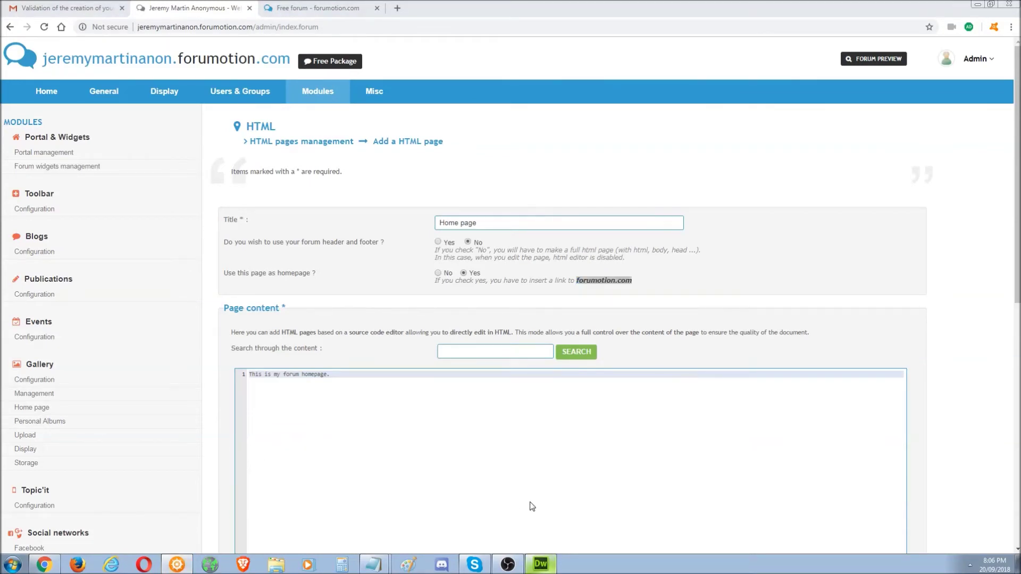
click(540, 566)
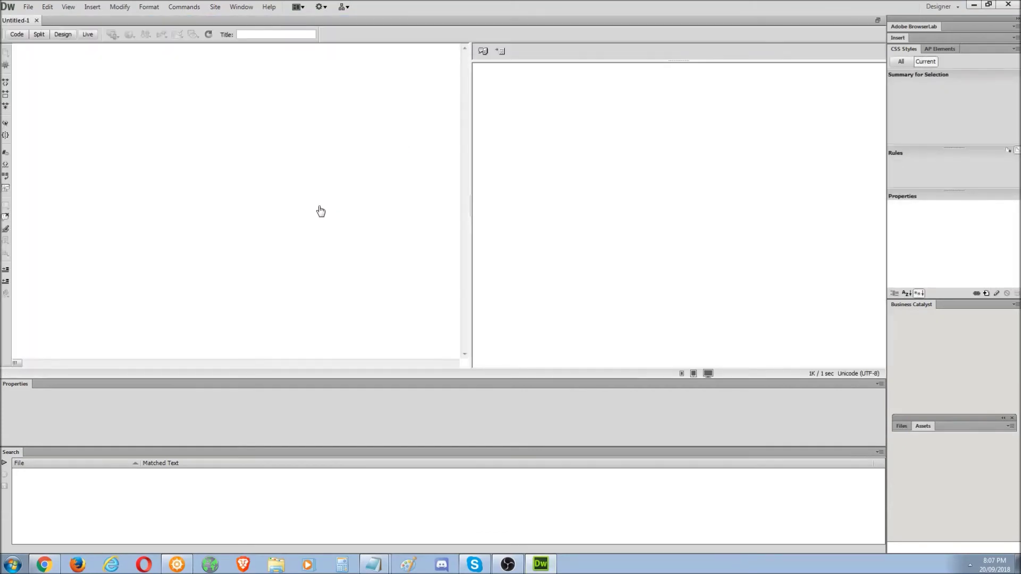
- Clear Untitled-1's default code and put forumotion.com text on line 1
key(ctrl+a)
key(Delete)
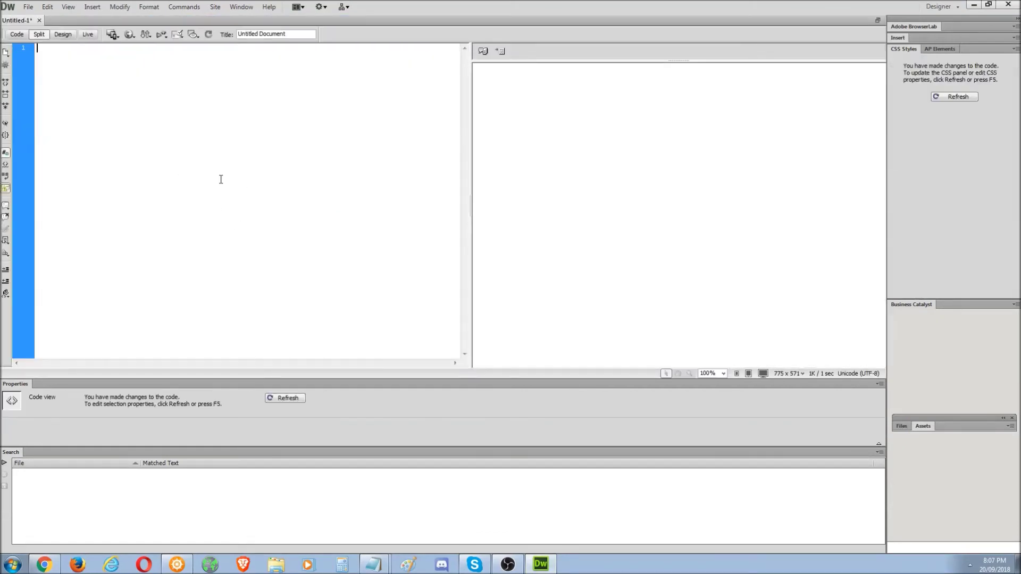
click(285, 398)
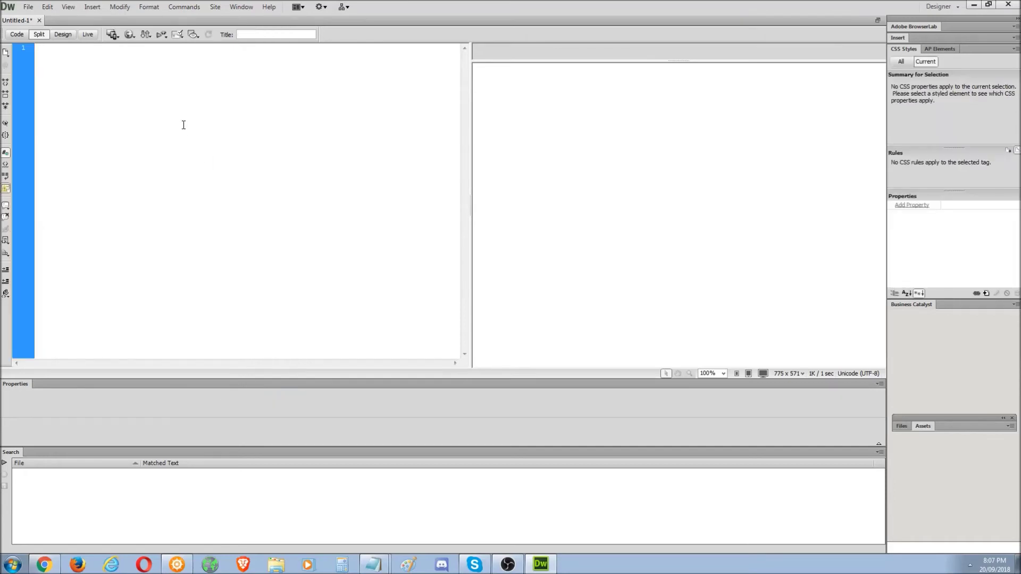
key(ctrl+v)
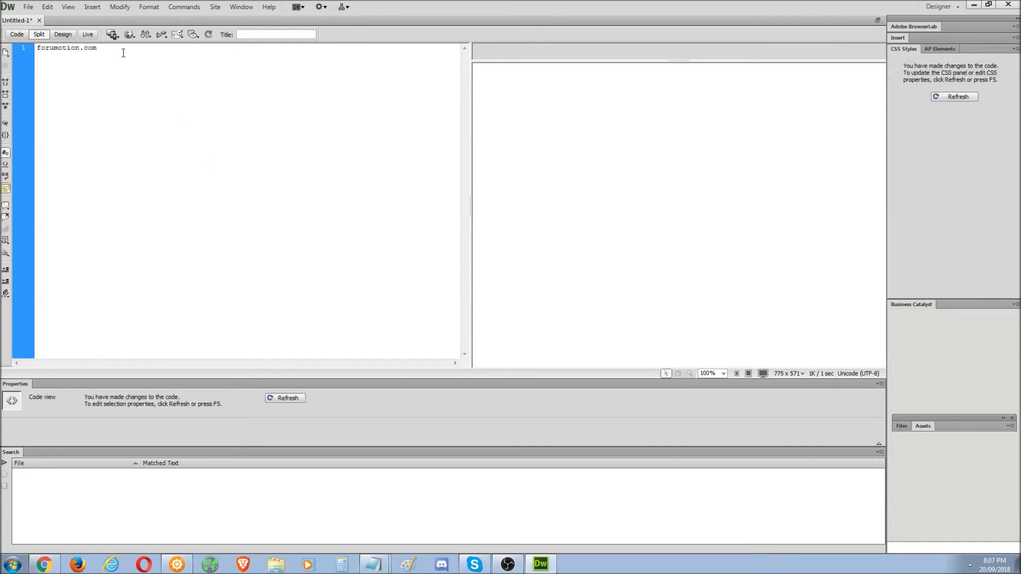
drag(122, 53, 38, 51)
triple_click(40, 56)
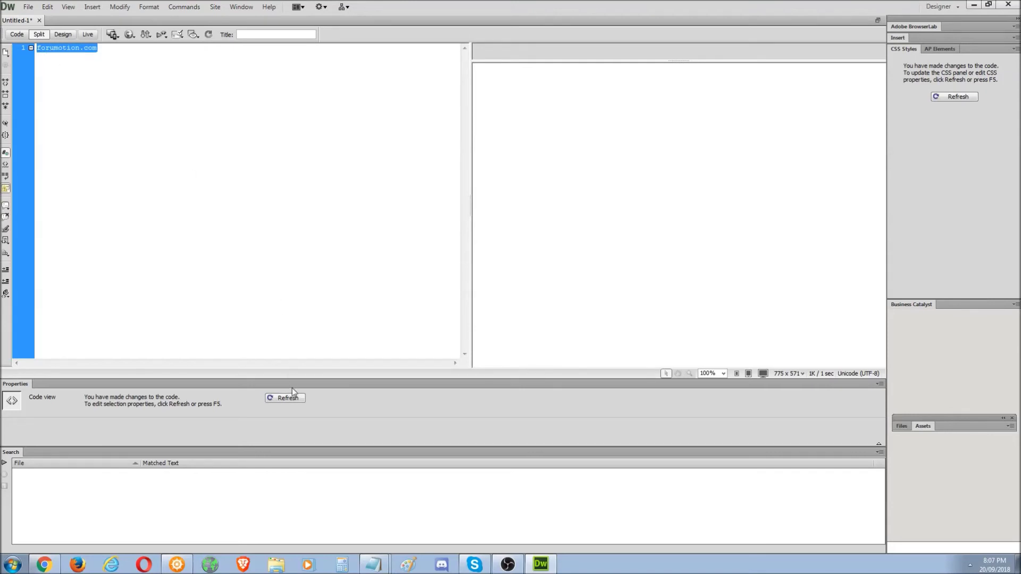
click(288, 396)
click(112, 61)
drag(111, 50, 58, 53)
click(58, 53)
triple_click(38, 52)
key(ctrl+c)
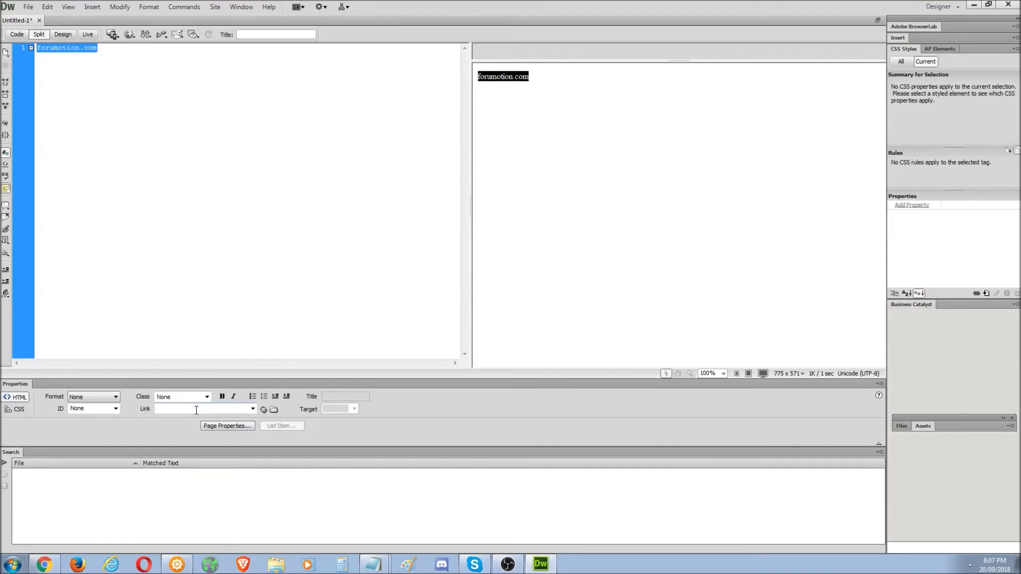
- Make the text a link to forumotion.com using the Properties Link field
click(197, 410)
key(ctrl+v)
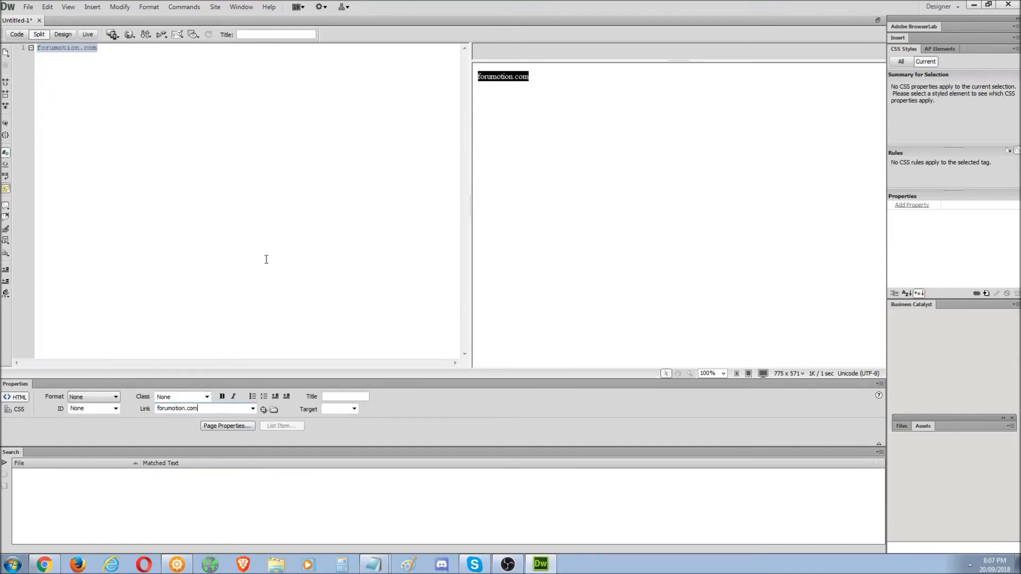
click(265, 258)
drag(543, 76, 467, 83)
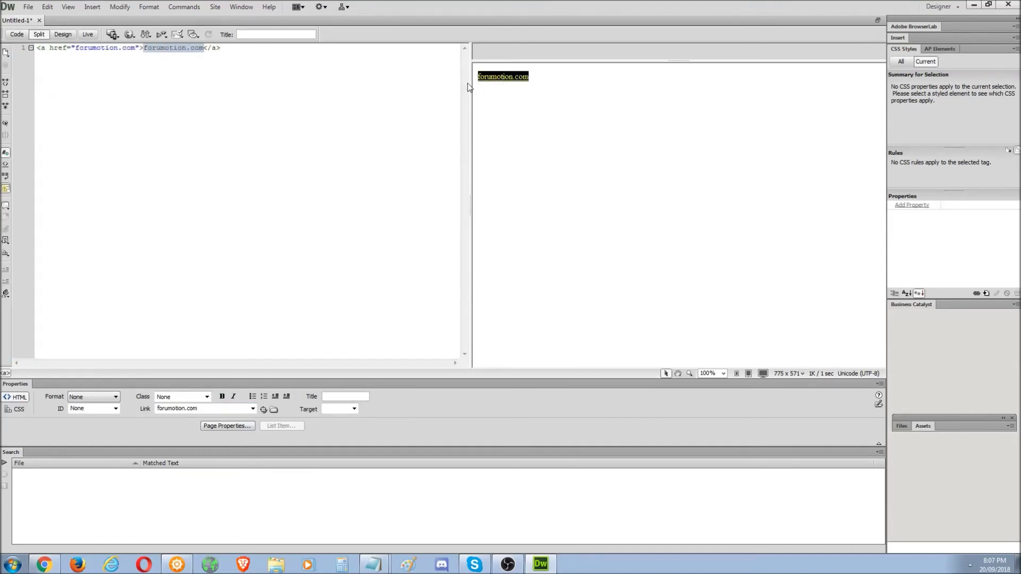
click(194, 64)
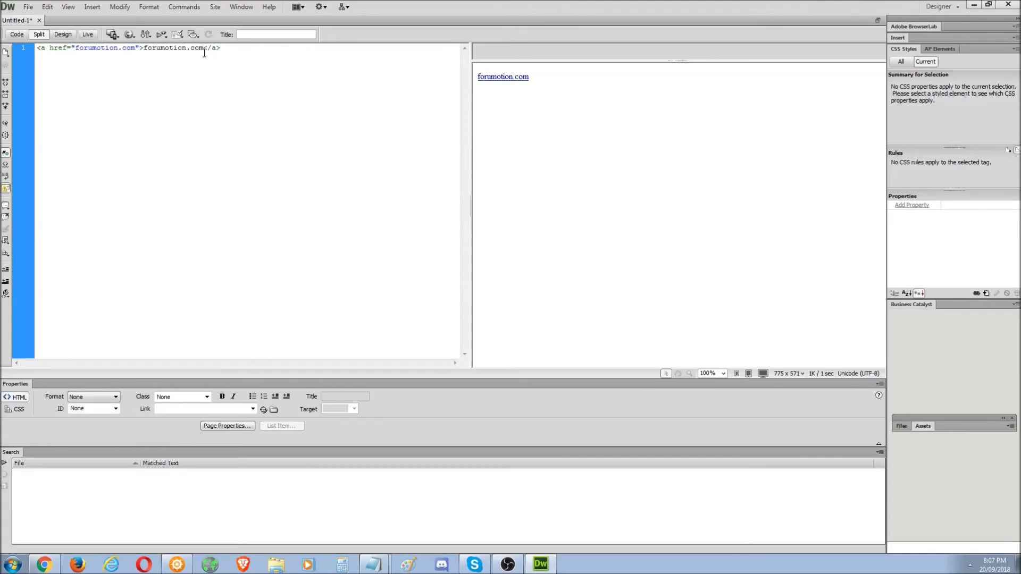
drag(204, 51, 147, 51)
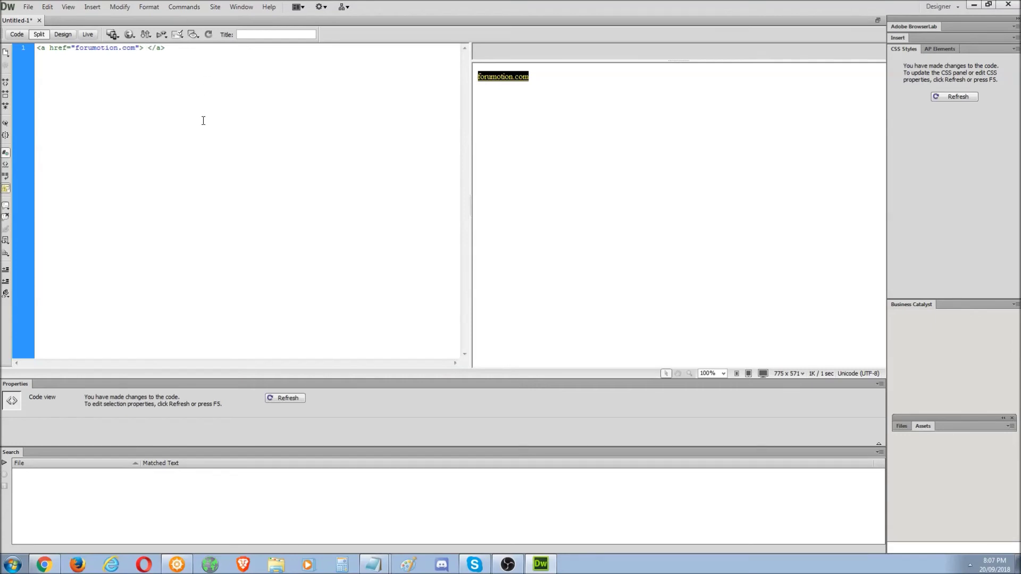
click(577, 165)
- Select the whole anchor code line and cut it to the clipboard
click(232, 74)
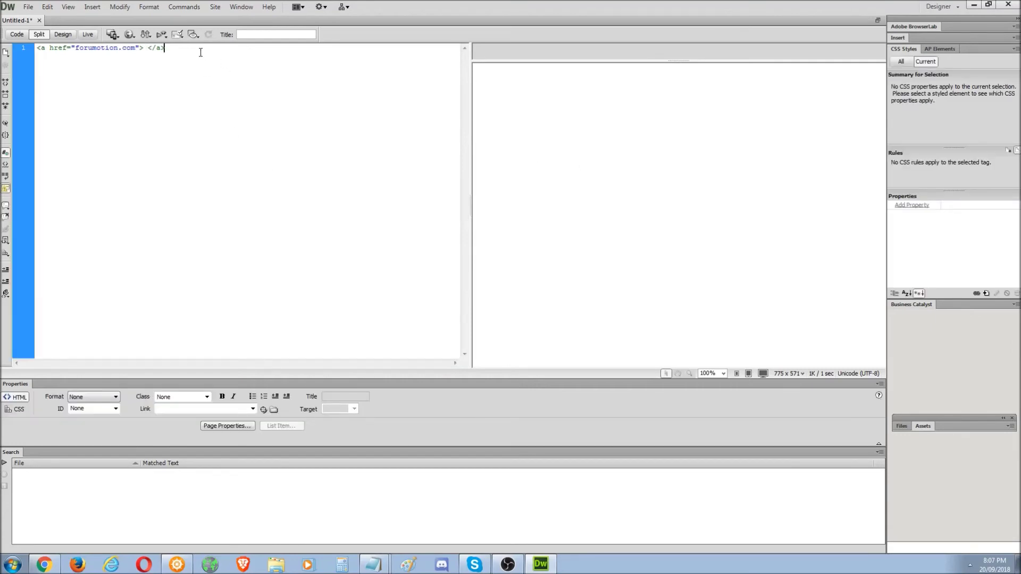
drag(176, 48, 39, 52)
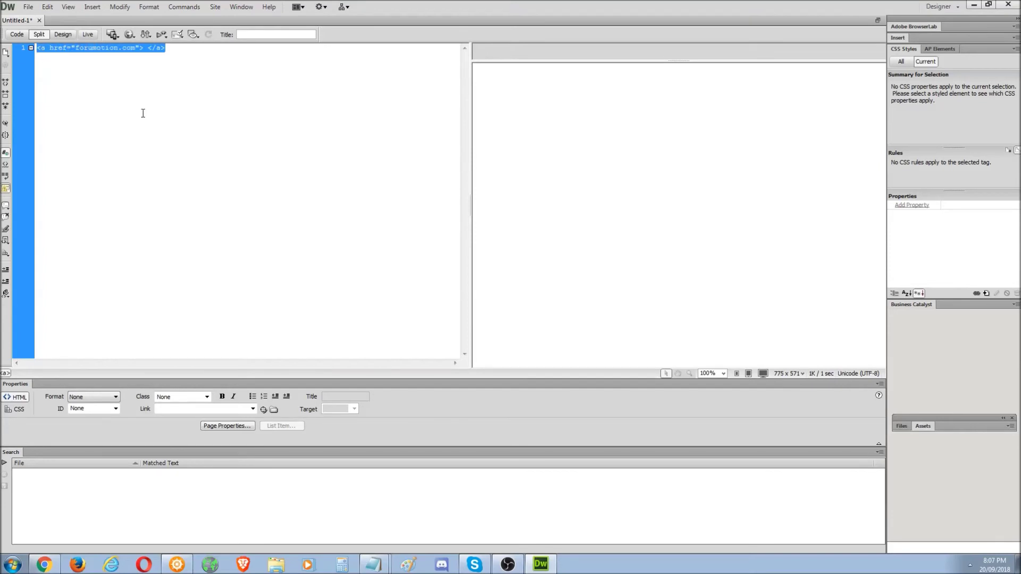
key(ctrl+x)
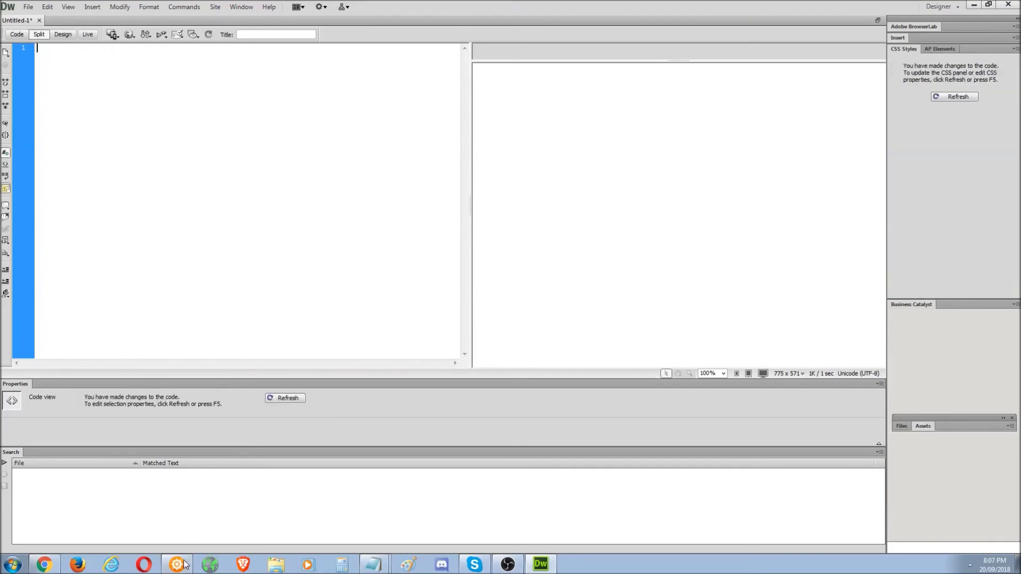
click(181, 563)
- Paste the forumotion.com anchor after the homepage sentence, preview, and save the page
click(417, 415)
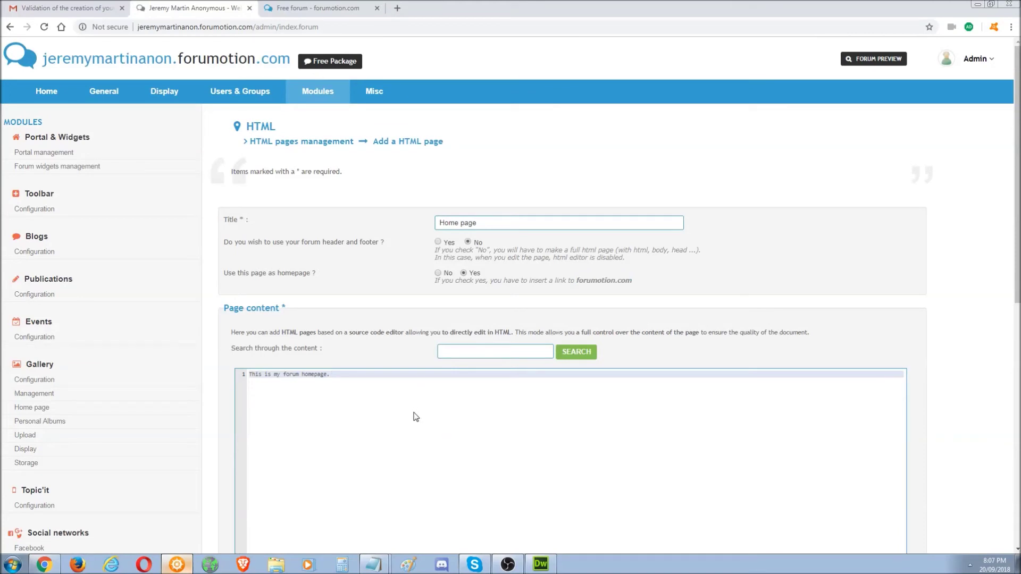
key(ctrl+v)
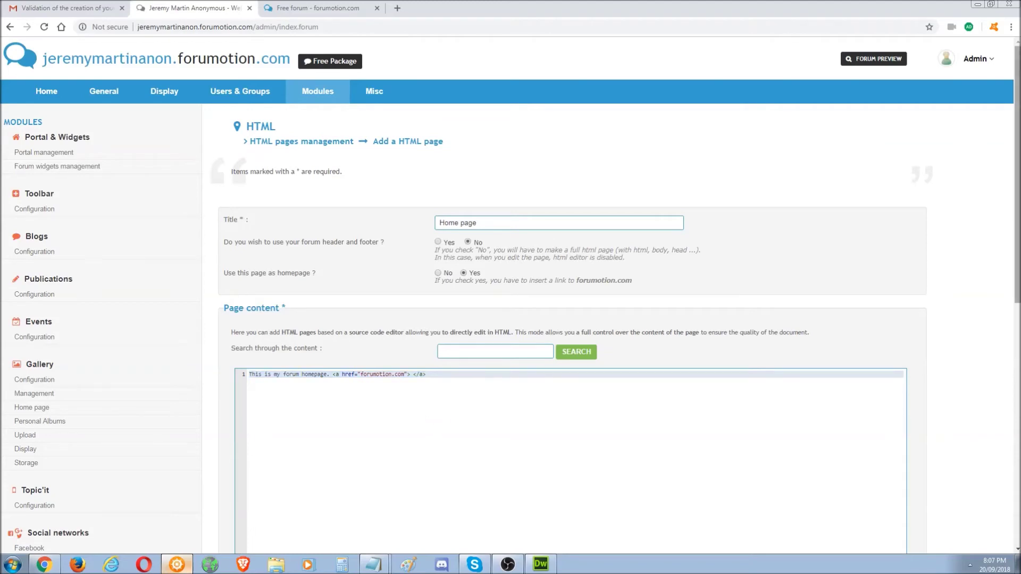
scroll(585, 372, down, 3)
click(886, 470)
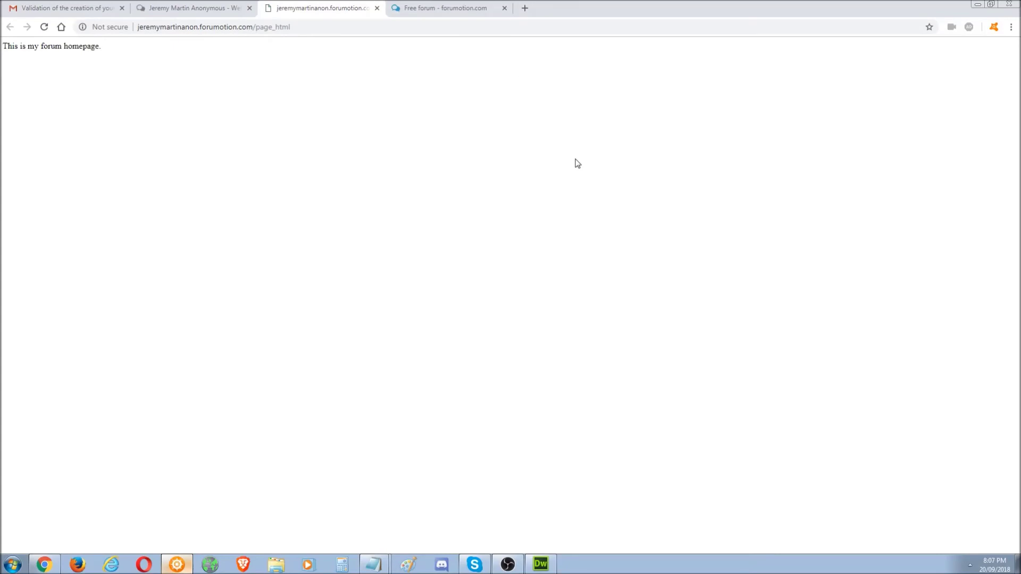
click(377, 9)
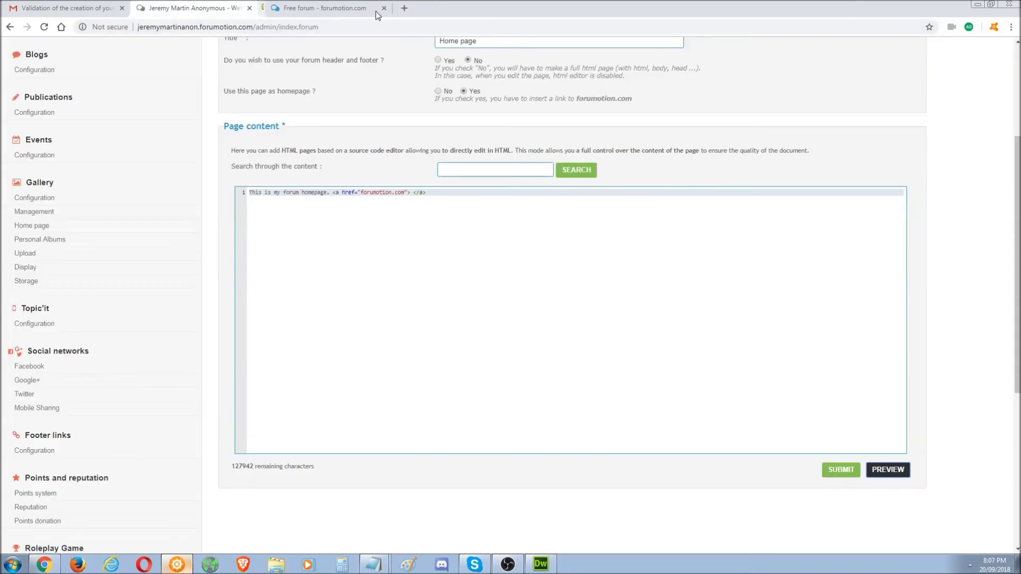
click(845, 472)
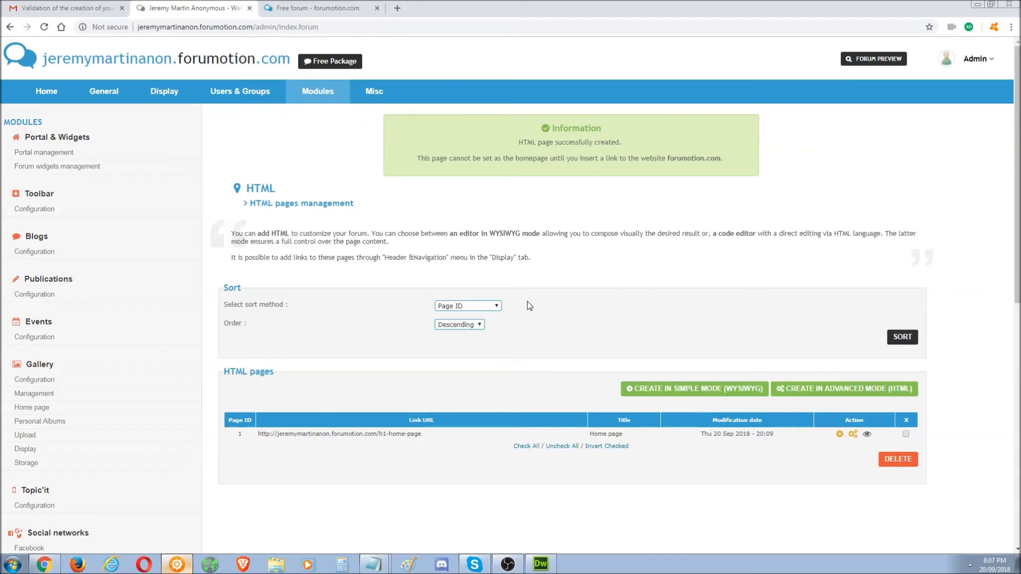
- Note the forumotion.com link requirement message and close the extra forum tab
drag(520, 153, 588, 156)
click(599, 157)
click(343, 15)
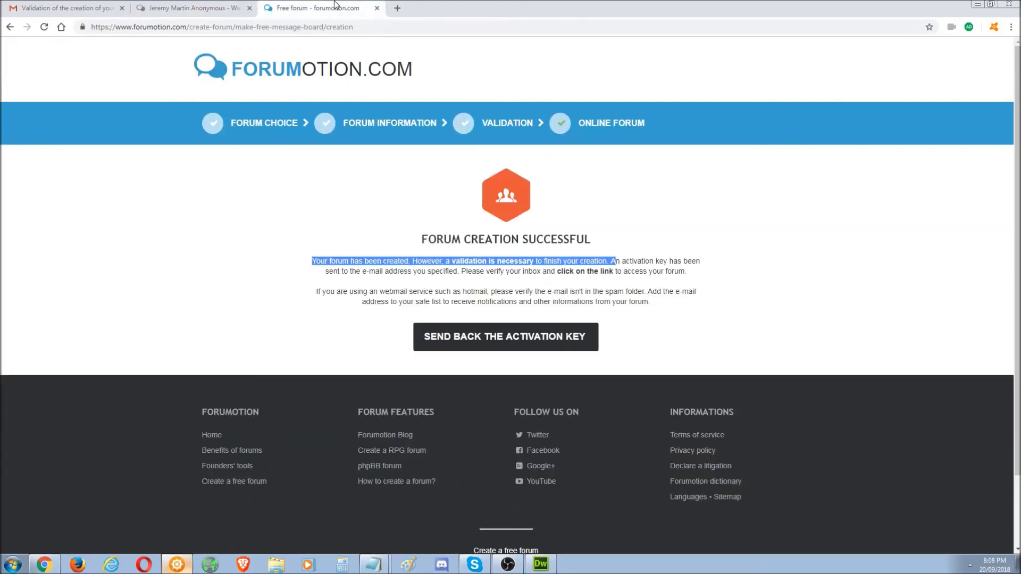
click(264, 23)
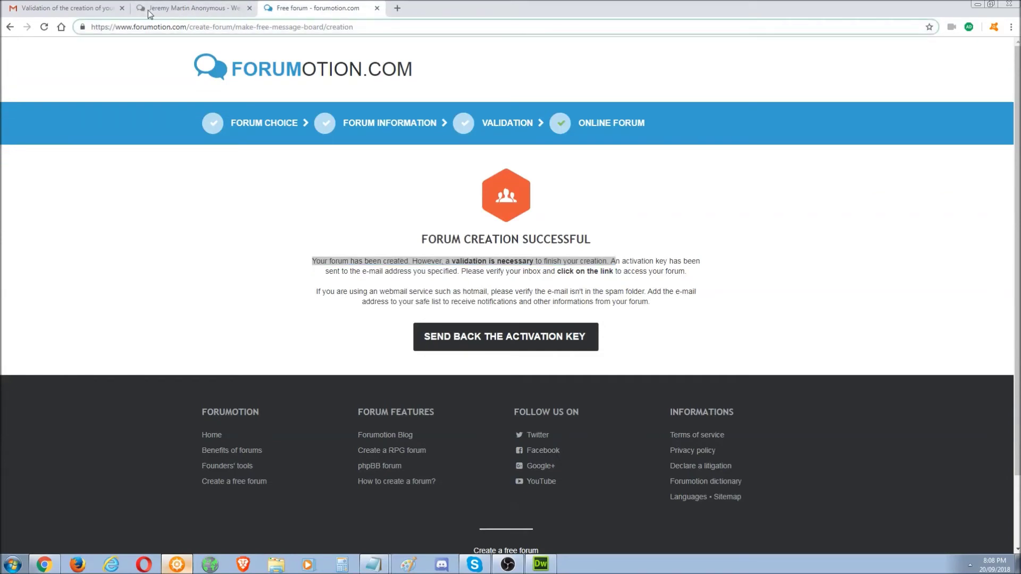
click(377, 8)
click(188, 11)
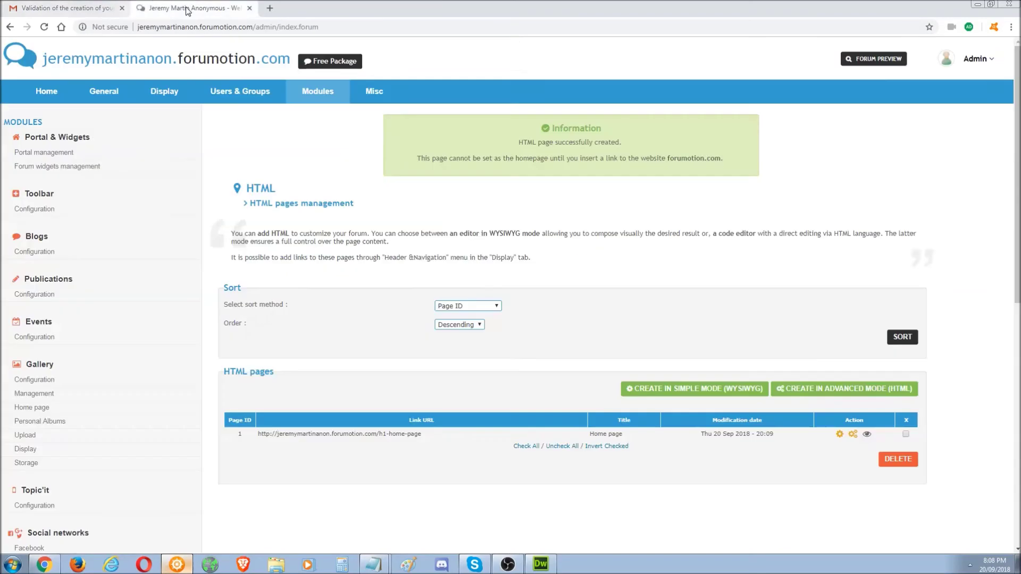
- Open the forum's public index in a new tab, then return to the HTML pages list
double_click(254, 28)
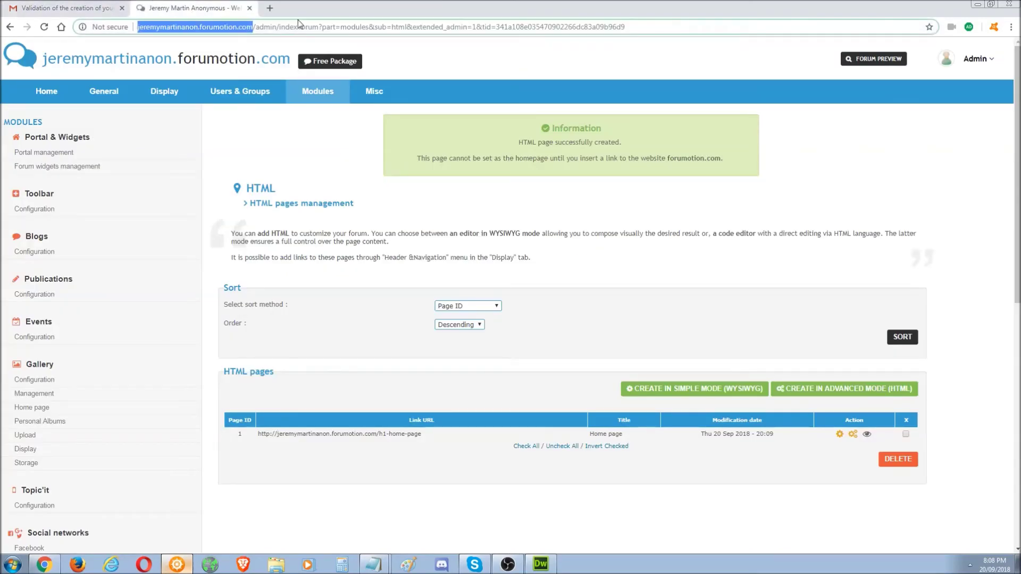
click(269, 8)
key(ctrl+v)
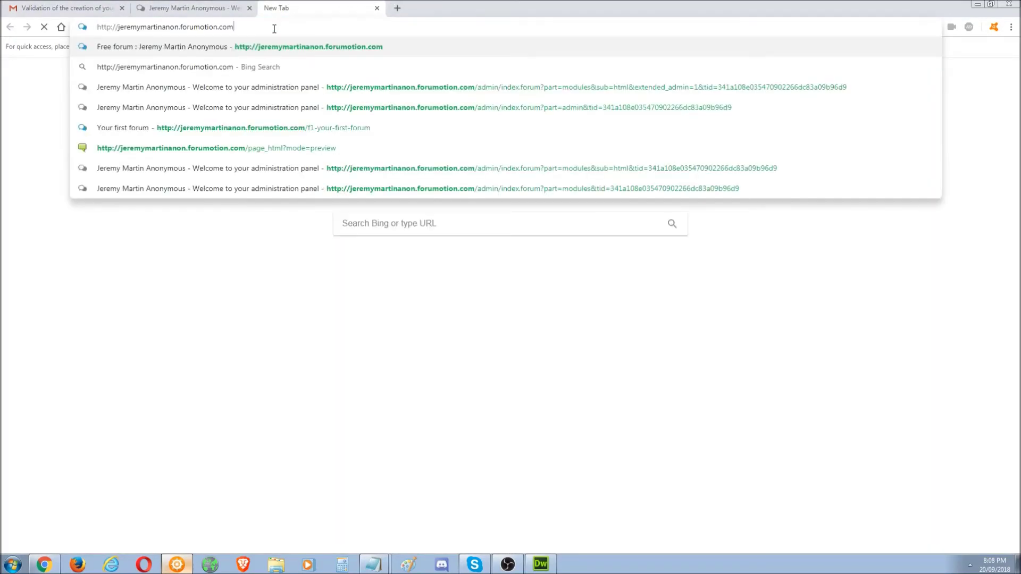
key(Return)
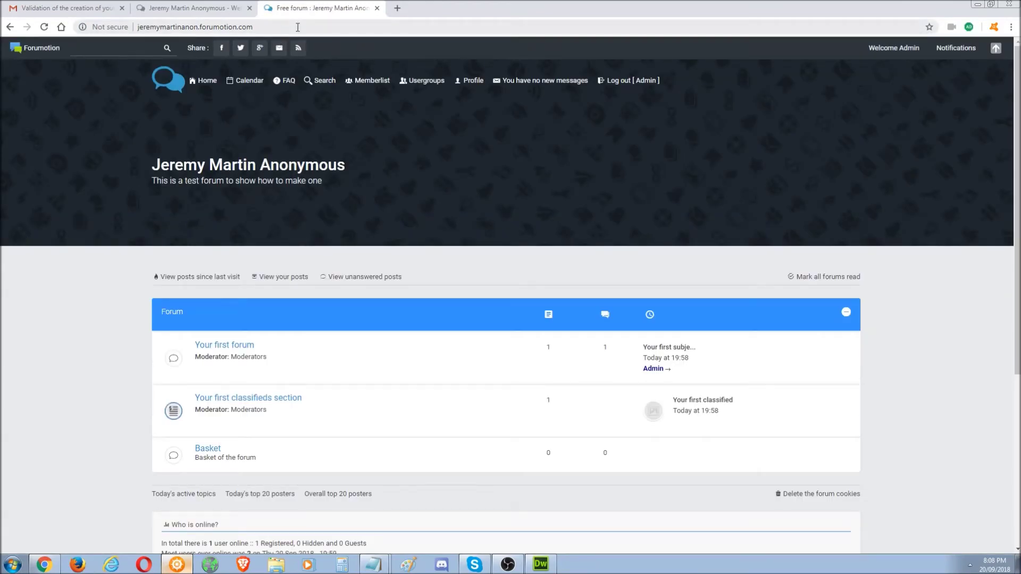
click(212, 8)
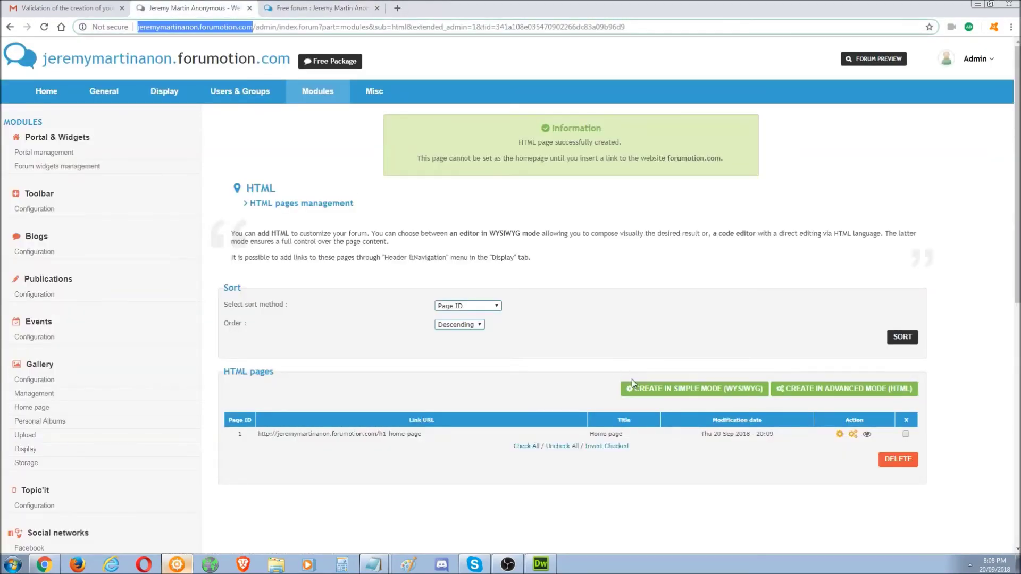
- Try submitting the Home page as the forum homepage, then check the public forum page
click(840, 434)
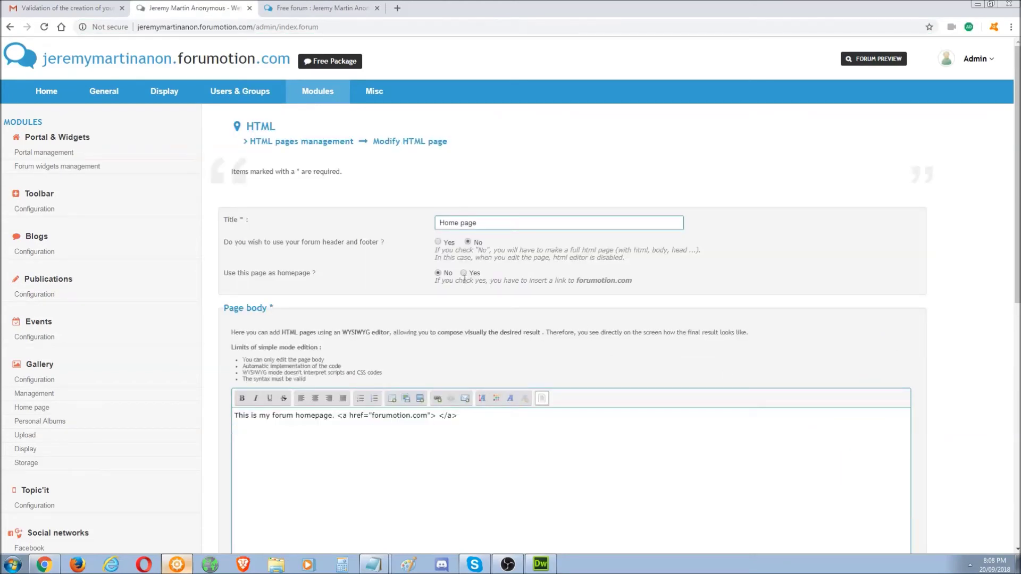
scroll(664, 372, down, 4)
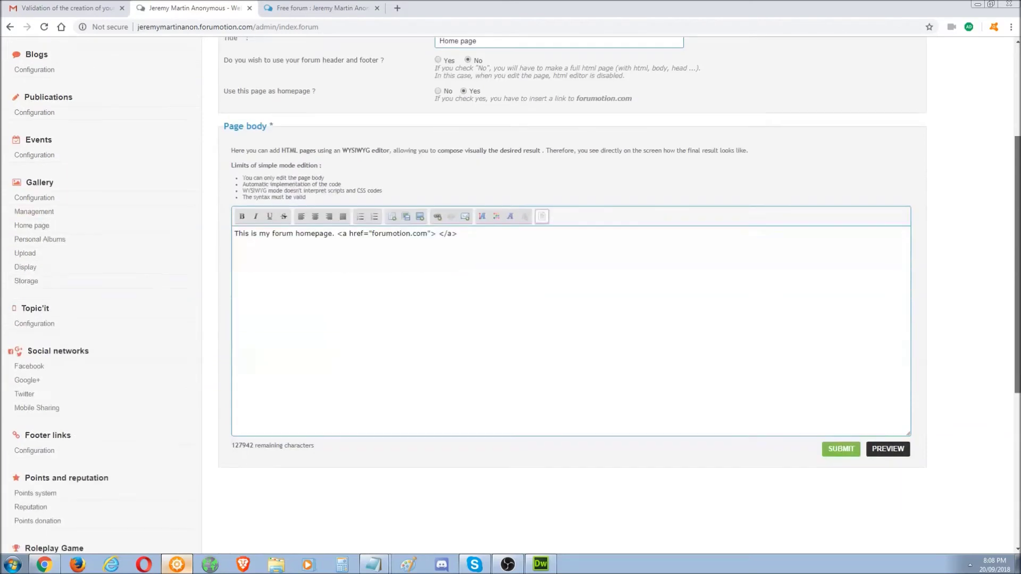
click(845, 438)
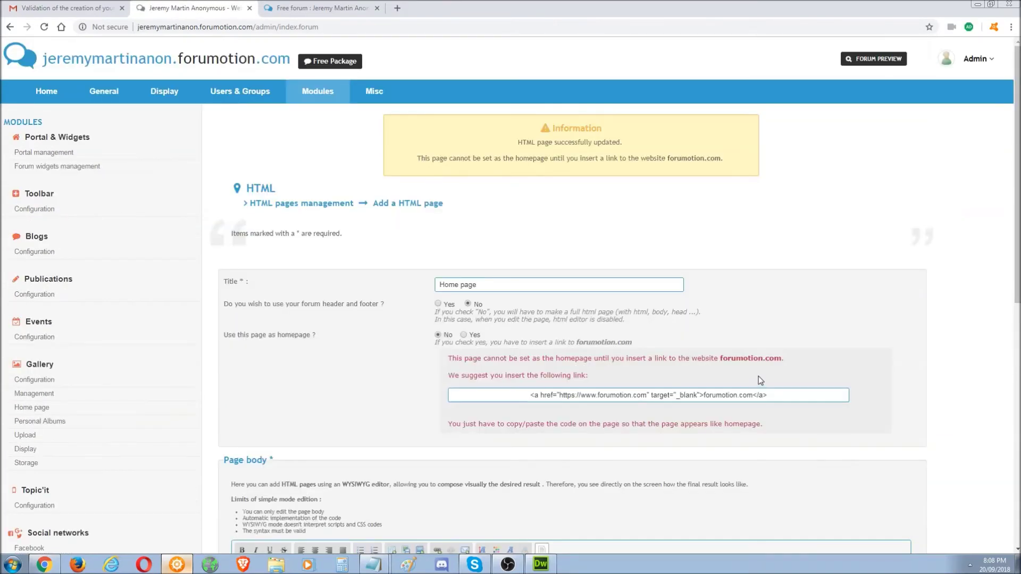
click(315, 12)
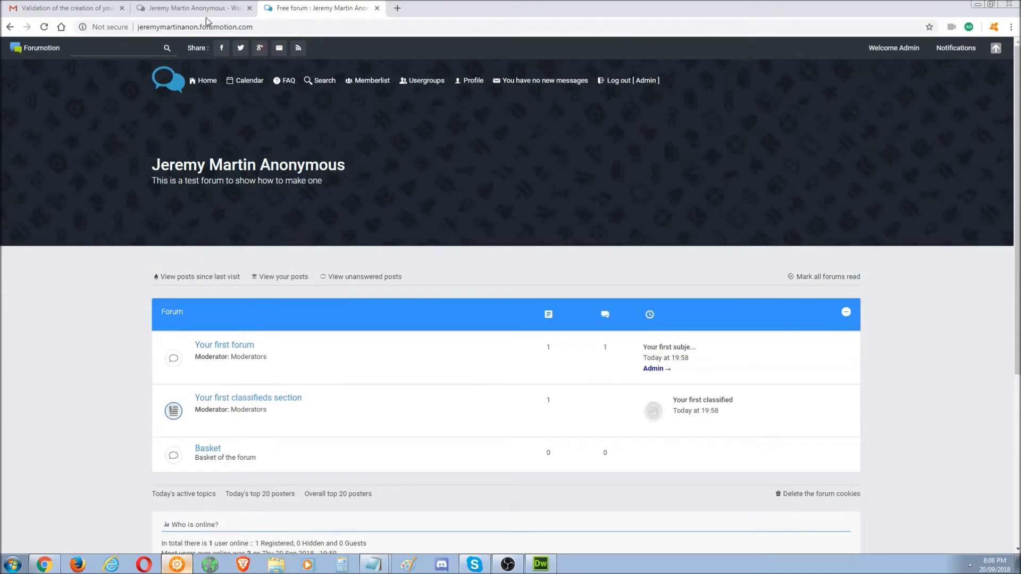
click(202, 9)
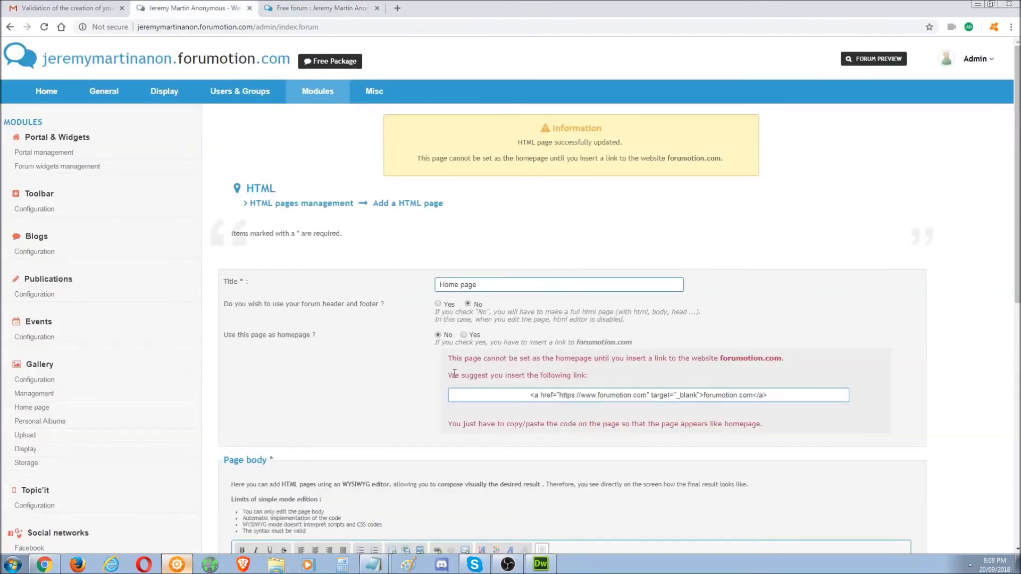
- Replace the old link with the suggested forumotion.com link code, change its text to '.', and submit
drag(468, 354, 740, 364)
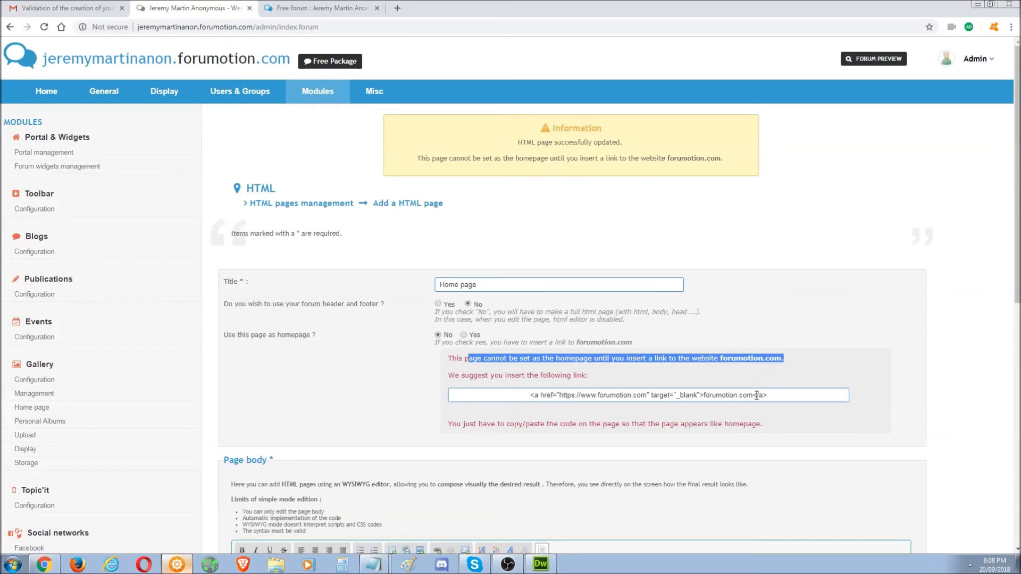
drag(787, 398, 512, 407)
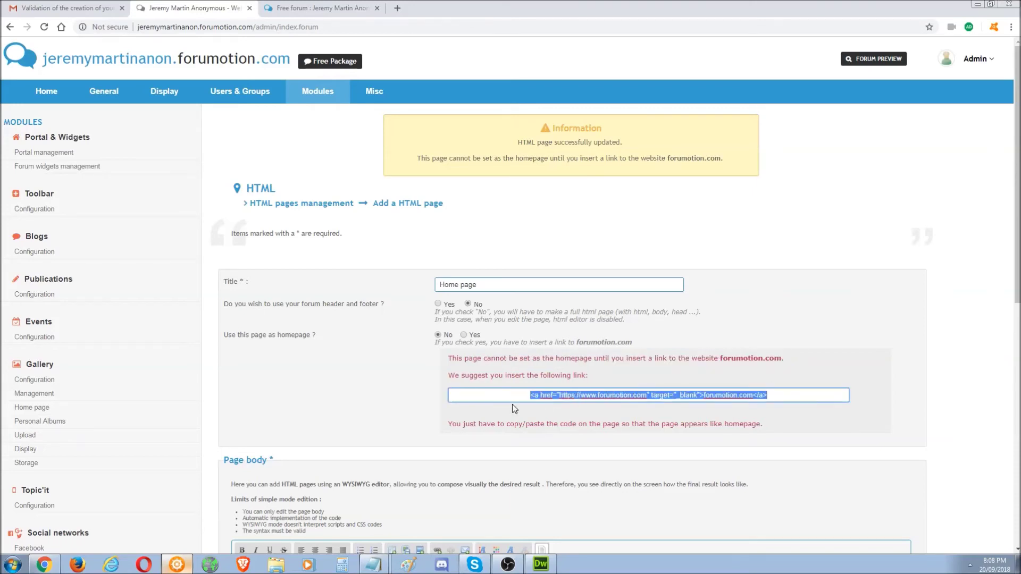
scroll(783, 362, down, 4)
drag(491, 387, 338, 381)
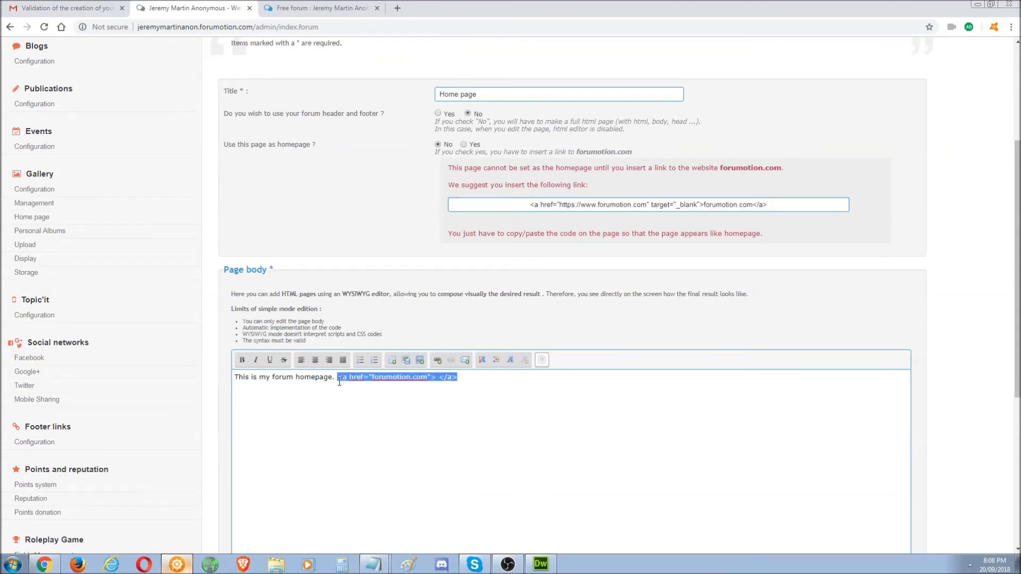
key(ctrl+v)
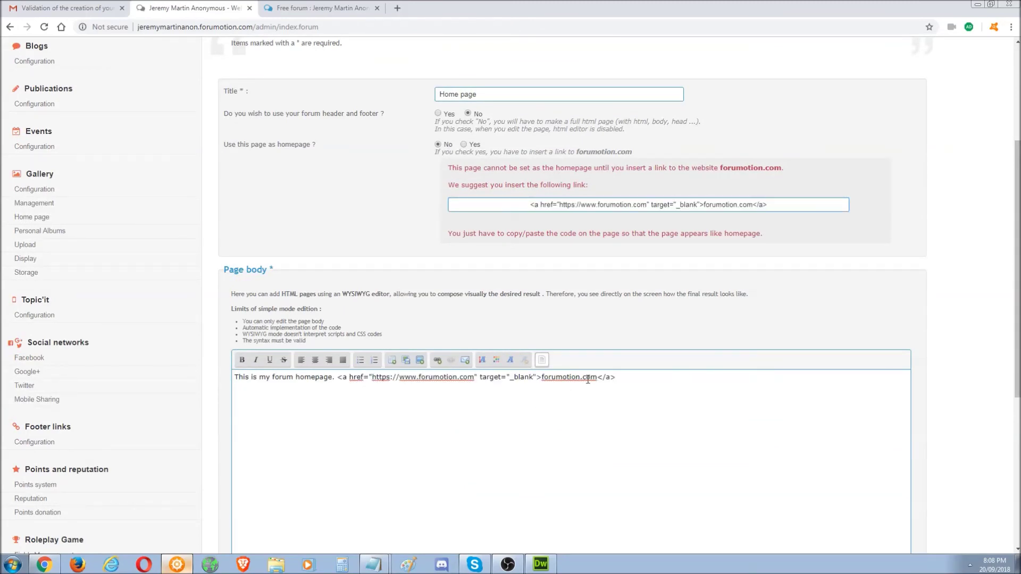
drag(597, 381, 544, 382)
text(.)
drag(1017, 252, 1017, 380)
click(853, 346)
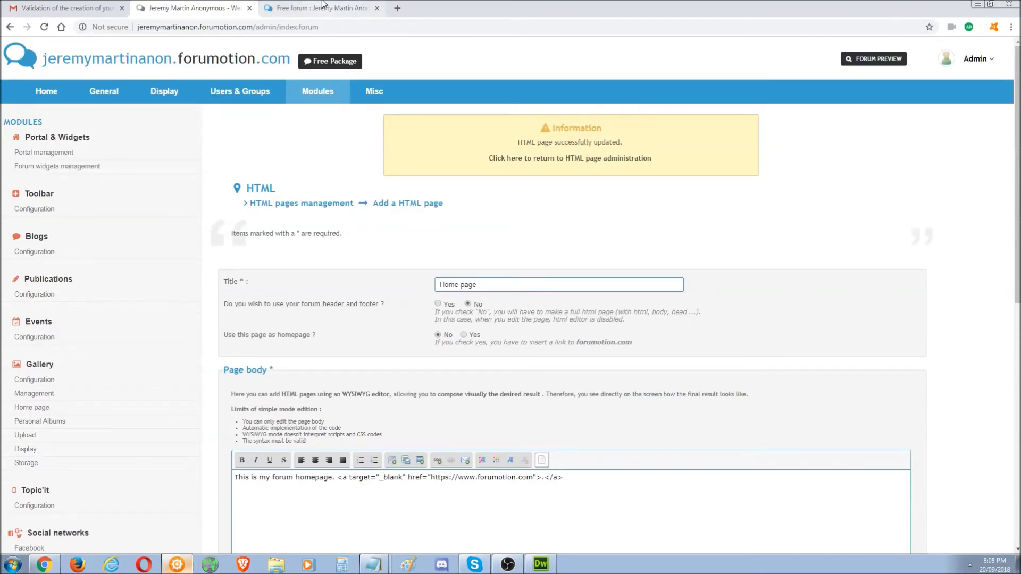
- Save the Home page as the forum homepage and reload the public forum page
scroll(491, 330, down, 5)
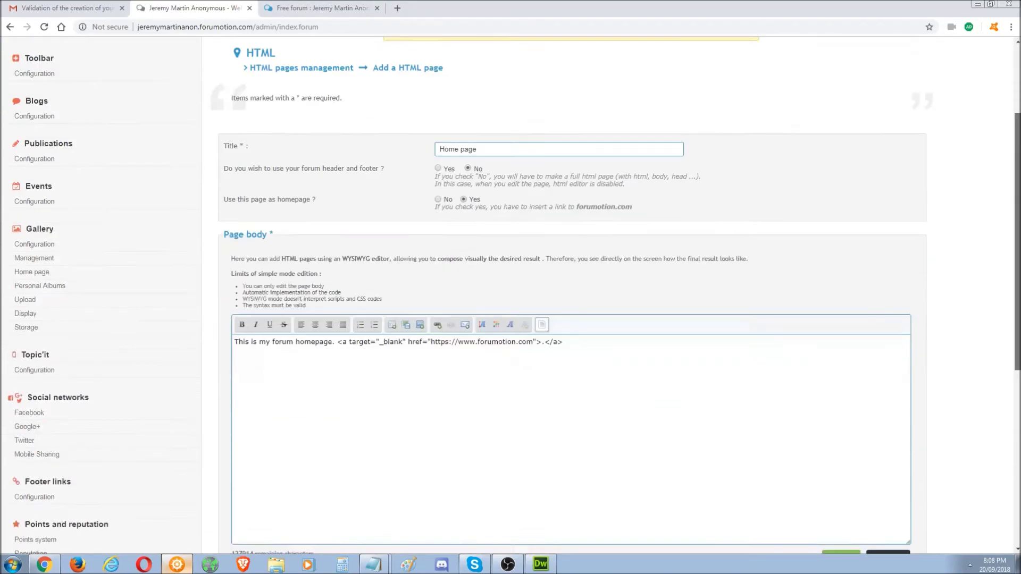
click(841, 412)
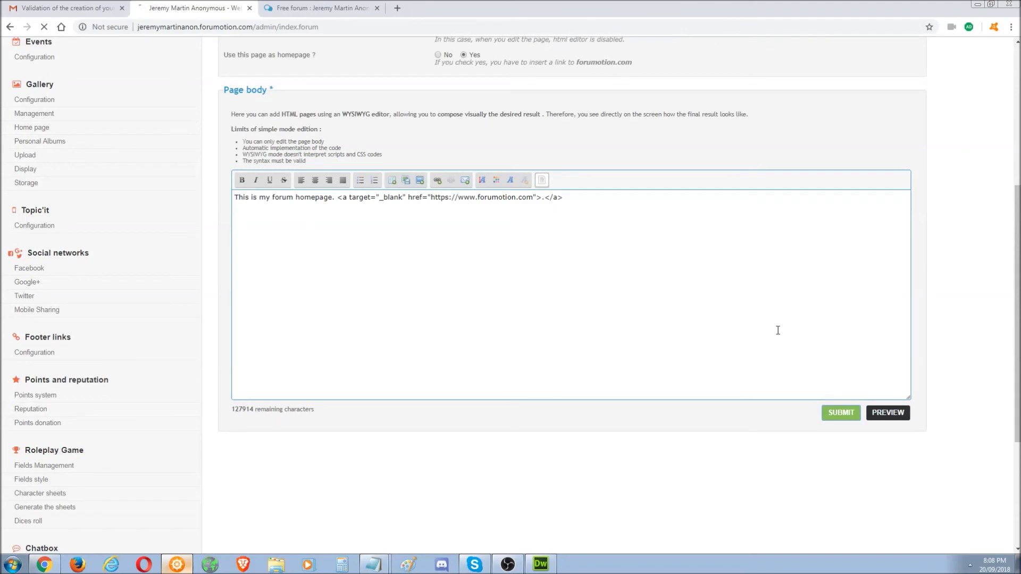
click(319, 8)
key(F5)
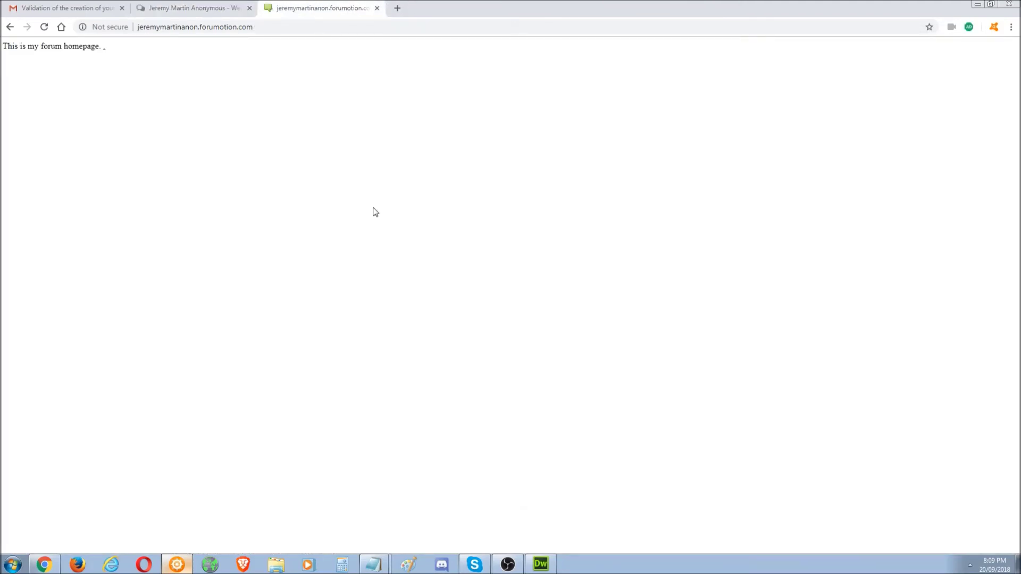
- Find the tiny link after 'This is my forum homepage.' and confirm it opens forumotion.com
drag(108, 54, 104, 49)
drag(102, 53, 108, 53)
click(103, 48)
drag(103, 48, 108, 51)
click(100, 48)
click(103, 49)
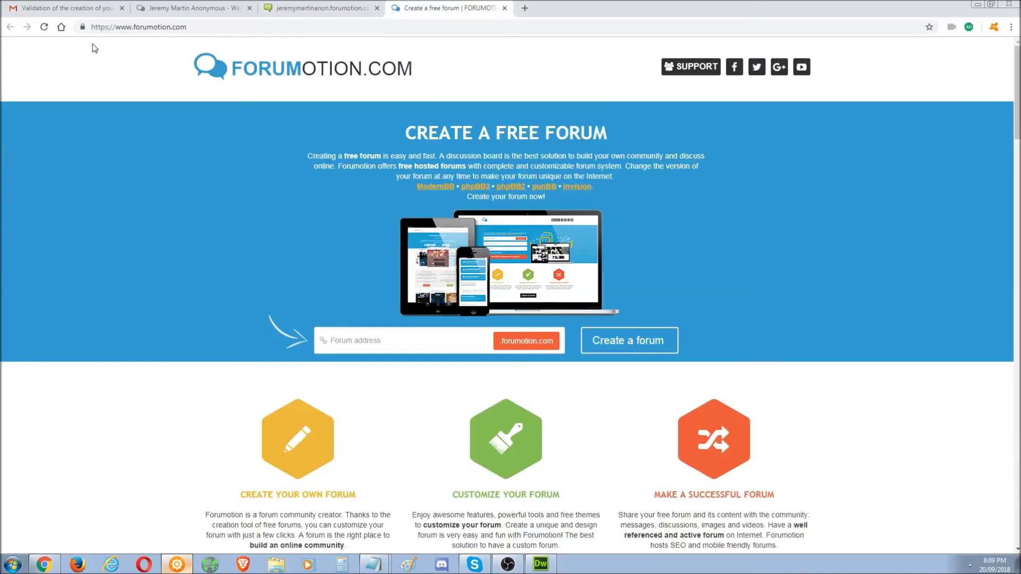
click(504, 8)
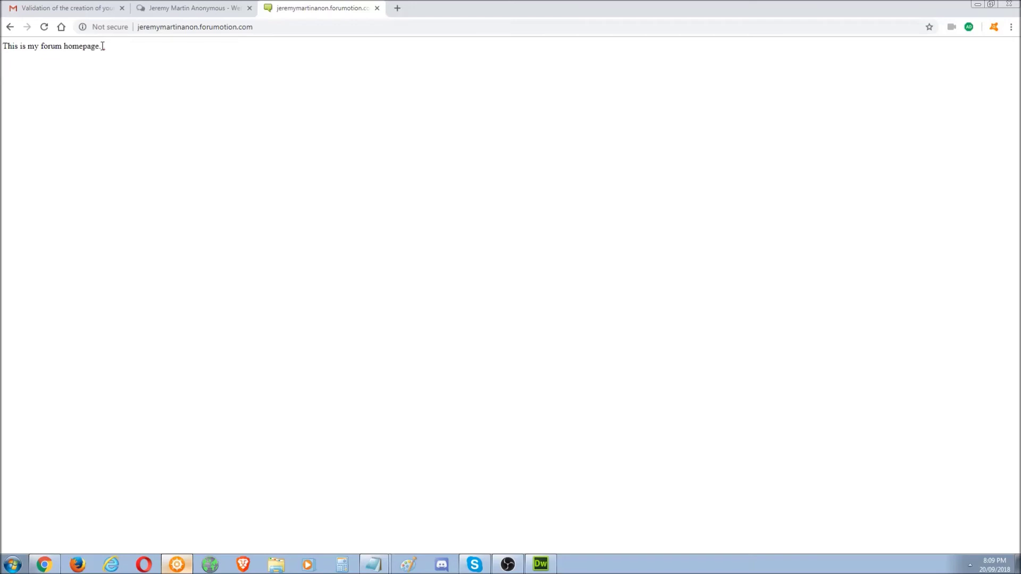
click(196, 88)
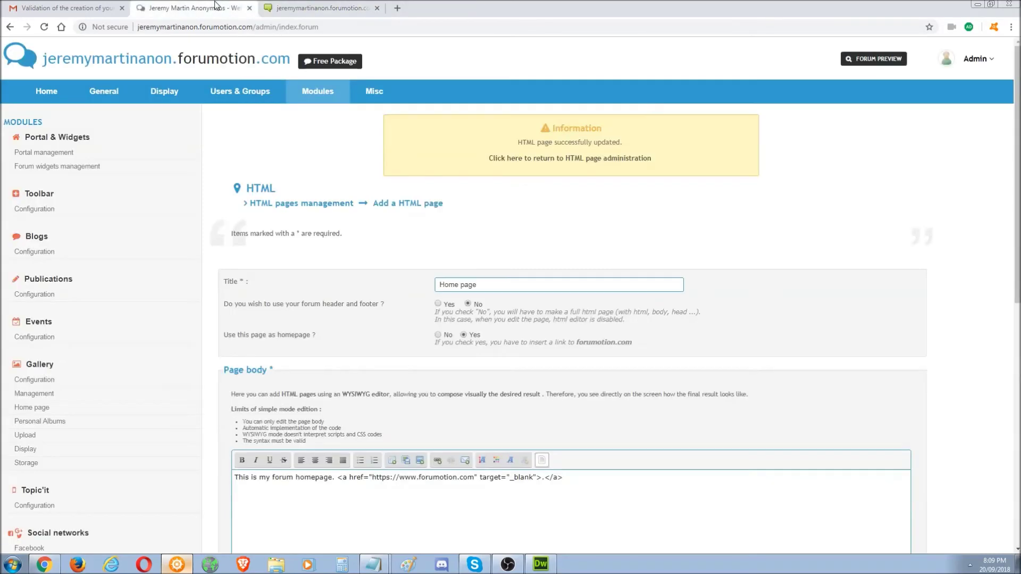
- Review the public forum homepage once more, then close its tab
click(234, 7)
click(320, 8)
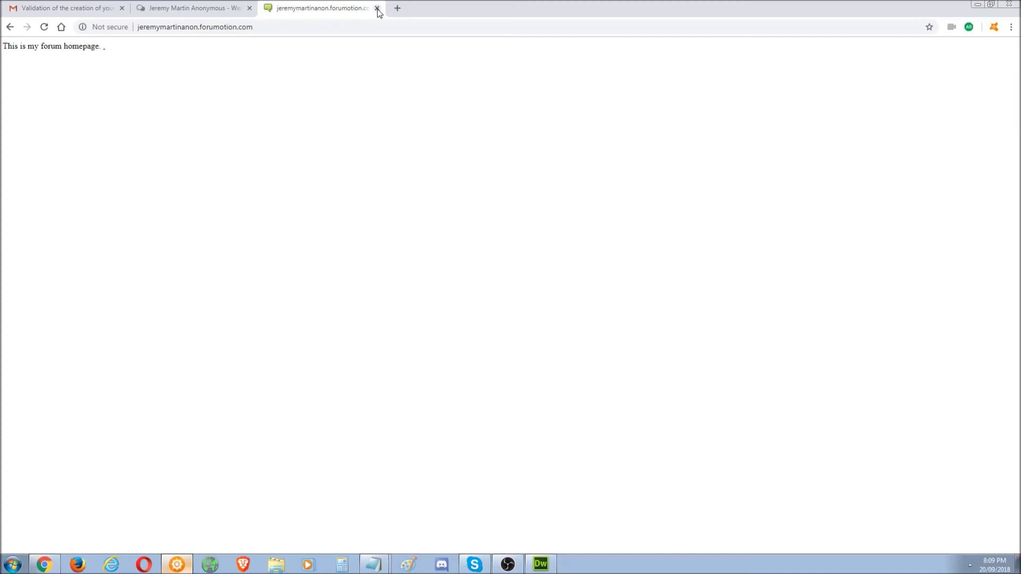
click(377, 8)
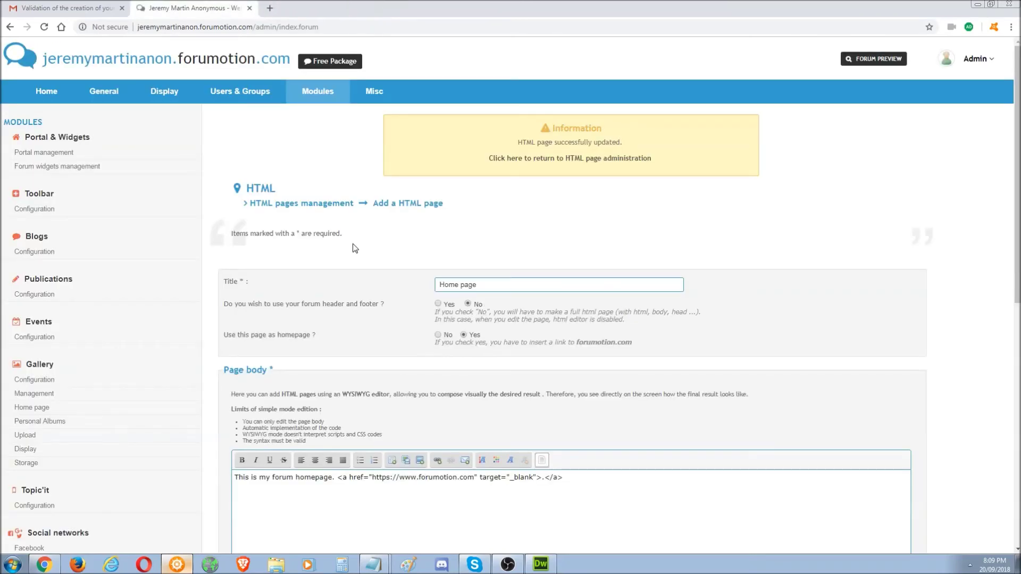
- Open HTML pages management, preview Create in advanced mode (HTML), and return to the pages list
scroll(487, 309, down, 9)
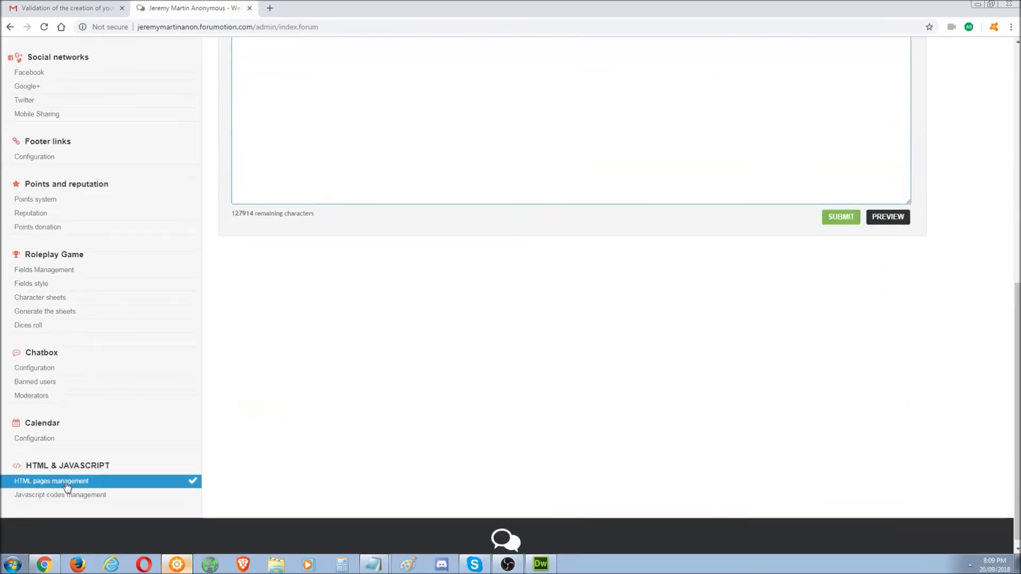
click(74, 484)
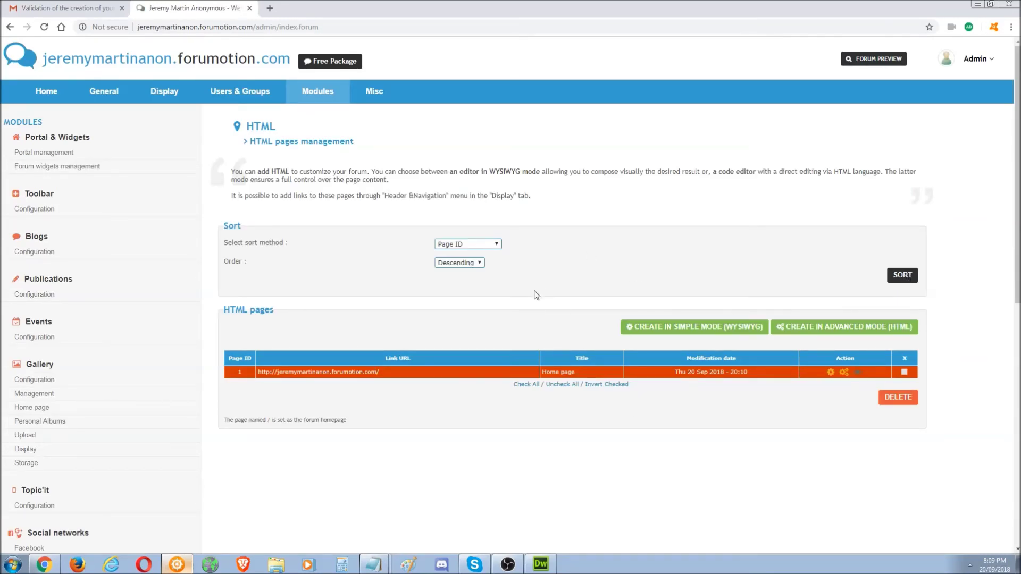
scroll(828, 243, down, 3)
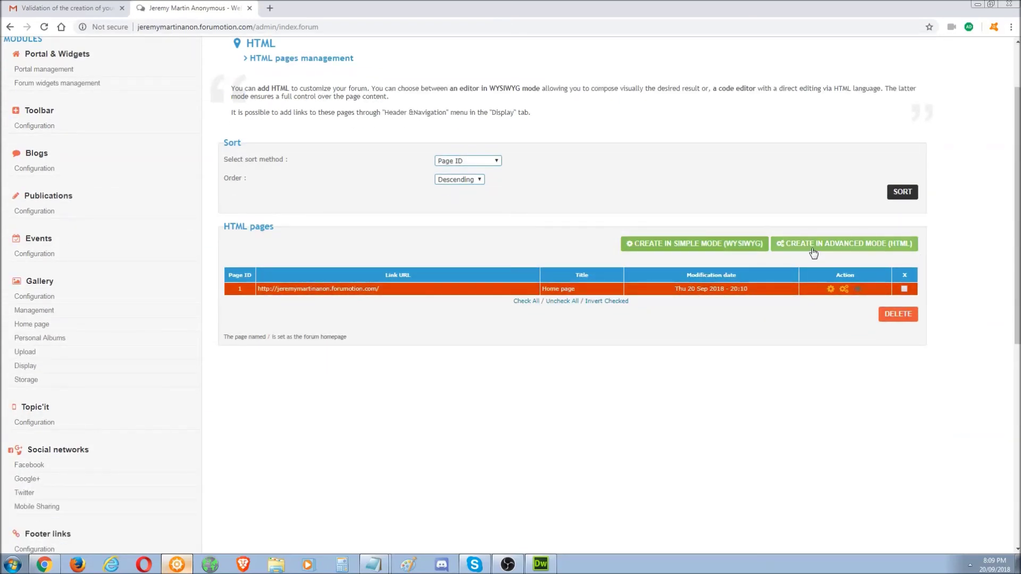
click(843, 243)
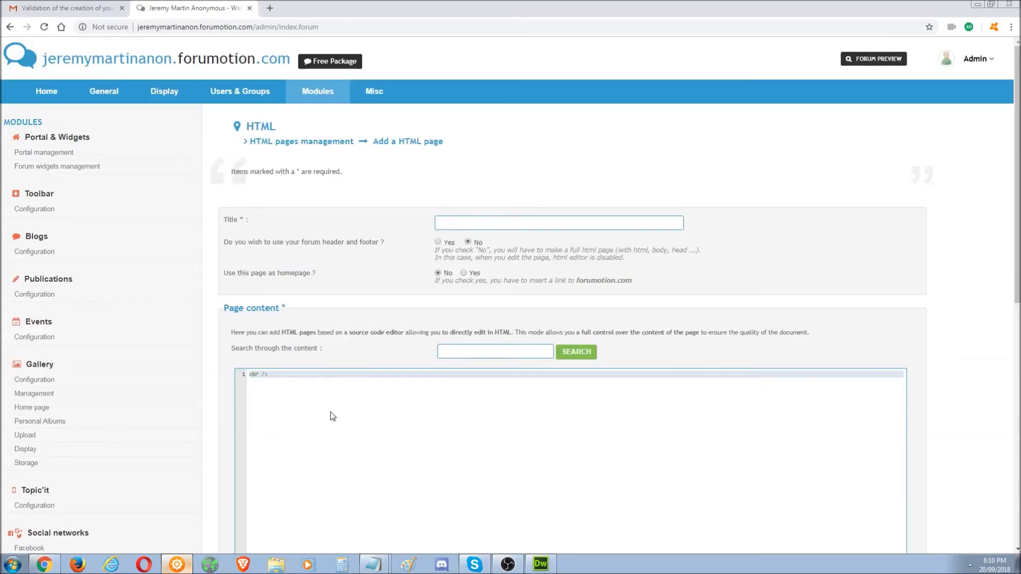
click(10, 27)
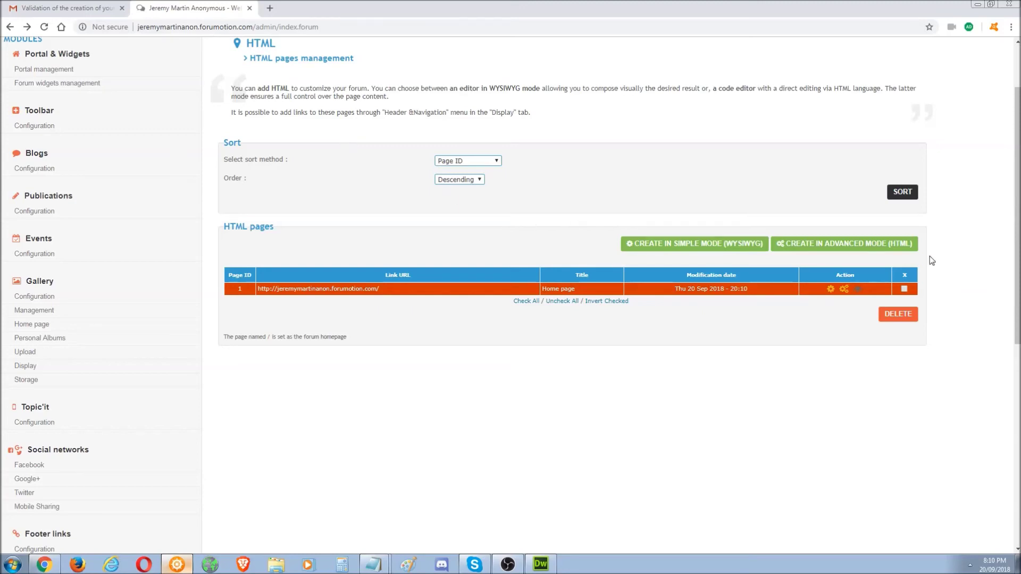
- Copy the forum's web address from the admin tab and load it in a new tab
scroll(1017, 212, up, 2)
scroll(505, 228, up, 8)
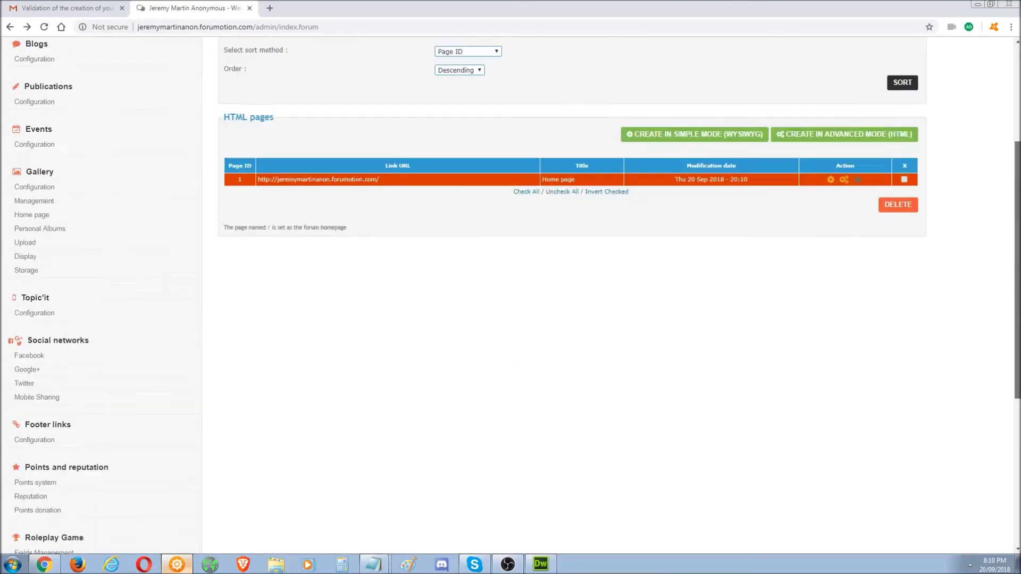
click(64, 8)
click(175, 8)
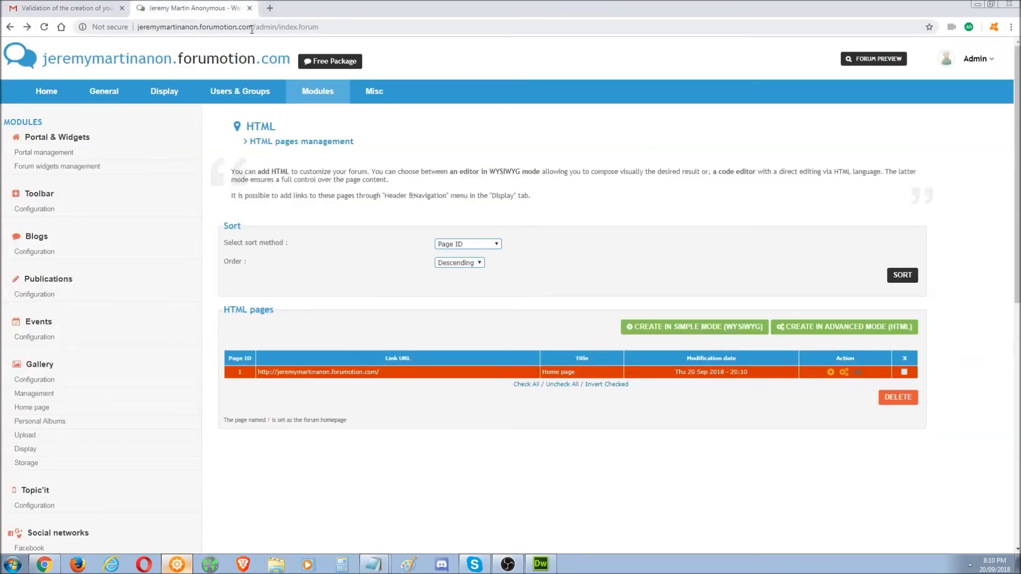
key(ctrl+l)
key(ctrl+c)
click(270, 9)
key(ctrl+v)
key(Return)
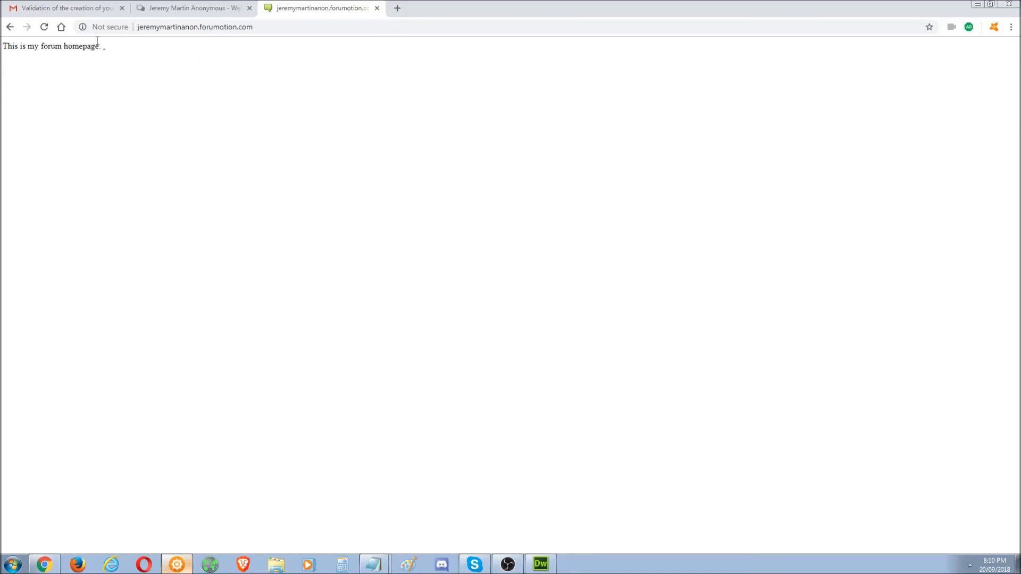
- Load the regular forum index by appending /forum to the homepage address
click(292, 25)
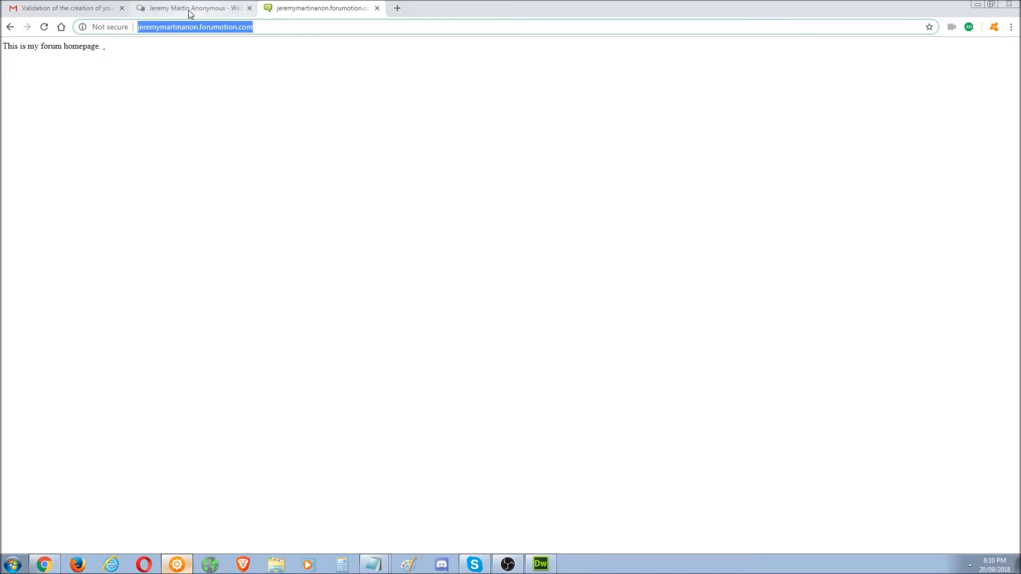
click(189, 9)
click(287, 9)
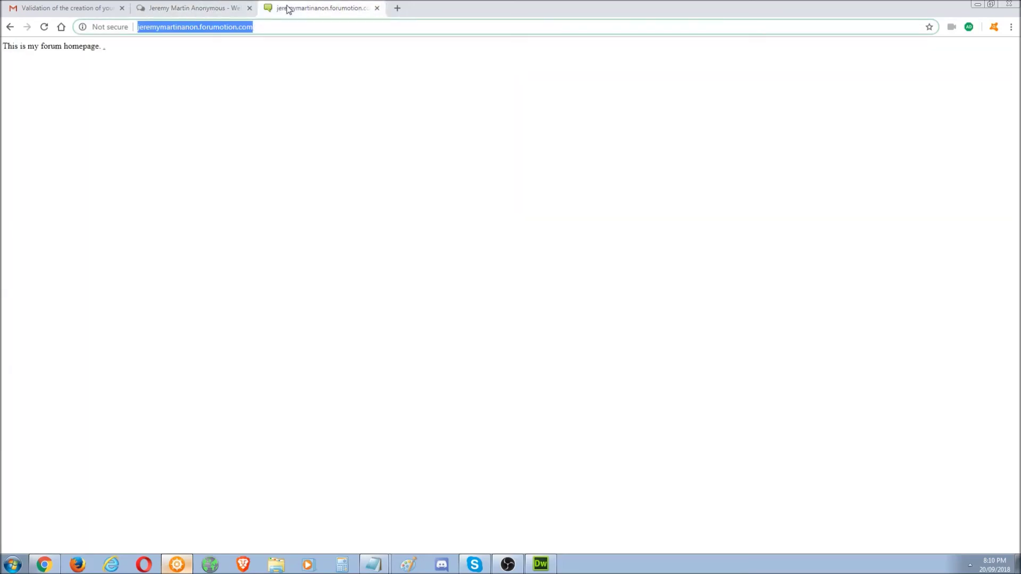
click(276, 24)
text(/forum)
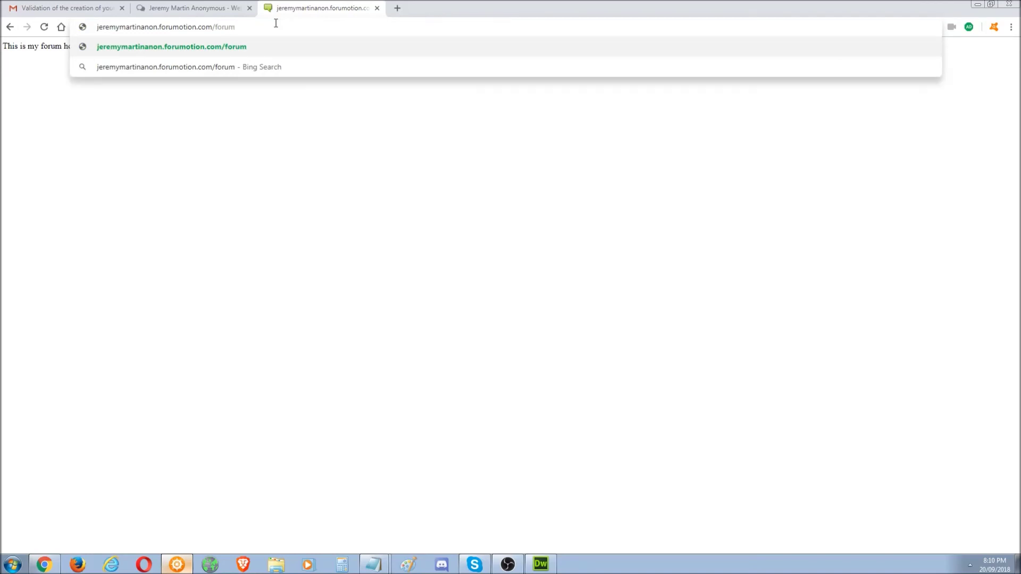
key(Return)
click(276, 24)
key(ctrl+c)
- Open the Home page's edit form from the admin panel
click(211, 6)
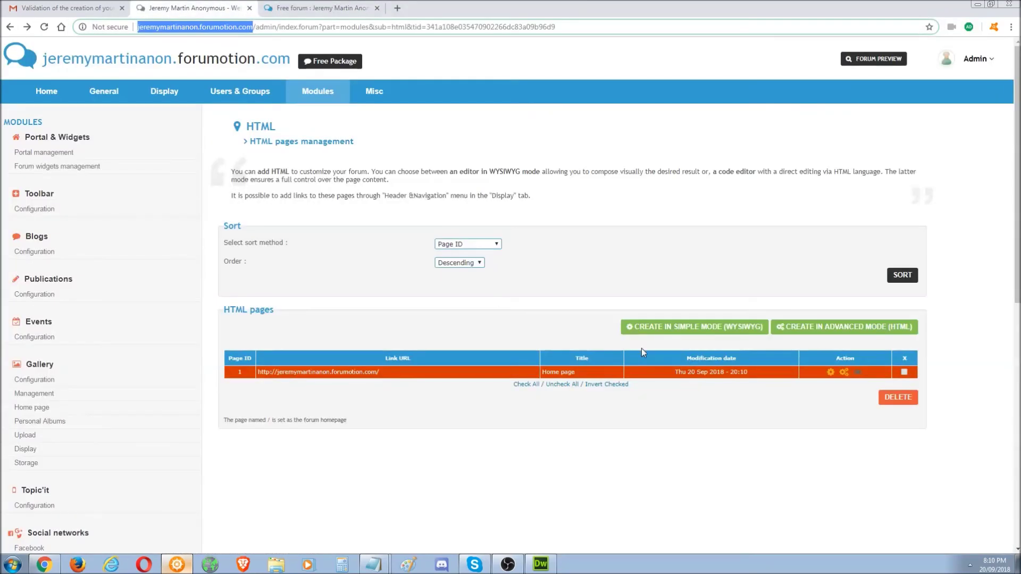
click(830, 372)
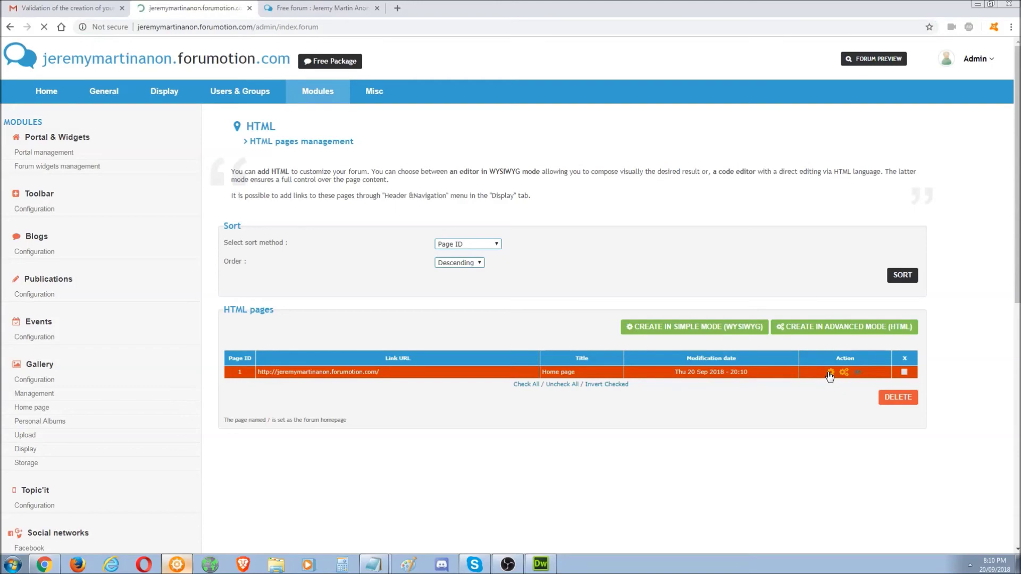
click(539, 564)
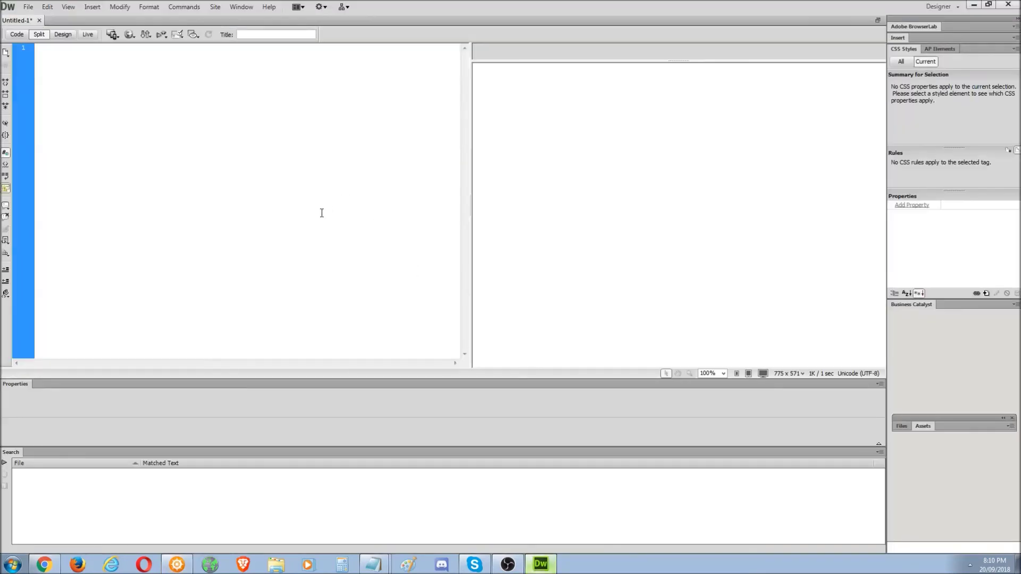
- Paste the link code in Dreamweaver and point its href to the forum's /forum address
text(<a href="forumotion.com">forumotion.com</a>)
key(ctrl+shift+l)
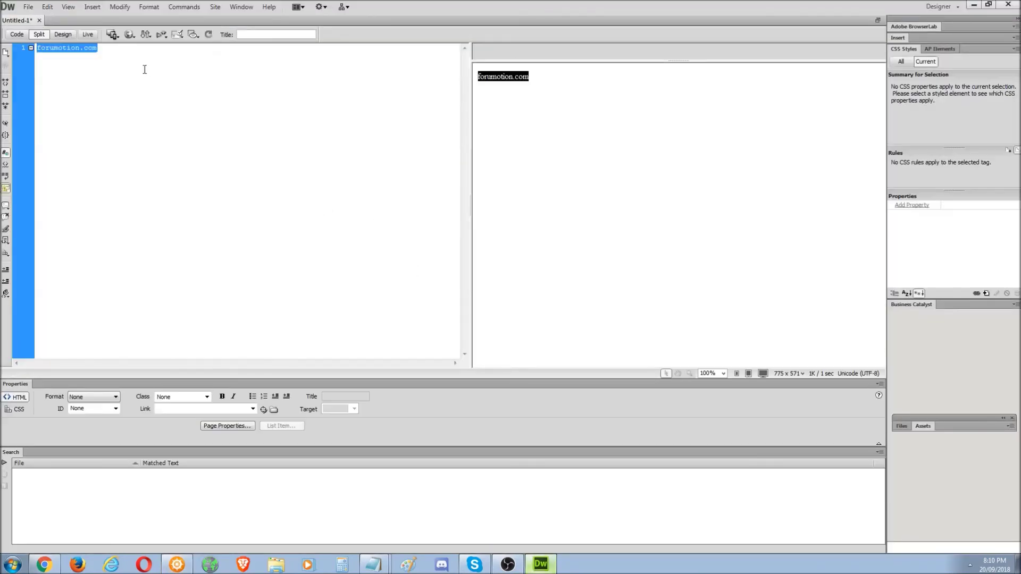
key(ctrl+z)
drag(134, 48, 75, 48)
key(ctrl+v)
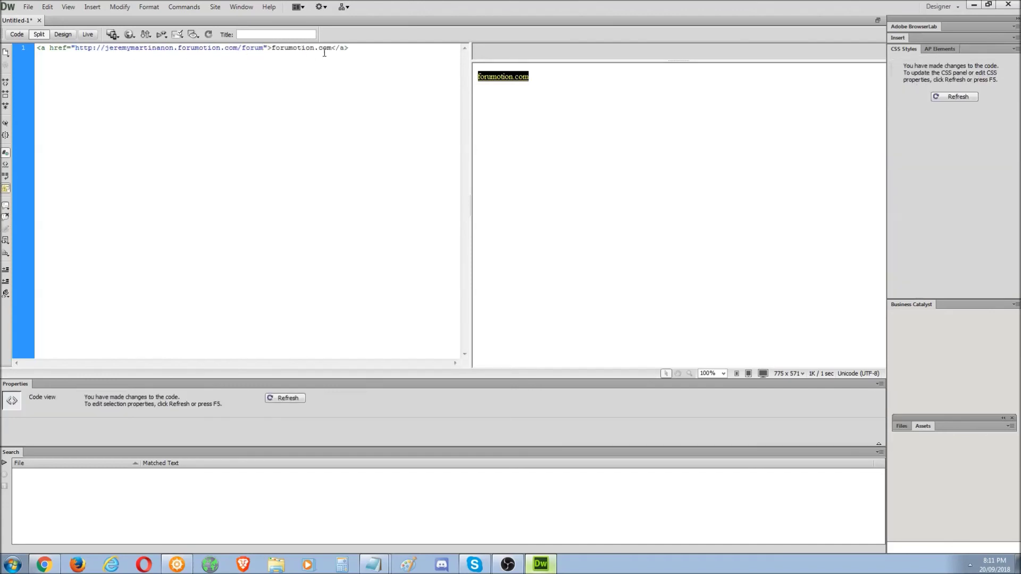
- Label the link 'Enter', copy the finished code and return to the homepage editor
drag(333, 50, 277, 49)
text(Enter)
key(ctrl+a)
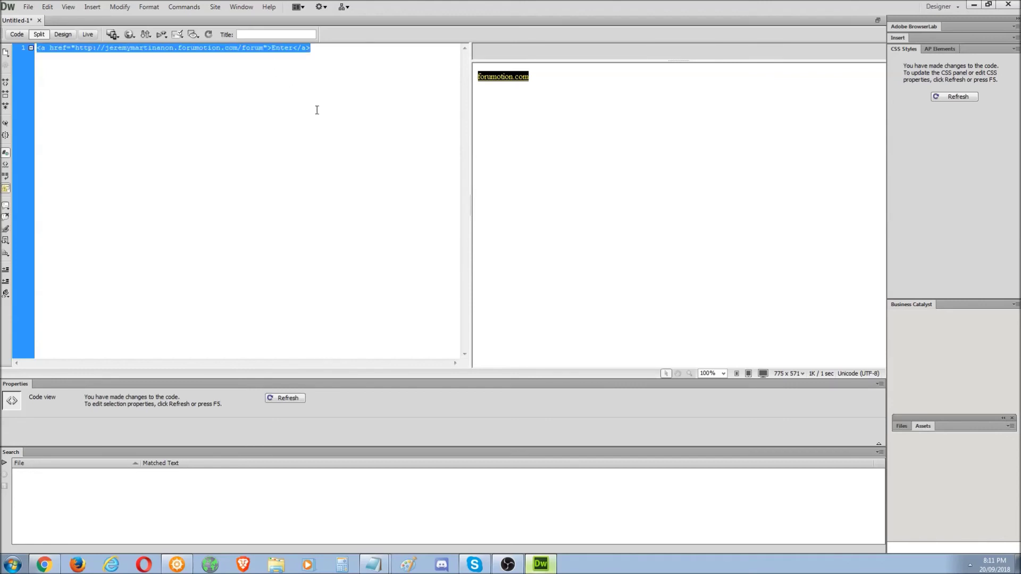
click(550, 567)
click(612, 425)
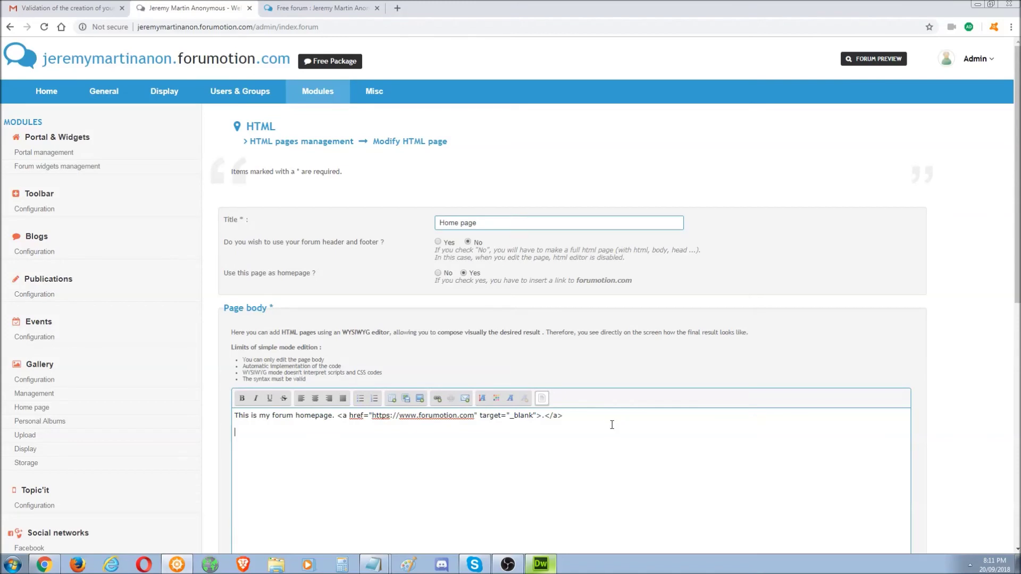
- Append two <BR> line breaks and the Enter link to the Home page body and submit
text(<BR> <BR>)
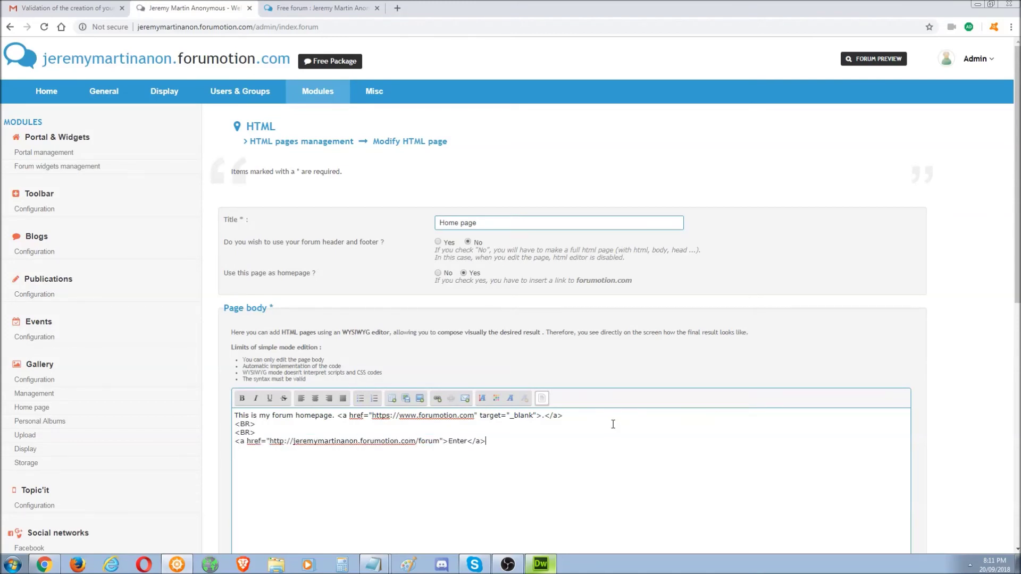
scroll(839, 401, down, 4)
click(840, 420)
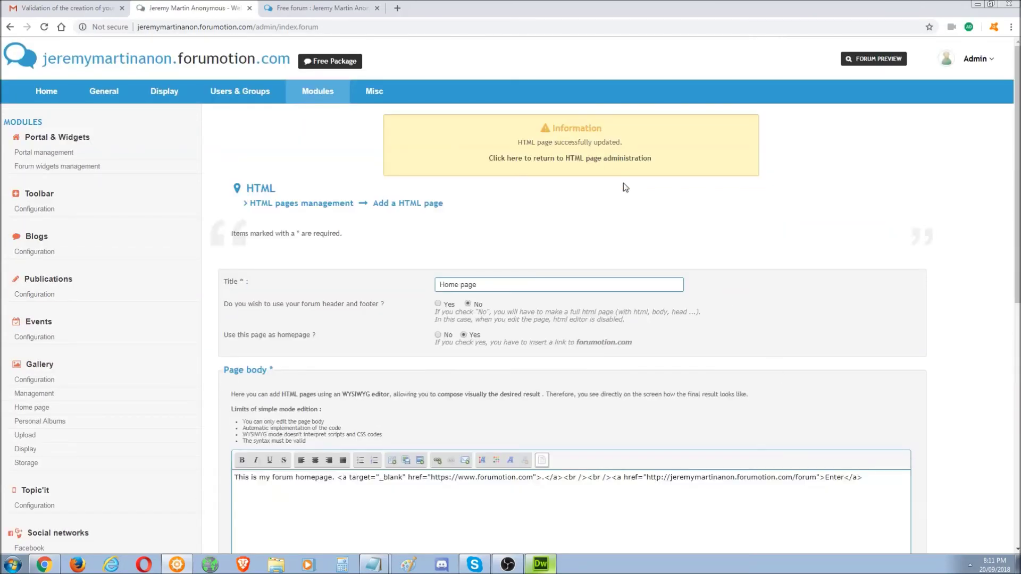
click(313, 7)
click(9, 27)
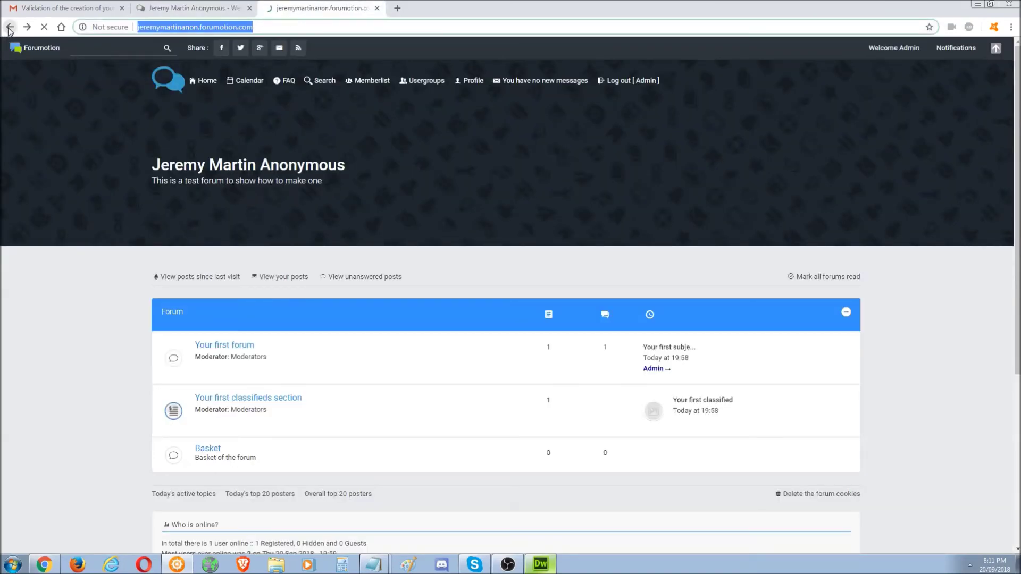
- Follow the homepage's Enter link through to the forum
right_click(327, 209)
right_click(240, 164)
click(76, 64)
click(11, 66)
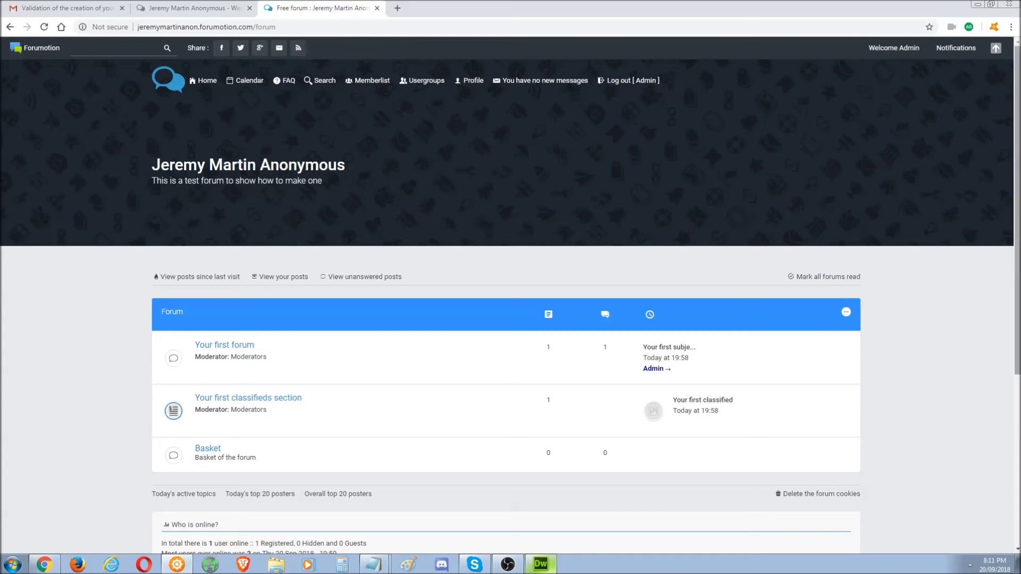
- Try loading the forum at the h5-forum address
scroll(1018, 213, down, 1)
scroll(511, 313, down, 5)
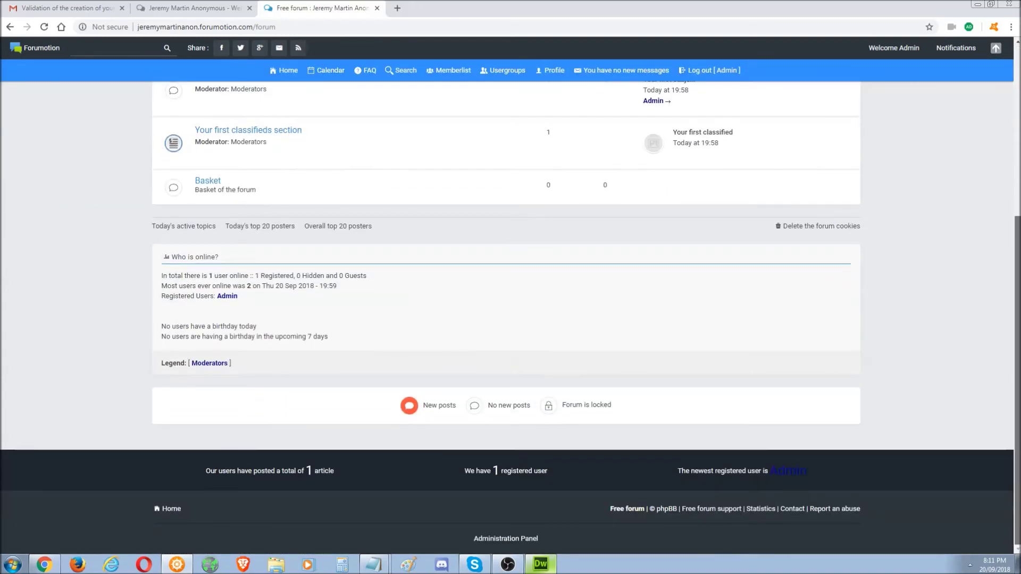
scroll(510, 313, up, 5)
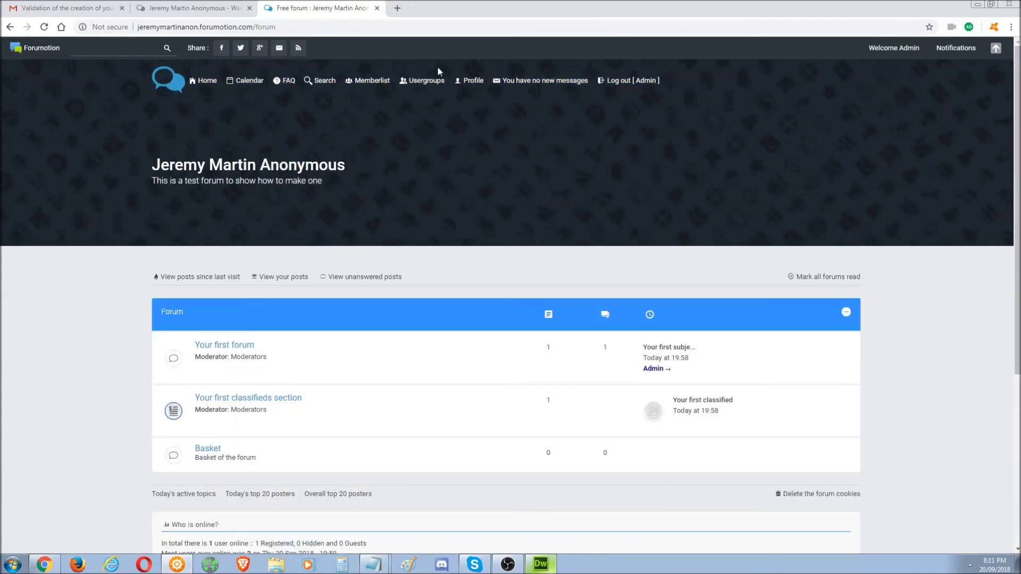
drag(277, 26, 260, 27)
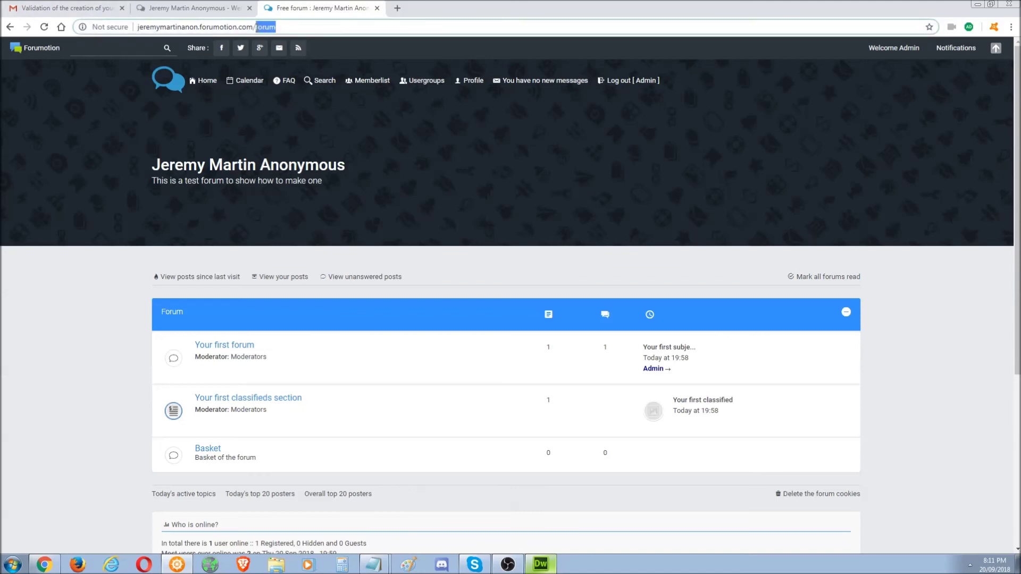
text(h)
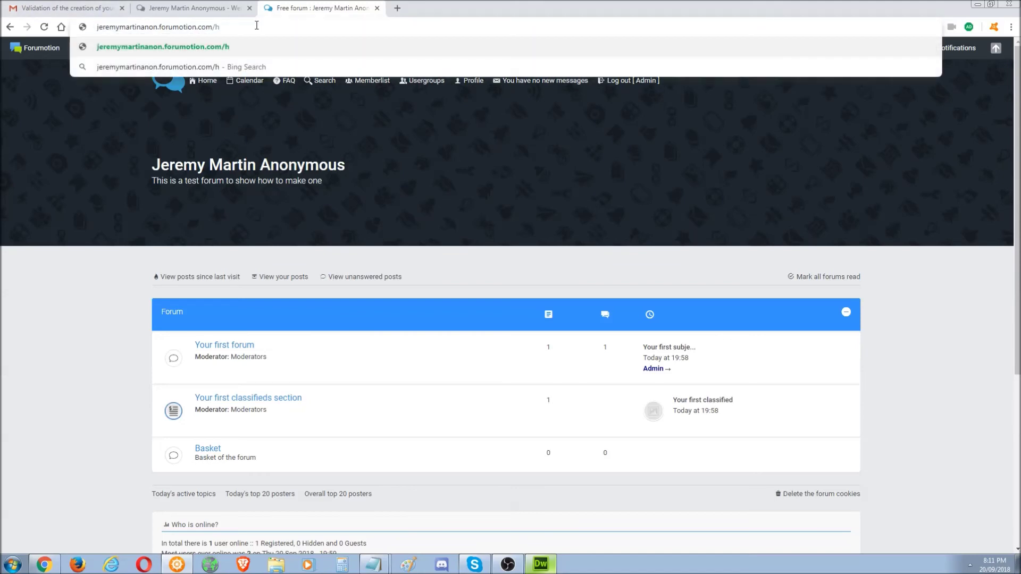
text(5-forum)
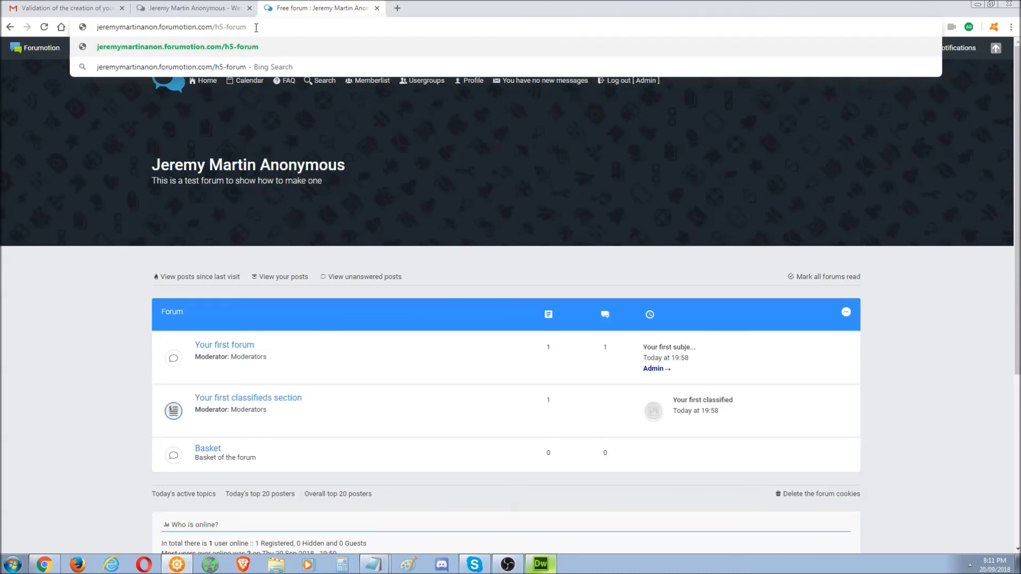
key(Return)
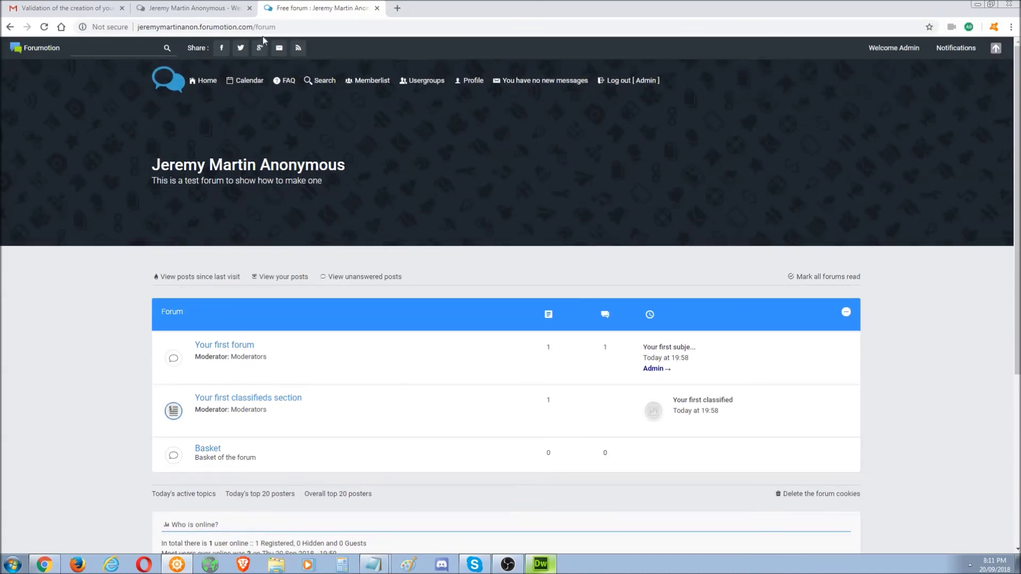
- Edit the forum address back to /forum and open a new blank tab
click(291, 28)
click(290, 28)
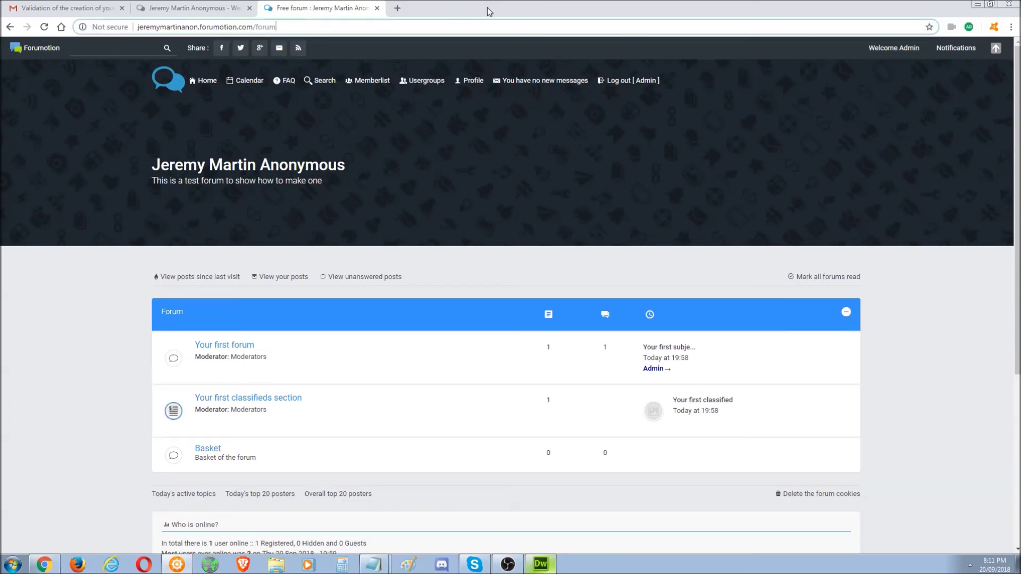
drag(316, 27, 258, 30)
click(293, 30)
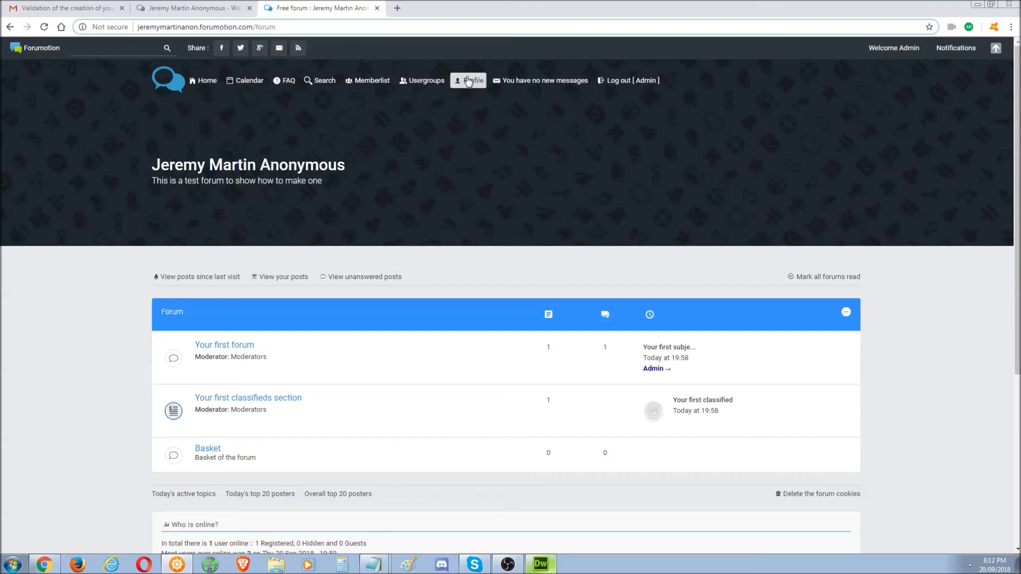
click(398, 8)
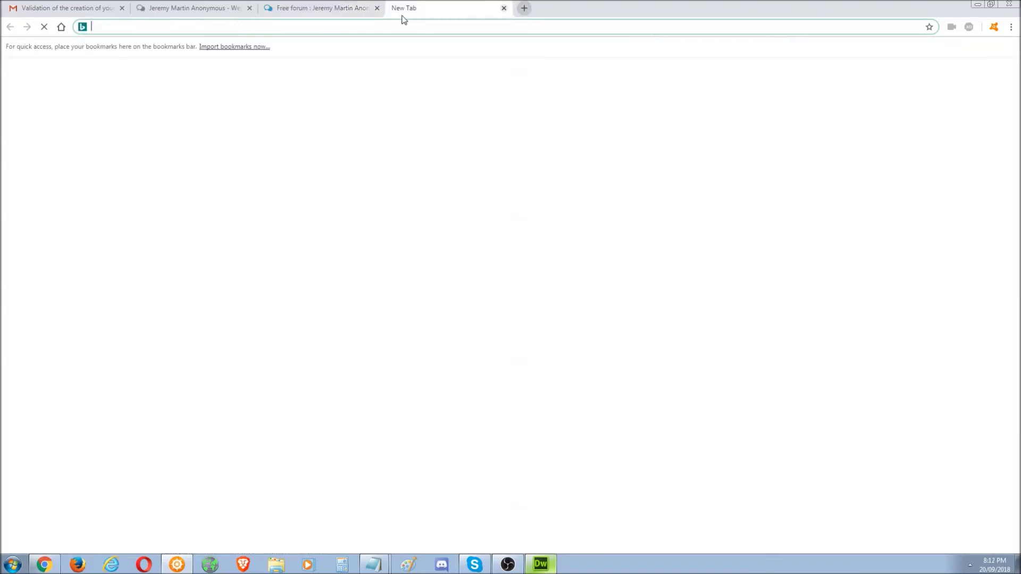
- Search Bing for 'forumotion website'
text(forumot)
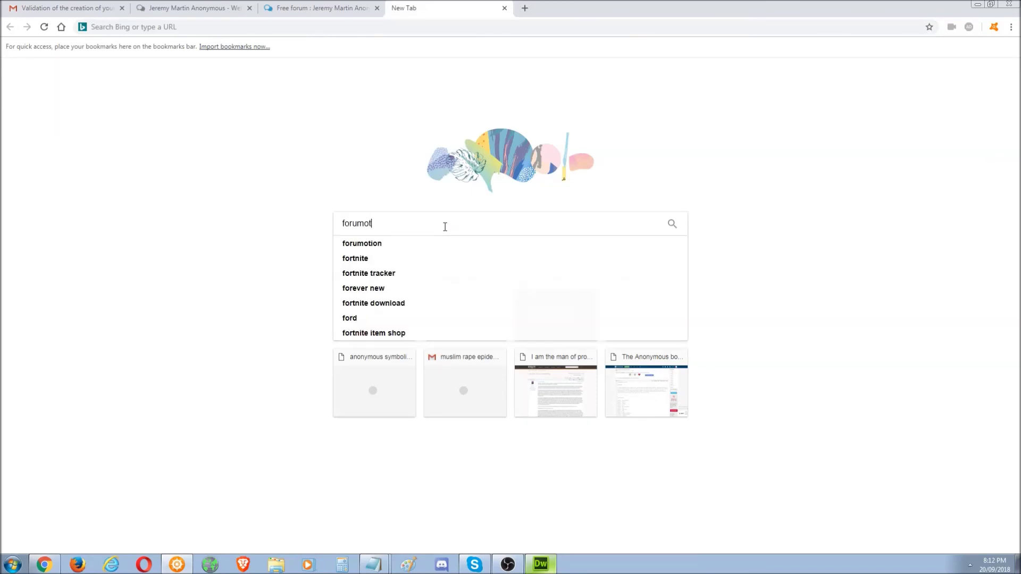
text(ion website)
key(Return)
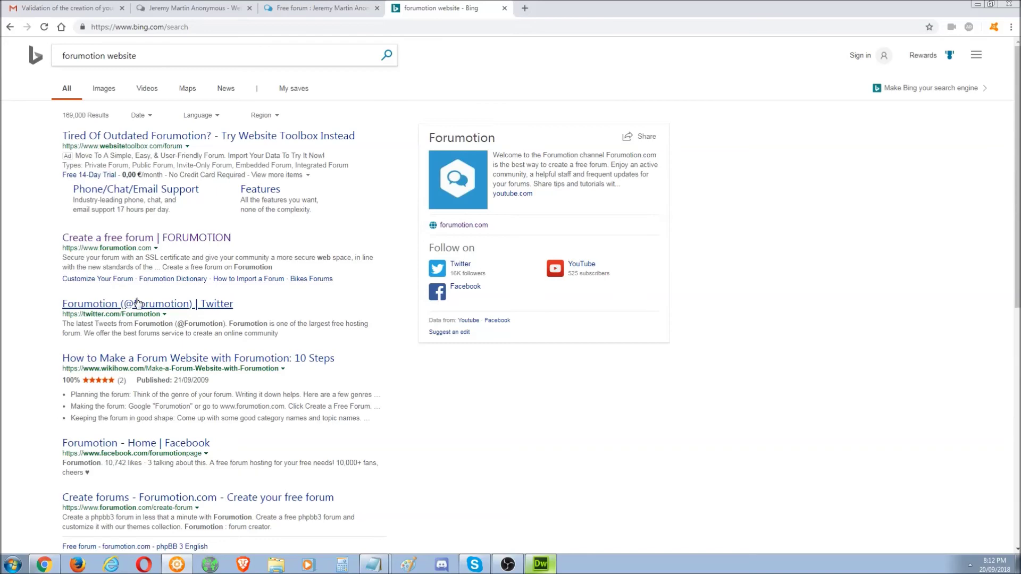
- Change the query to 'forumotion world or warcraft' and search again
scroll(770, 258, down, 5)
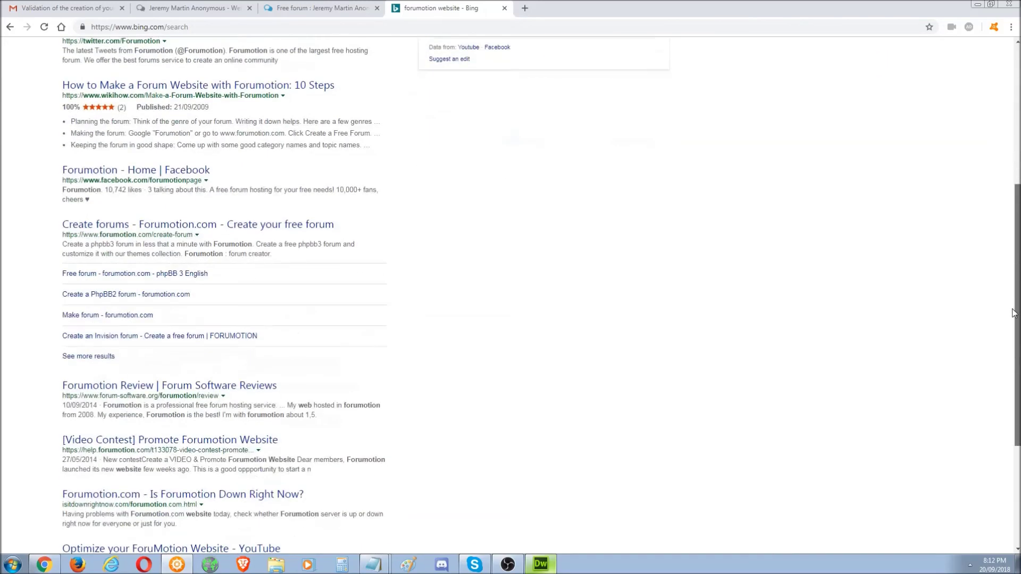
scroll(354, 155, up, 5)
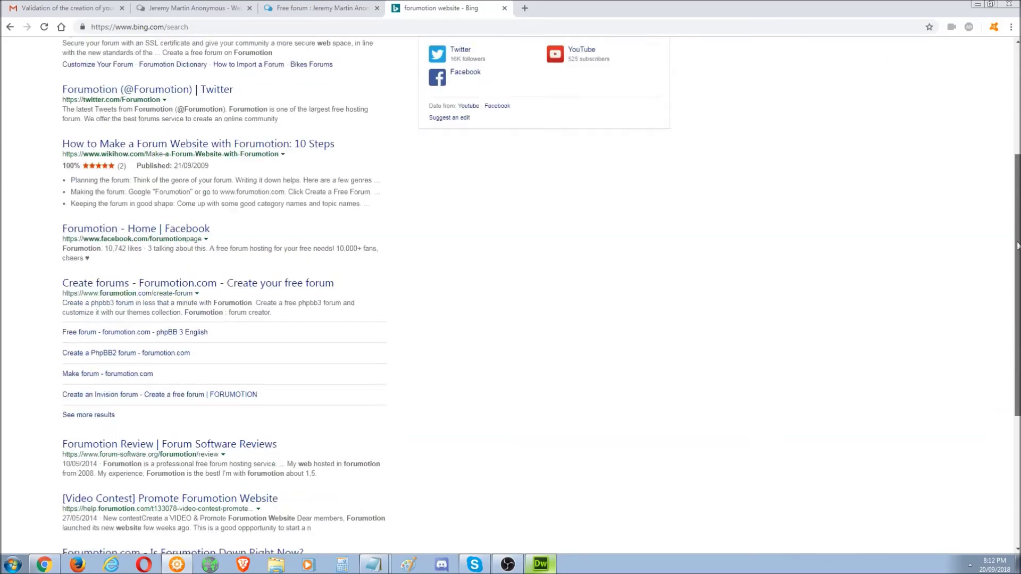
drag(136, 56, 108, 55)
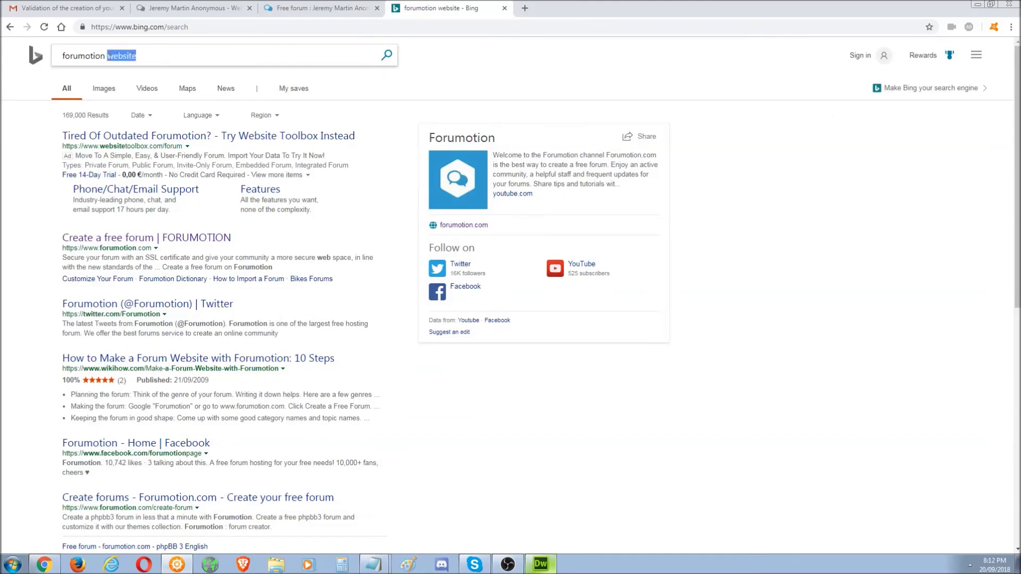
text(world or warcraf)
key(Return)
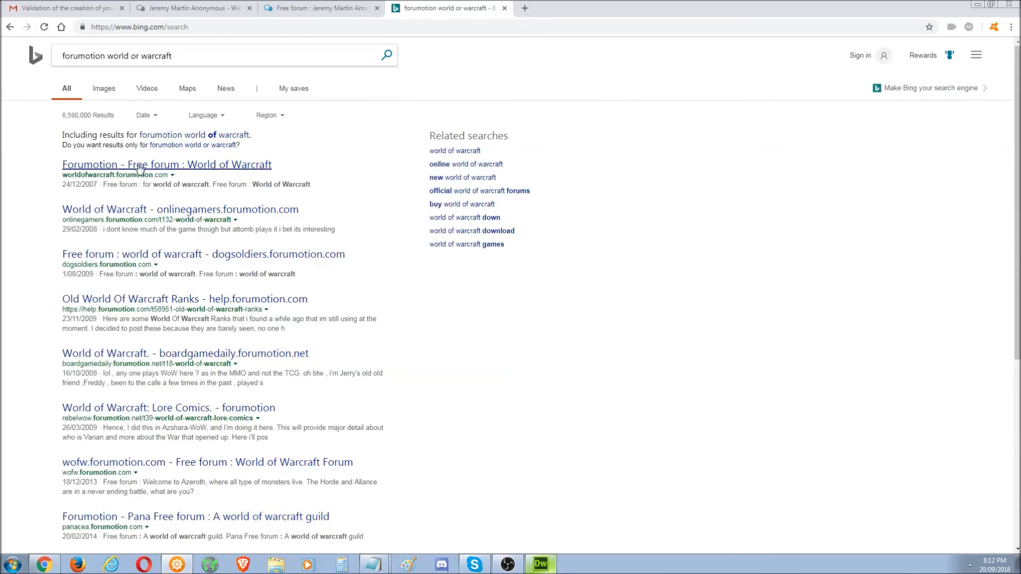
- Open the World of Warcraft forum result and try its /h1-forum address
drag(64, 176, 145, 176)
click(159, 163)
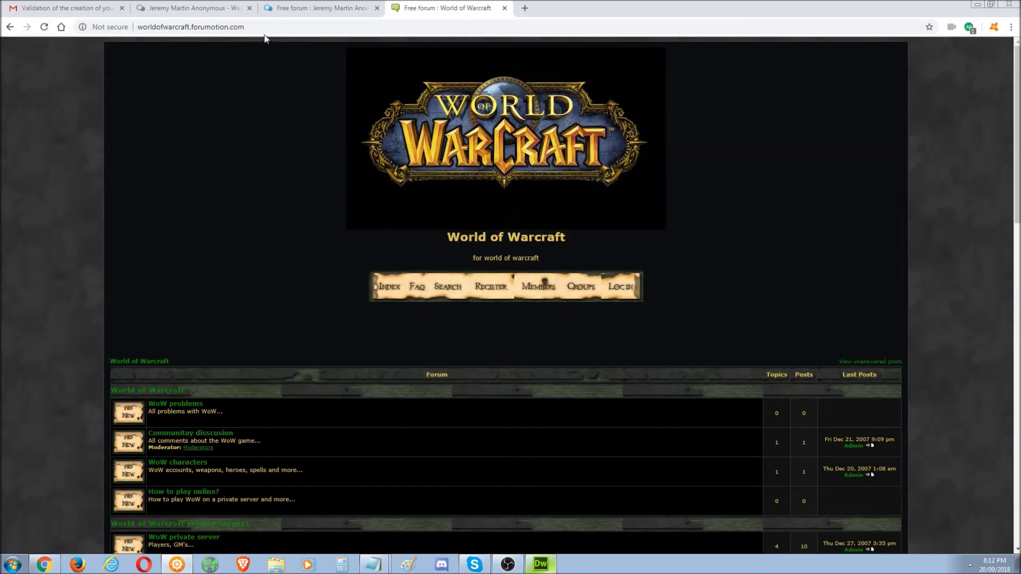
click(264, 29)
click(260, 28)
text(/h)
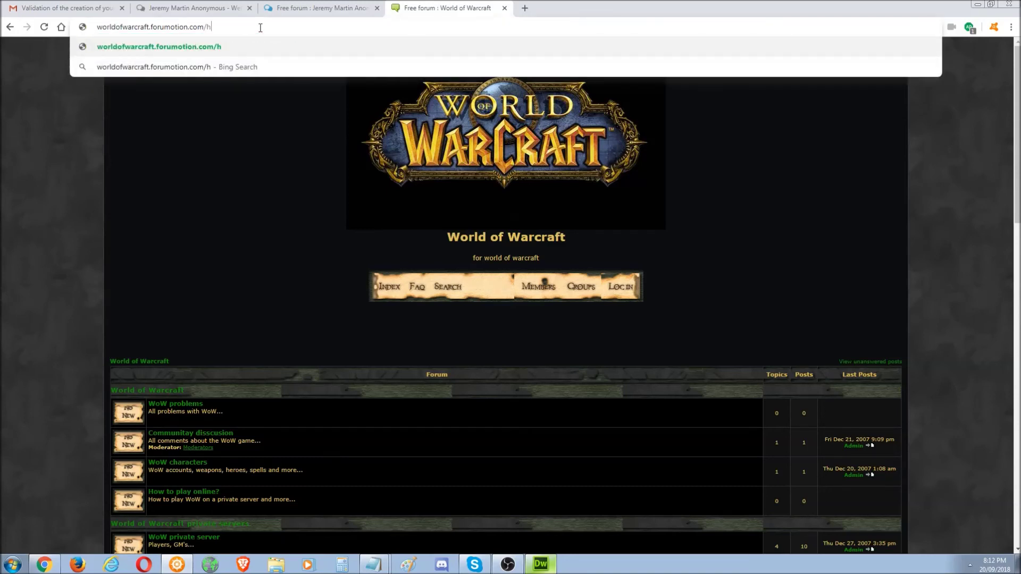
text(1-f)
text(orum)
key(Return)
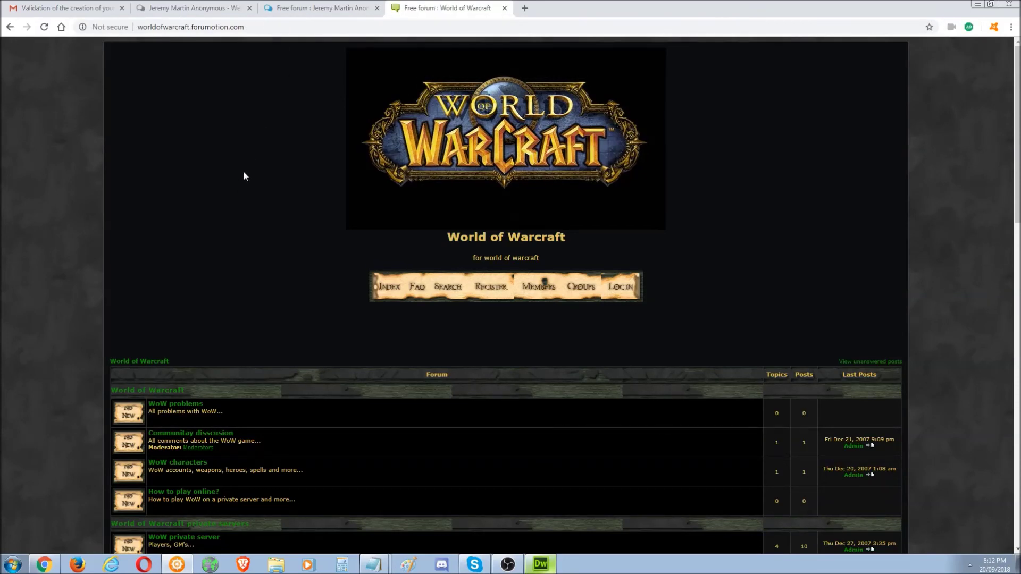
- Close the World of Warcraft forum tab
click(272, 25)
click(272, 25)
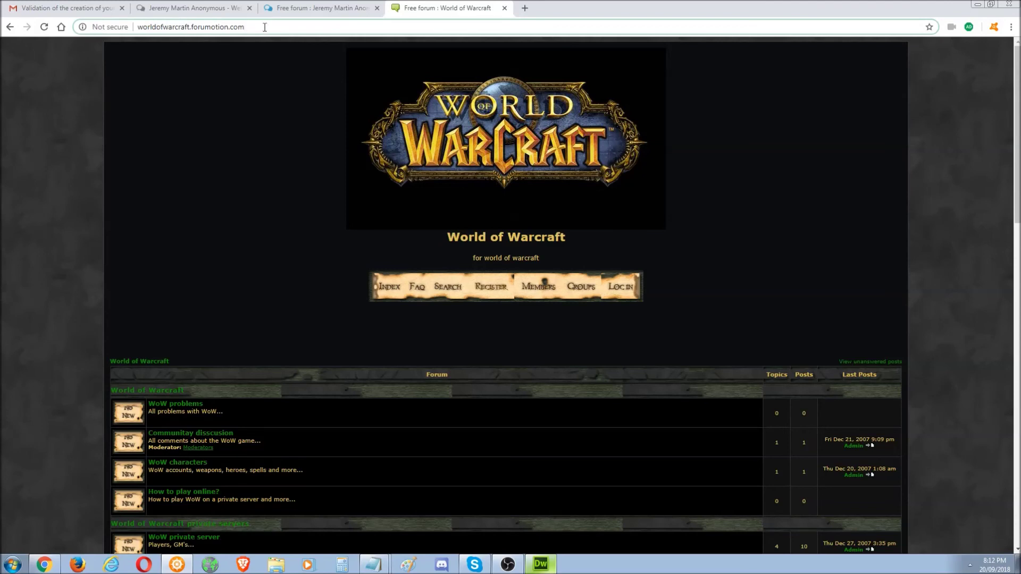
click(504, 9)
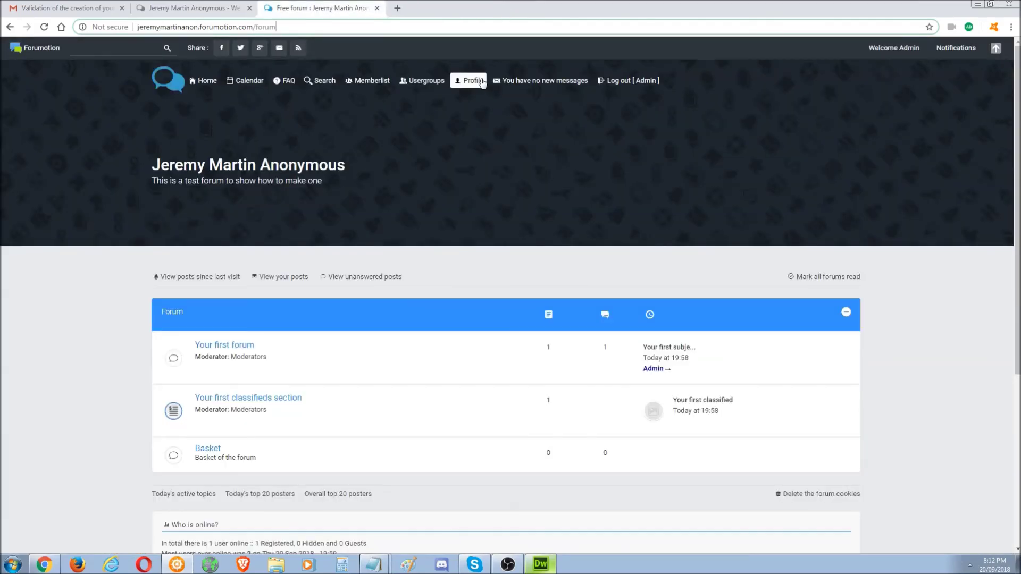
- In the admin panel, go to Home > General > Categories and forums
scroll(1016, 301, down, 1)
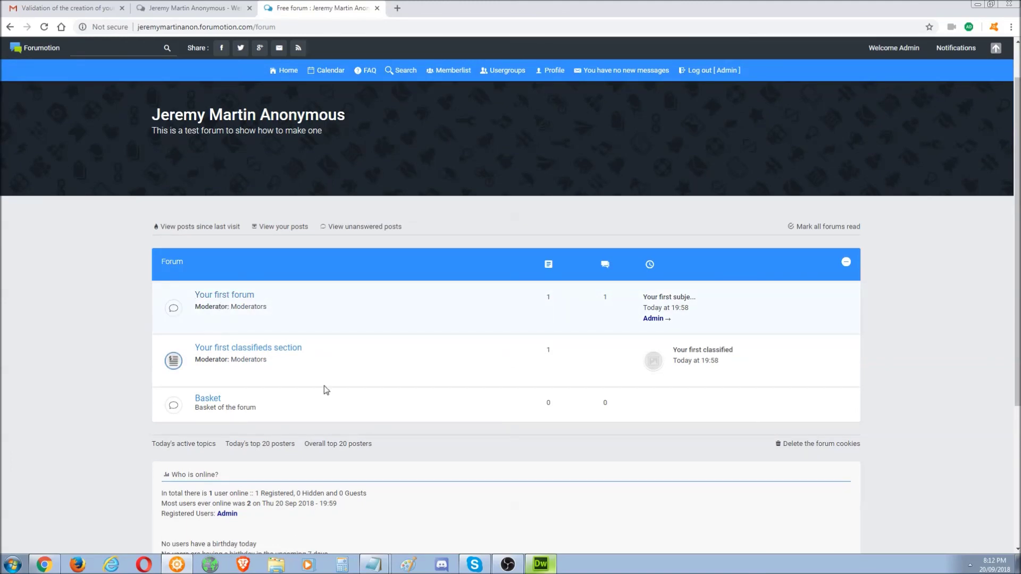
click(199, 6)
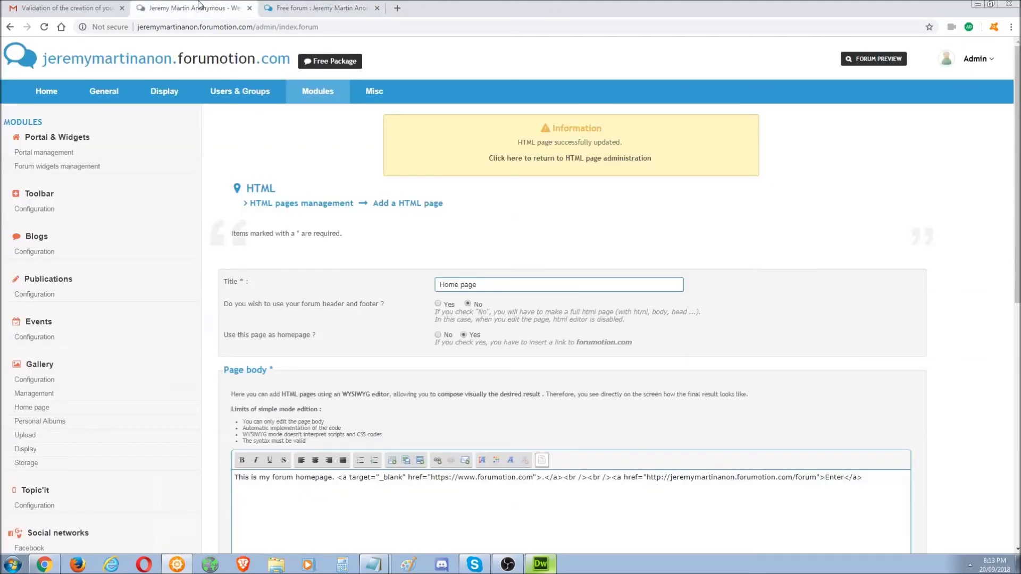
click(51, 98)
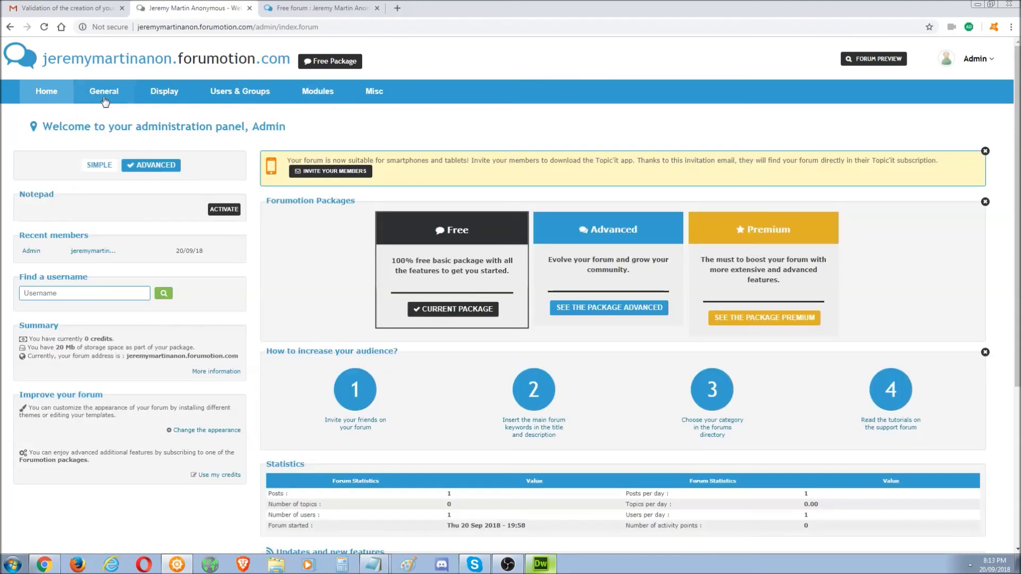
click(113, 91)
click(37, 167)
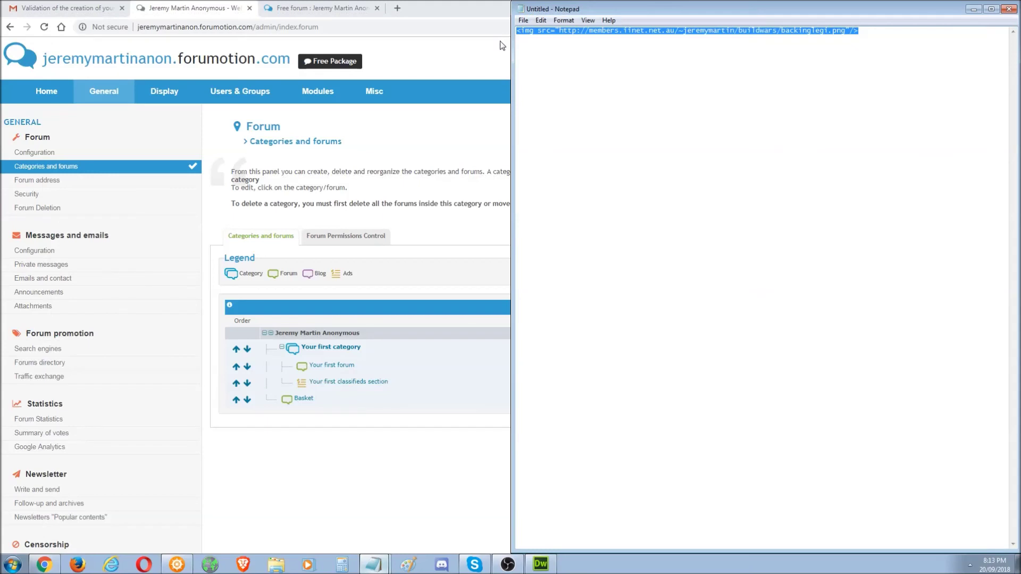
- Paste the backinglegi.png image tag into Notepad and shrink the note window
drag(864, 51, 468, 42)
click(733, 56)
drag(786, 12, 674, 78)
drag(763, 114, 405, 102)
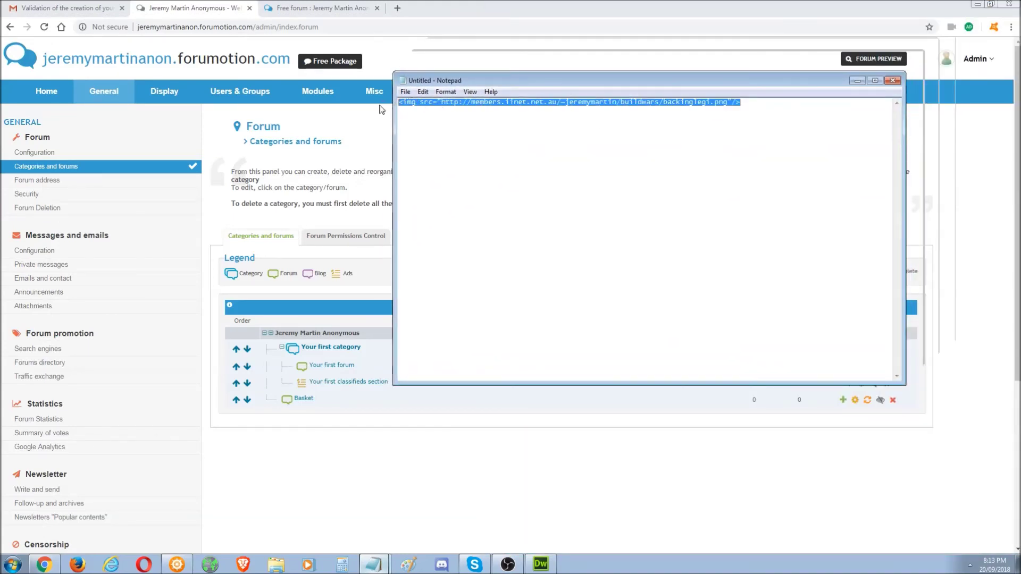
drag(565, 102, 569, 103)
drag(639, 85, 616, 117)
click(633, 137)
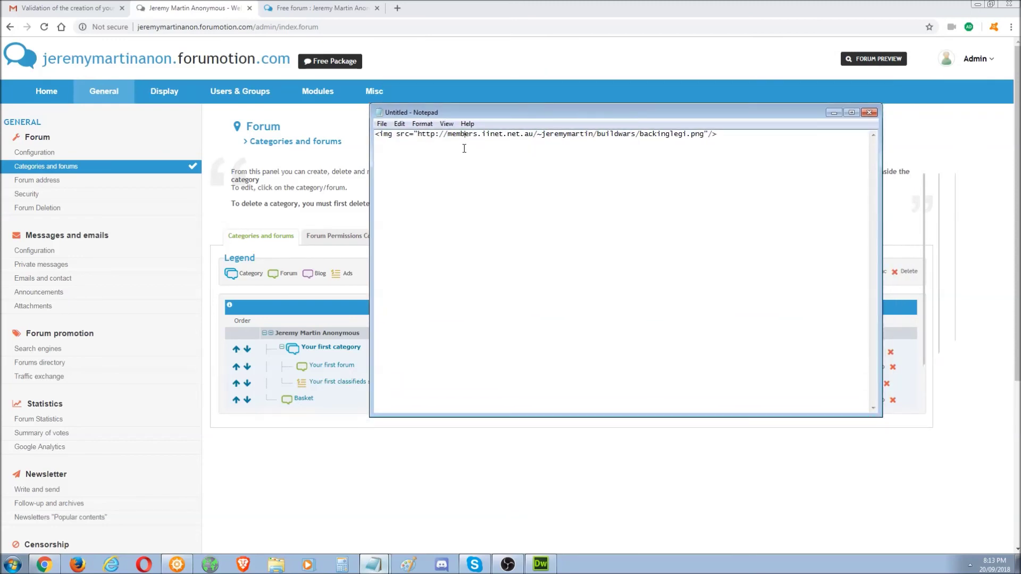
- Minimise the note and return to the public forum tab
drag(566, 118, 551, 141)
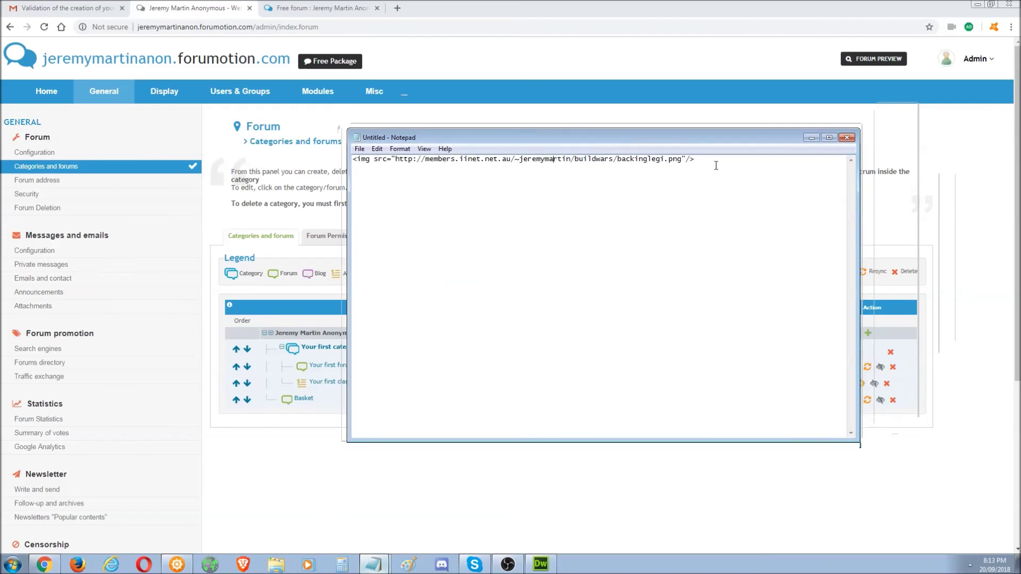
click(812, 138)
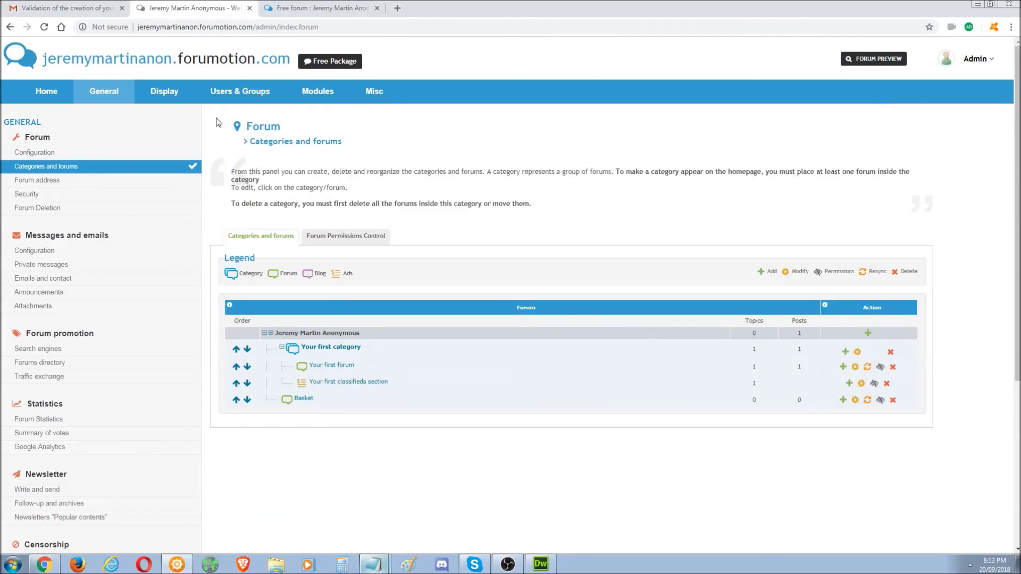
click(301, 8)
- Open Your first forum and start a new topic titled 'Hello world'
click(225, 295)
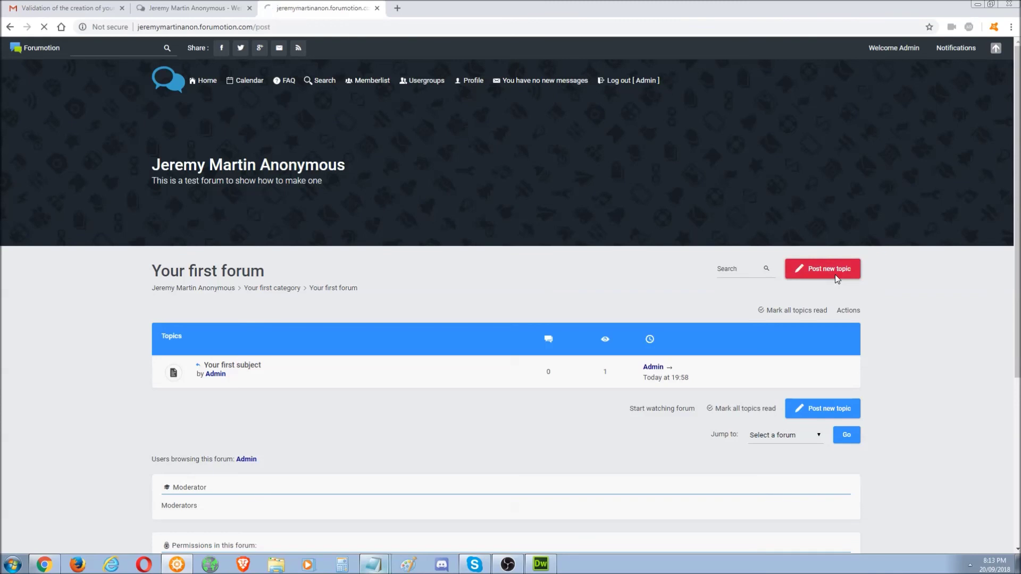
click(798, 269)
click(342, 324)
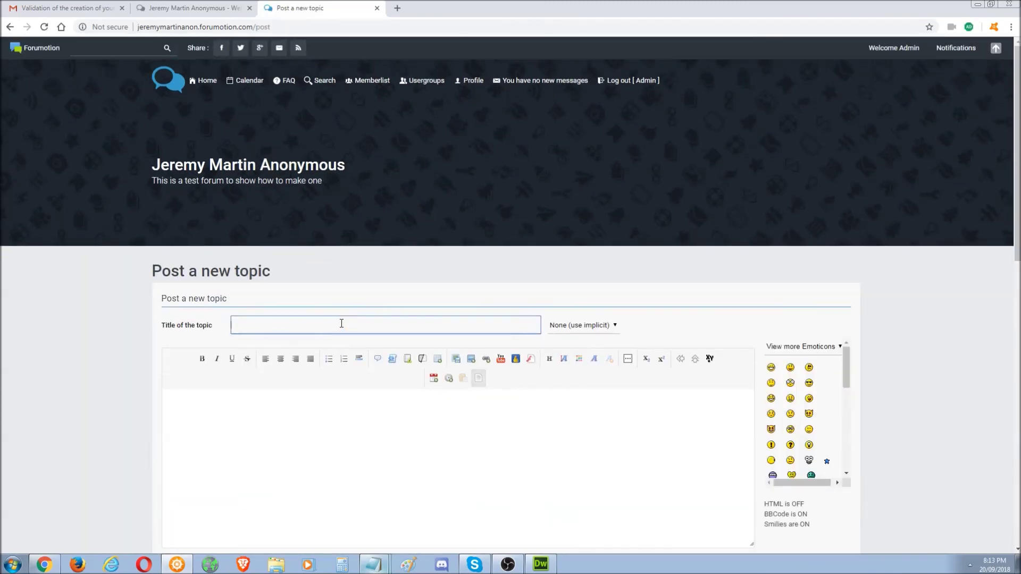
text(Hello world)
- Write the message 'This is my first topic, blah blah blah.'
click(351, 453)
text(This )
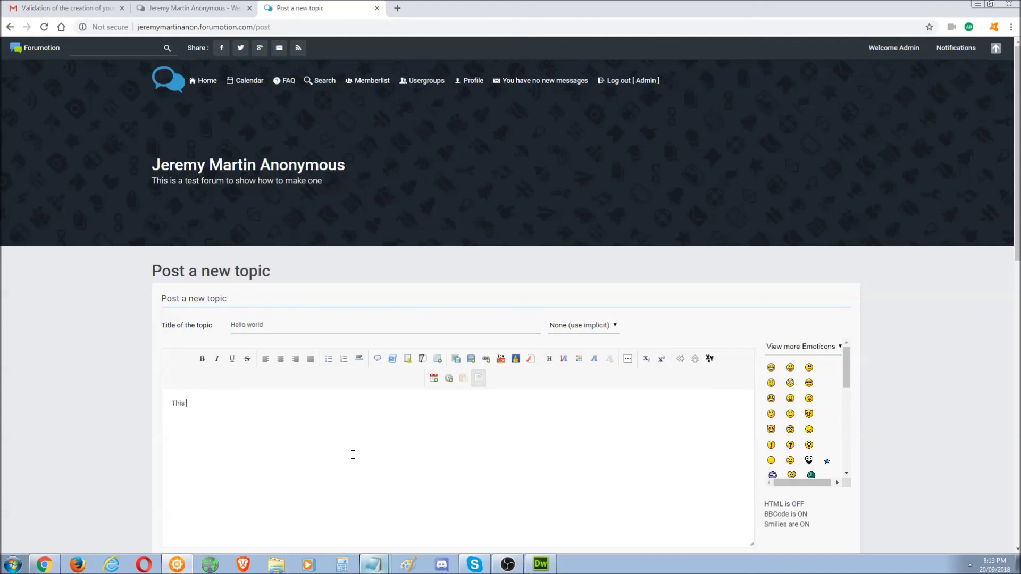
text(is my first toolpic, blah blahbla)
key(BackSpace)
key(BackSpace)
key(BackSpace)
text(blah.)
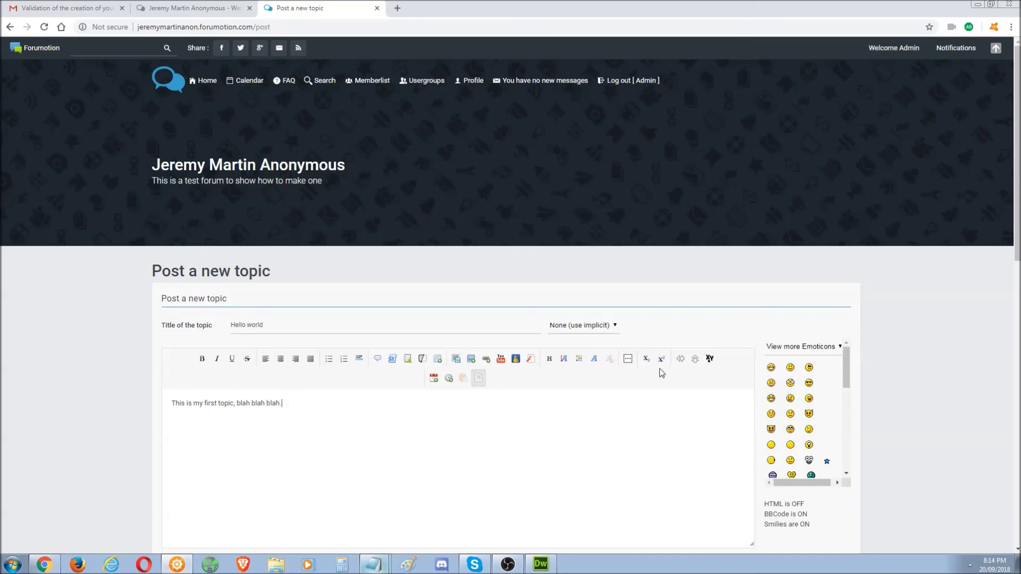
- Add a single pair of bold tags containing 'dsfsdff' after the sentence
click(202, 359)
click(202, 359)
drag(334, 401, 281, 403)
key(BackSpace)
click(202, 360)
text(dsfsdff[/b)
scroll(374, 424, down, 3)
scroll(484, 384, down, 2)
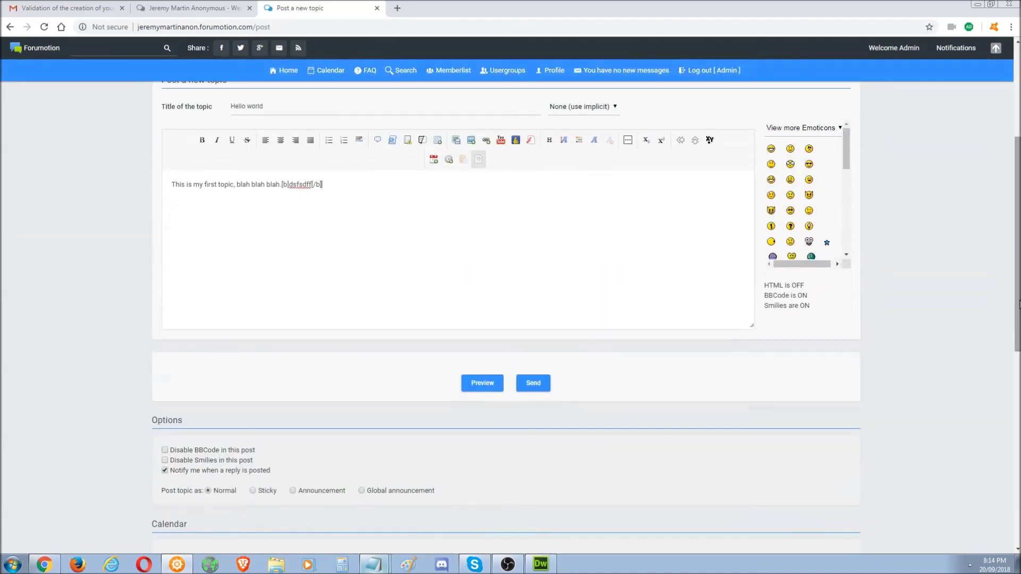
- Preview the bold placeholder, then replace it in the post body with 'Testing colour'
click(483, 384)
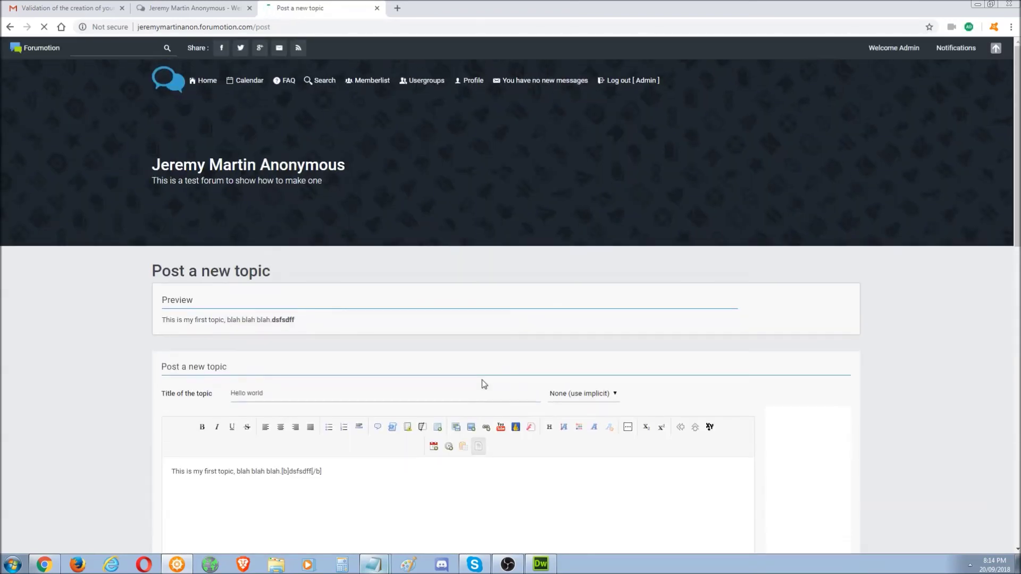
drag(296, 319, 273, 321)
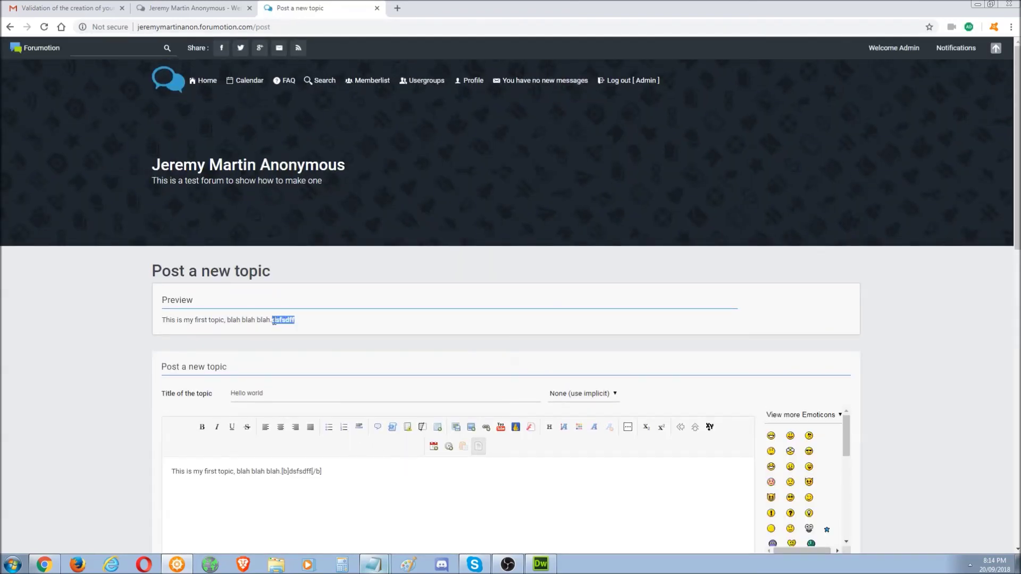
drag(342, 481, 283, 472)
key(BackSpace)
text(ting colour)
- Colour 'Testing colour' Red, wrapping it in [color=#FF0000] tags
drag(328, 472, 286, 472)
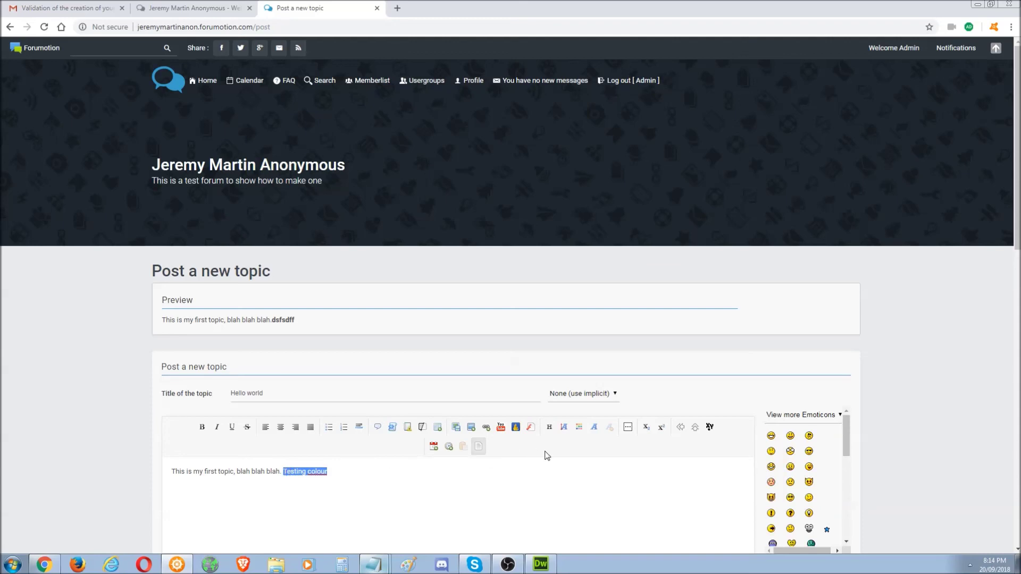
click(582, 428)
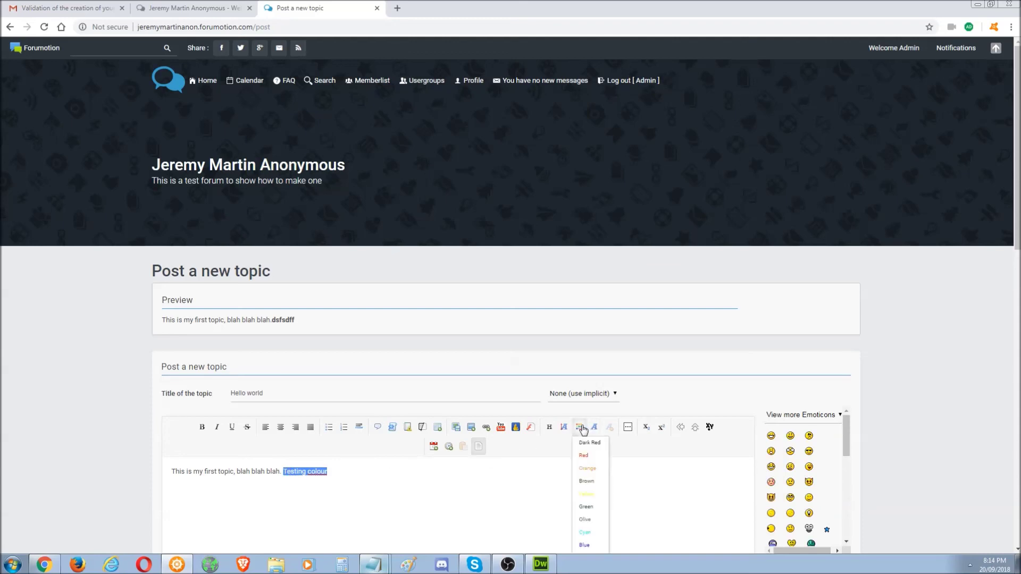
click(589, 460)
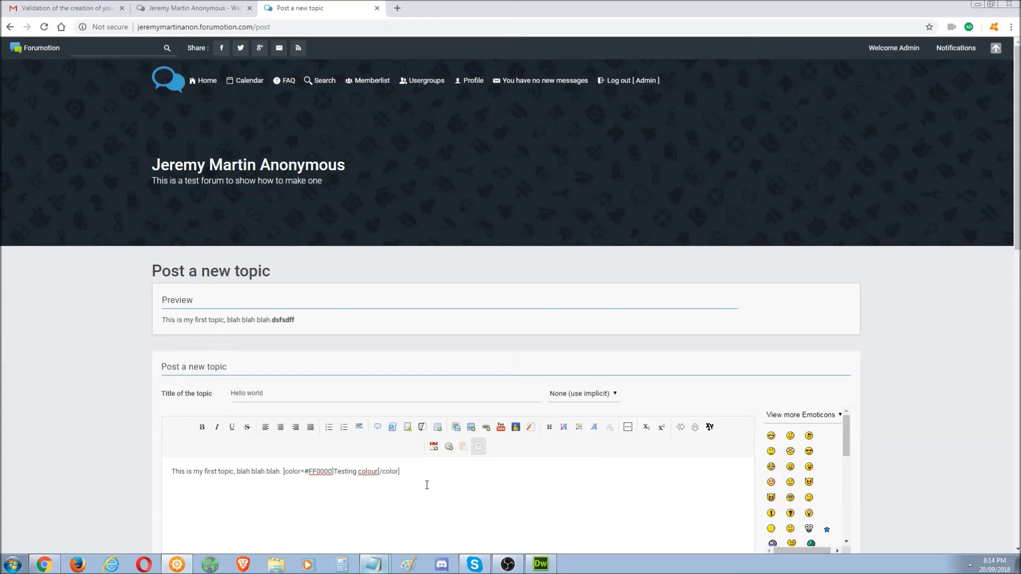
drag(403, 474, 285, 473)
click(327, 479)
drag(417, 478, 283, 470)
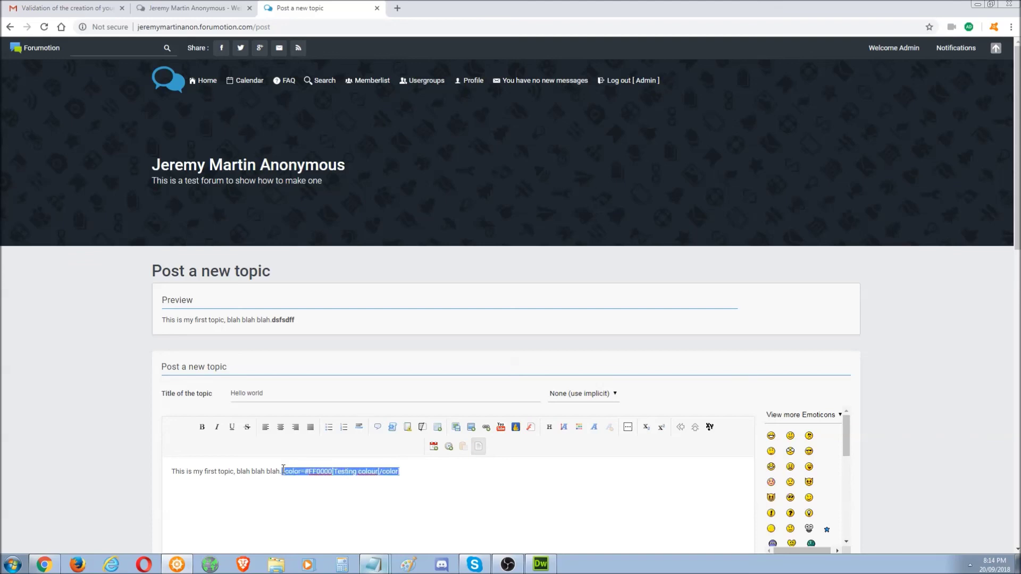
click(409, 472)
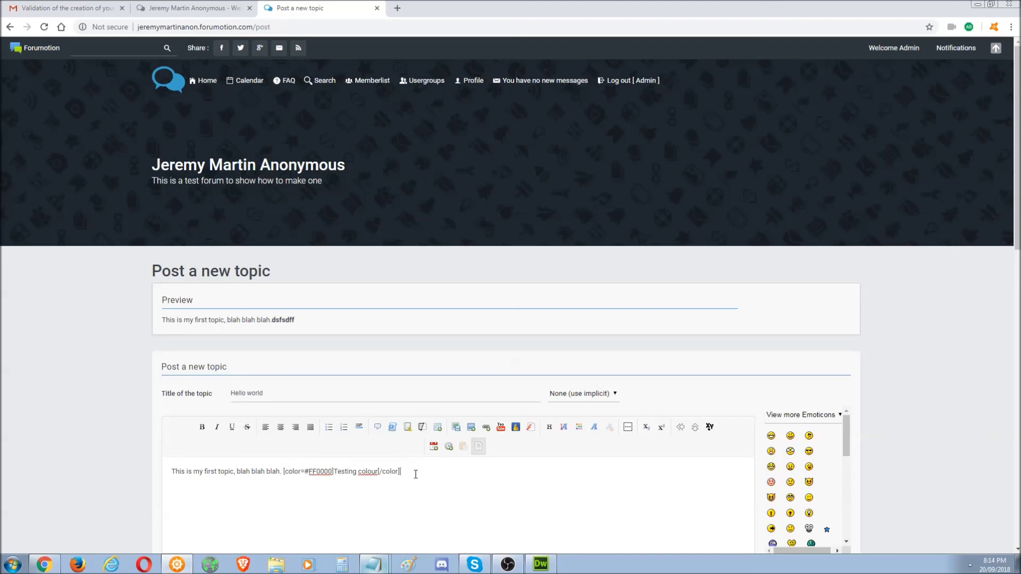
drag(407, 472, 281, 474)
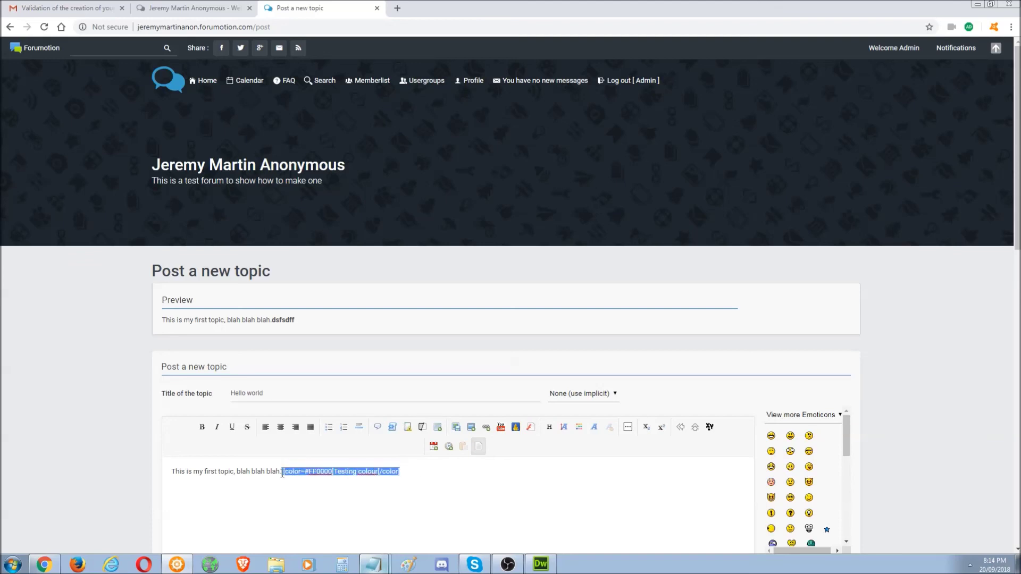
click(283, 473)
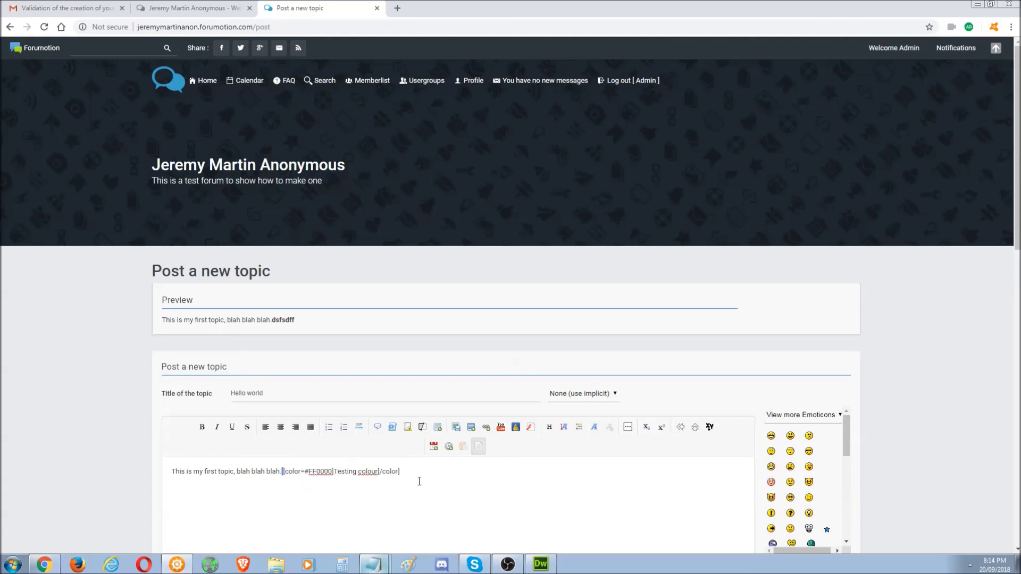
- Preview the post to confirm 'Testing colour' shows in red
drag(1017, 149, 1017, 236)
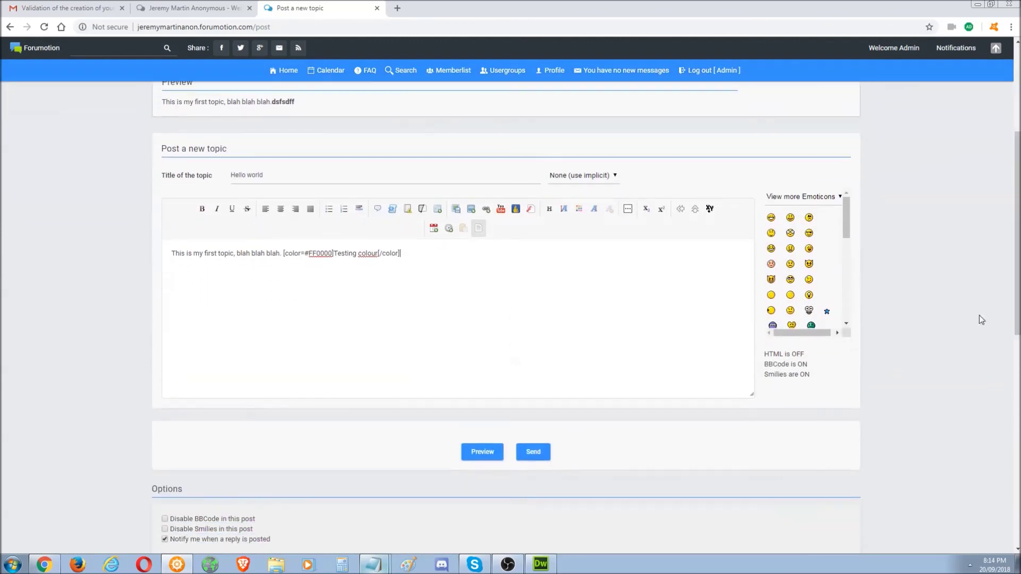
click(476, 453)
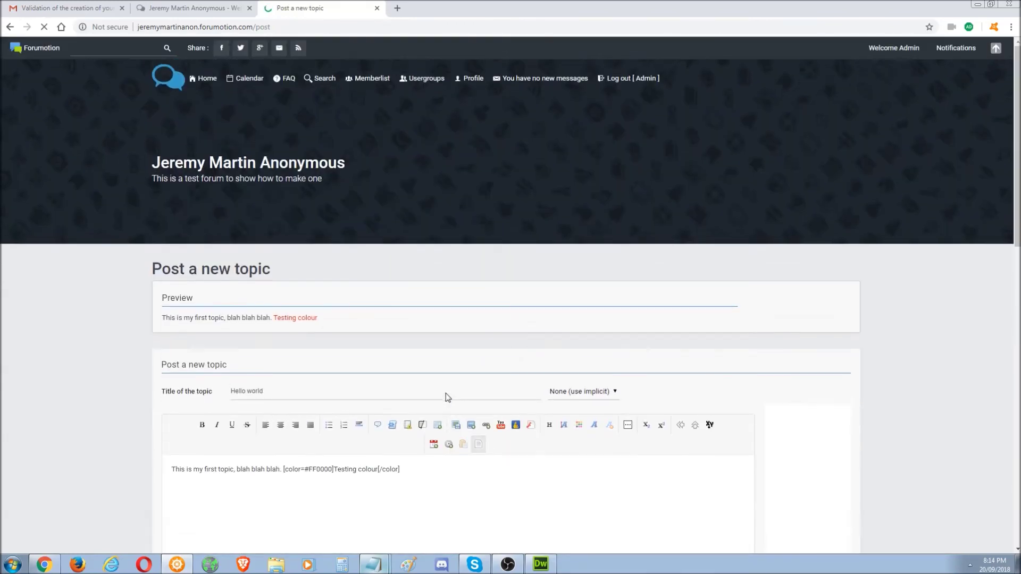
drag(318, 320, 227, 319)
click(431, 456)
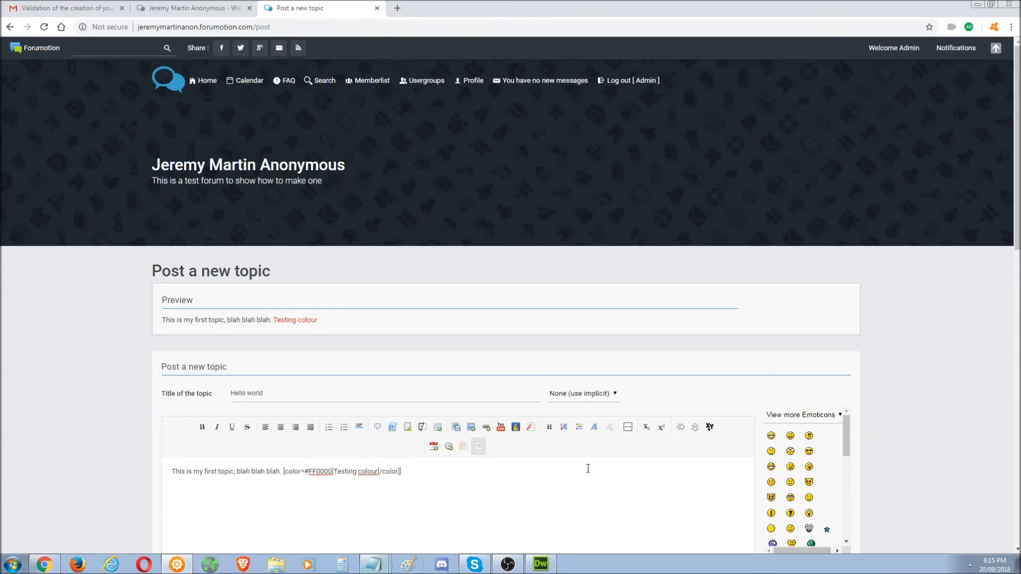
scroll(551, 439, down, 3)
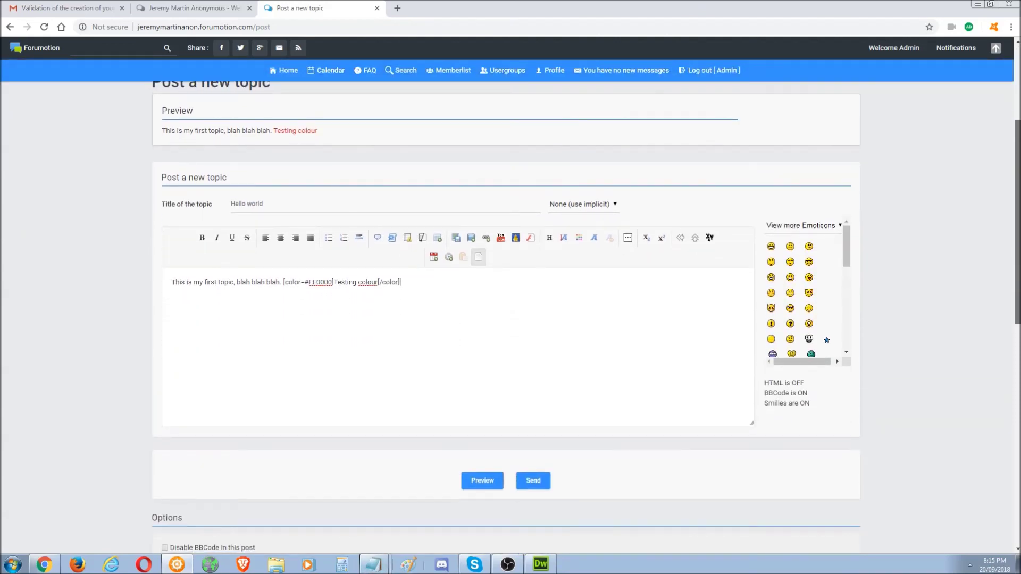
- Publish the Hello world topic and view it through the index and Your first forum
click(533, 481)
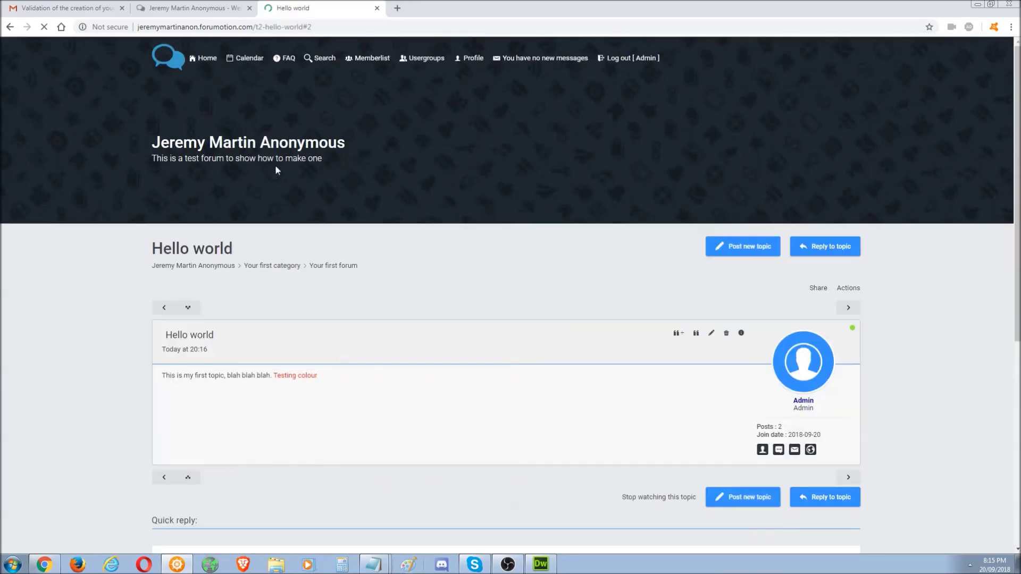
scroll(318, 341, up, 4)
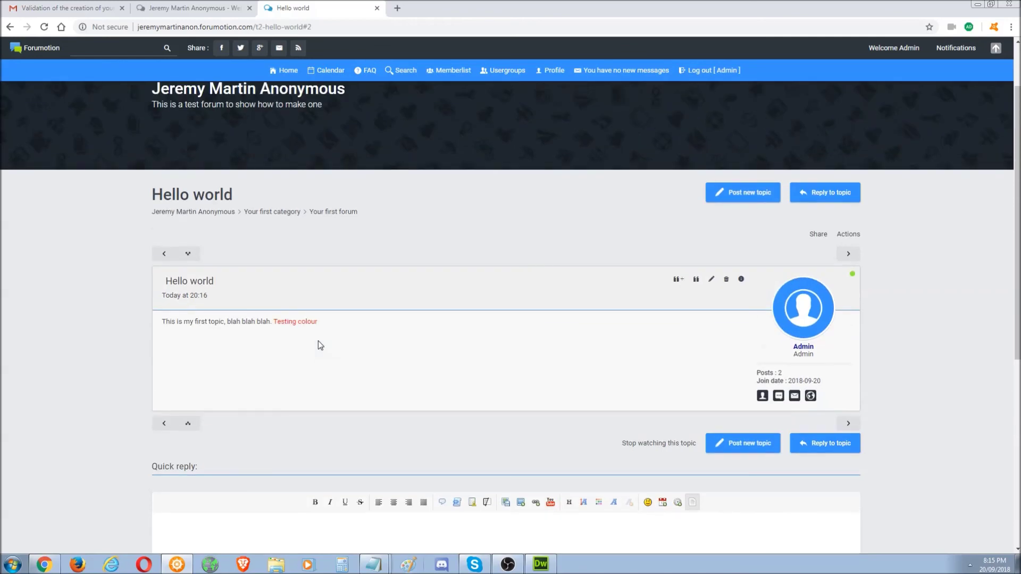
click(213, 212)
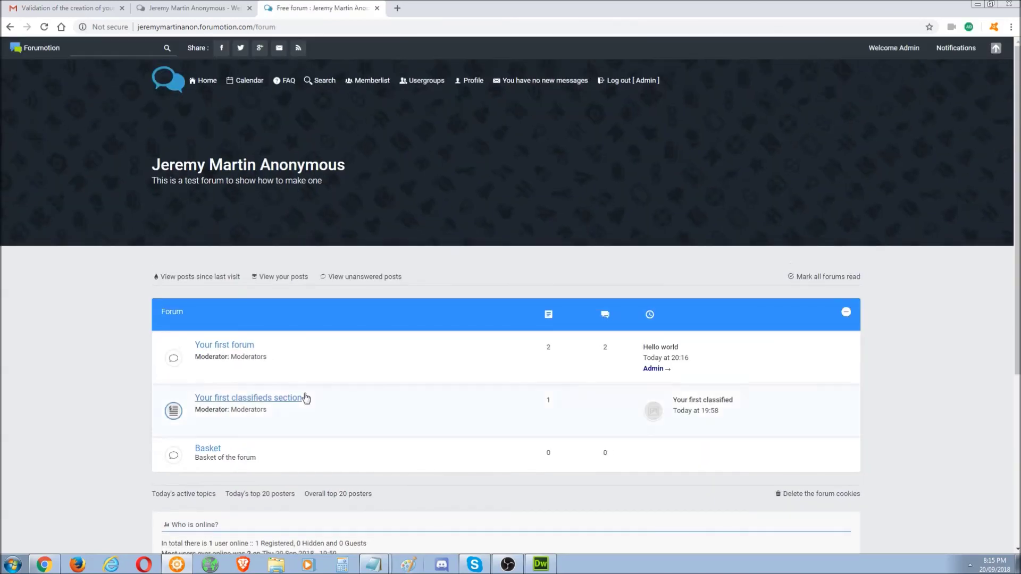
click(233, 345)
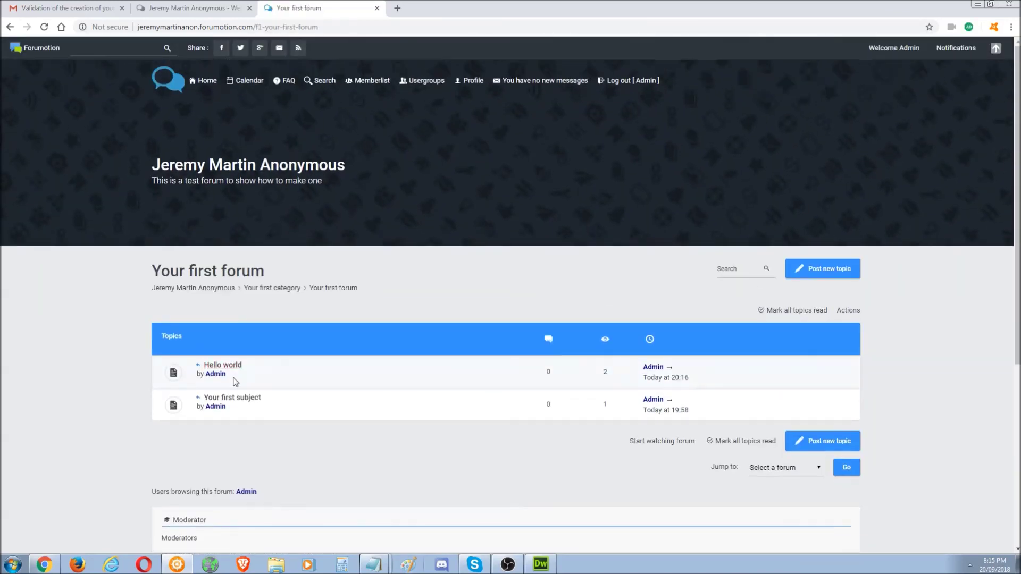
click(233, 366)
drag(319, 418, 132, 393)
click(359, 415)
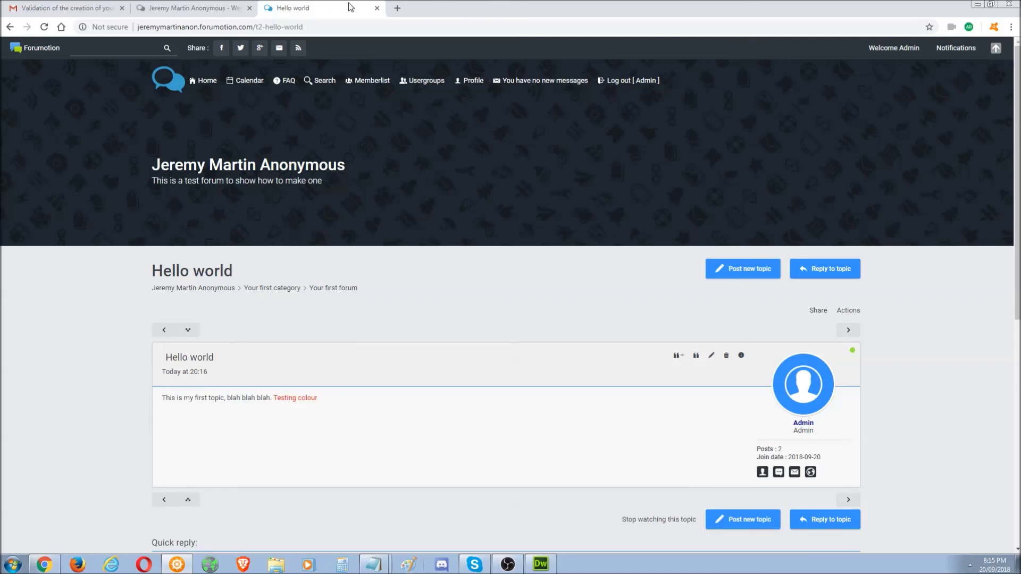
- Close the Hello world topic tab, returning to the admin Categories and forums page
click(201, 10)
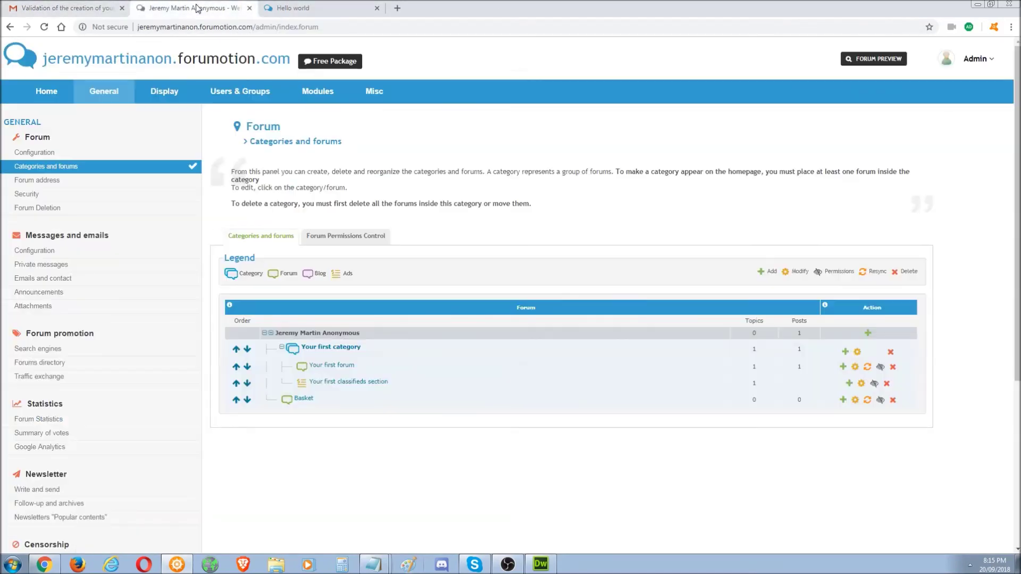
click(316, 6)
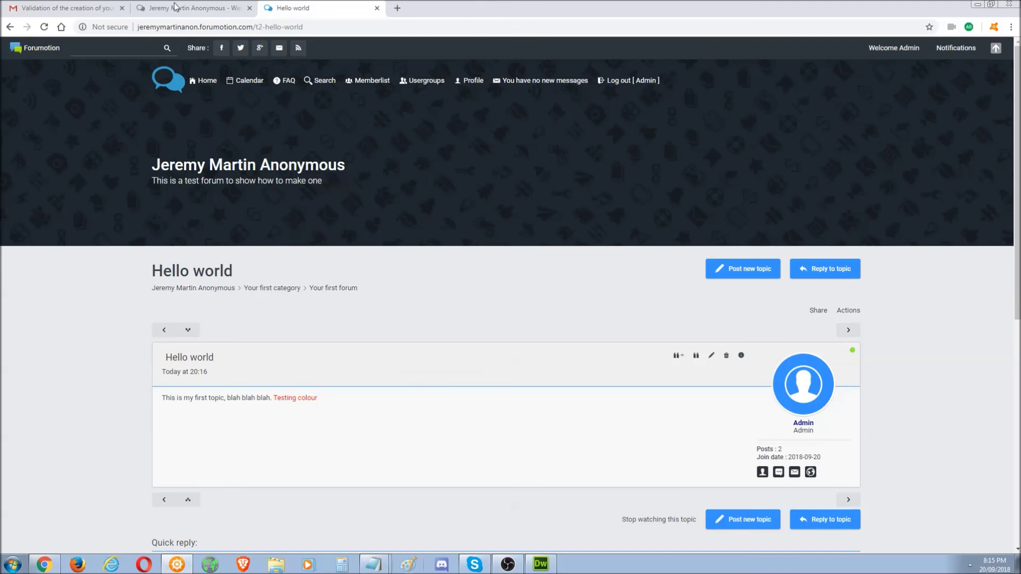
click(175, 7)
click(319, 7)
click(377, 9)
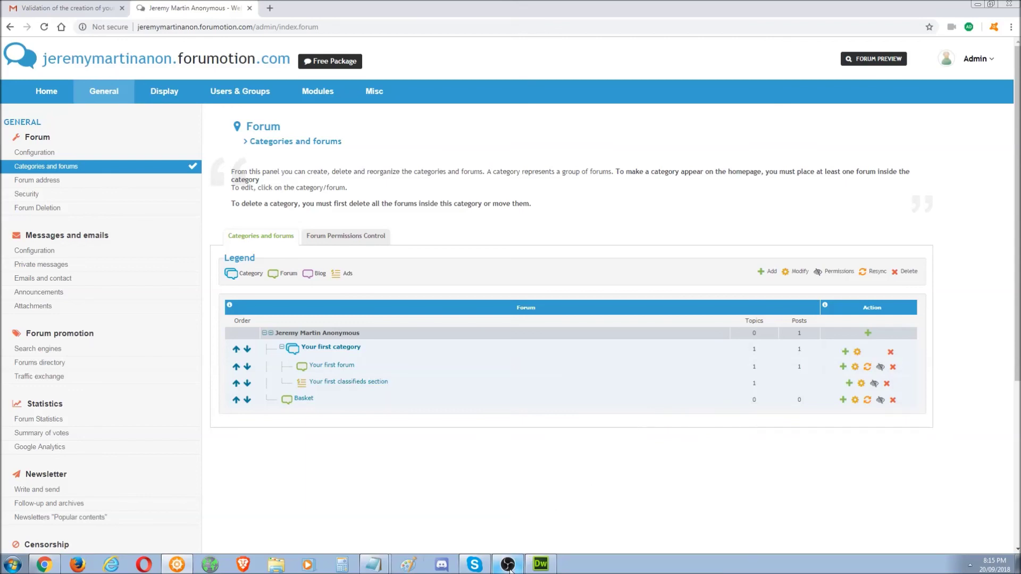
click(508, 566)
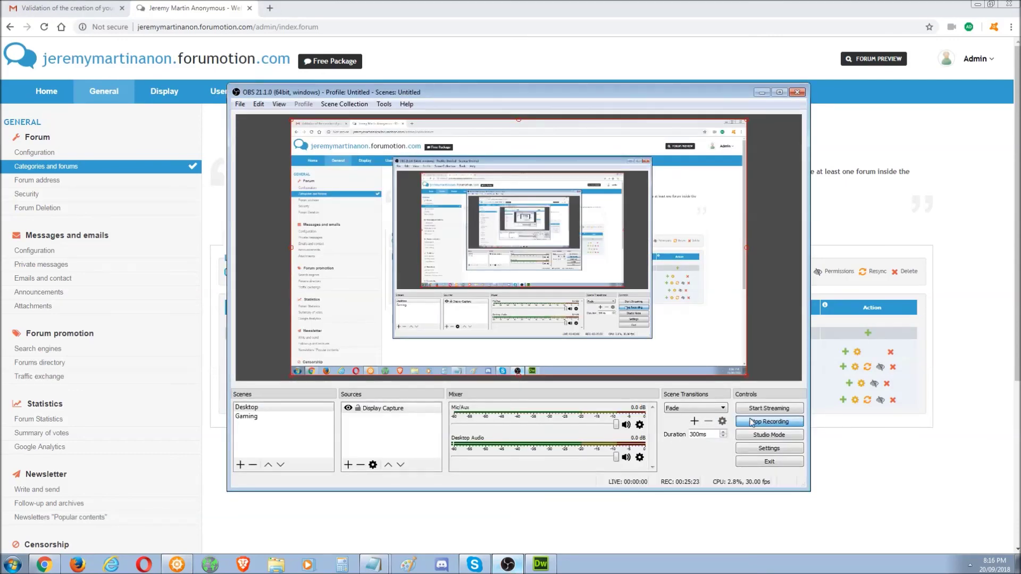